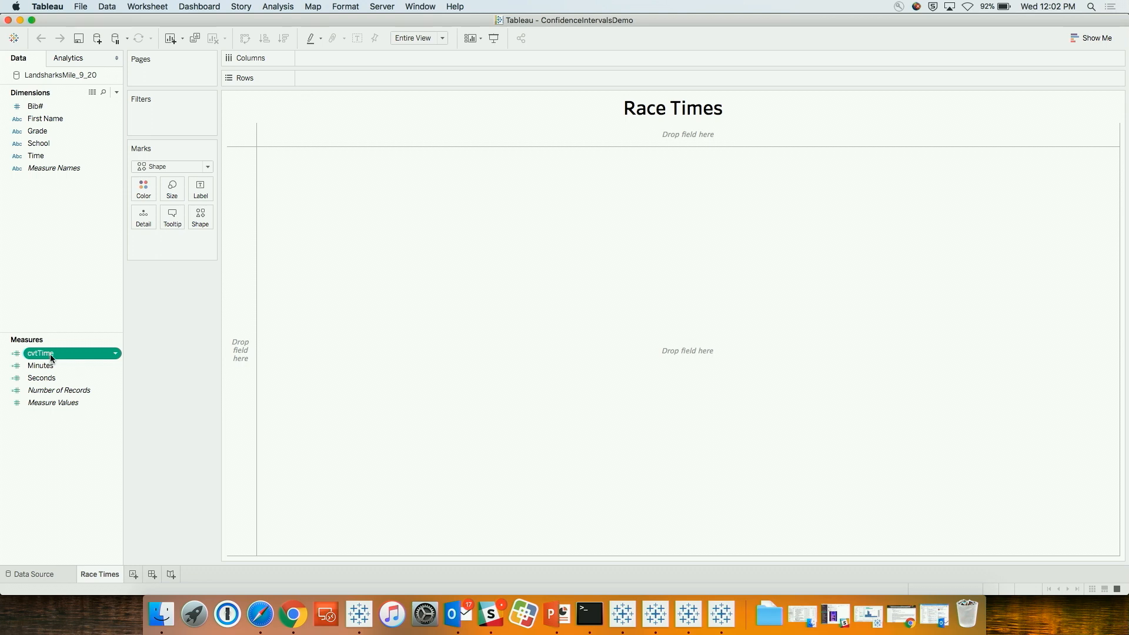
Plot cvtTime on rows by Grade on columns, and break the marks down by First Name as detail.
left_click_drag(51, 354, 348, 80)
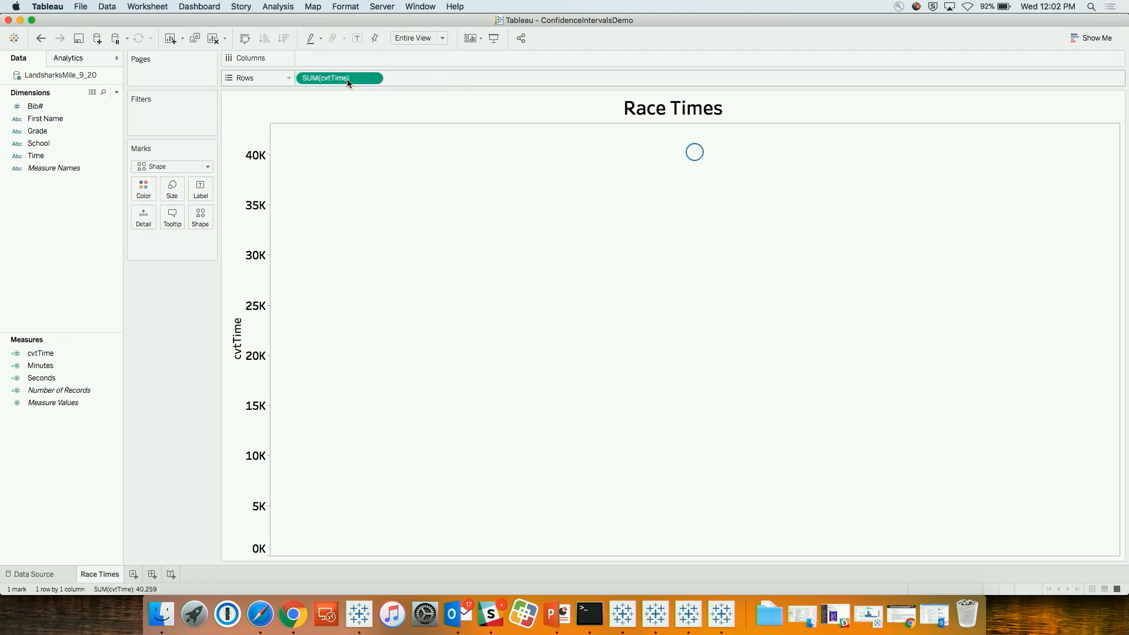
left_click(37, 132)
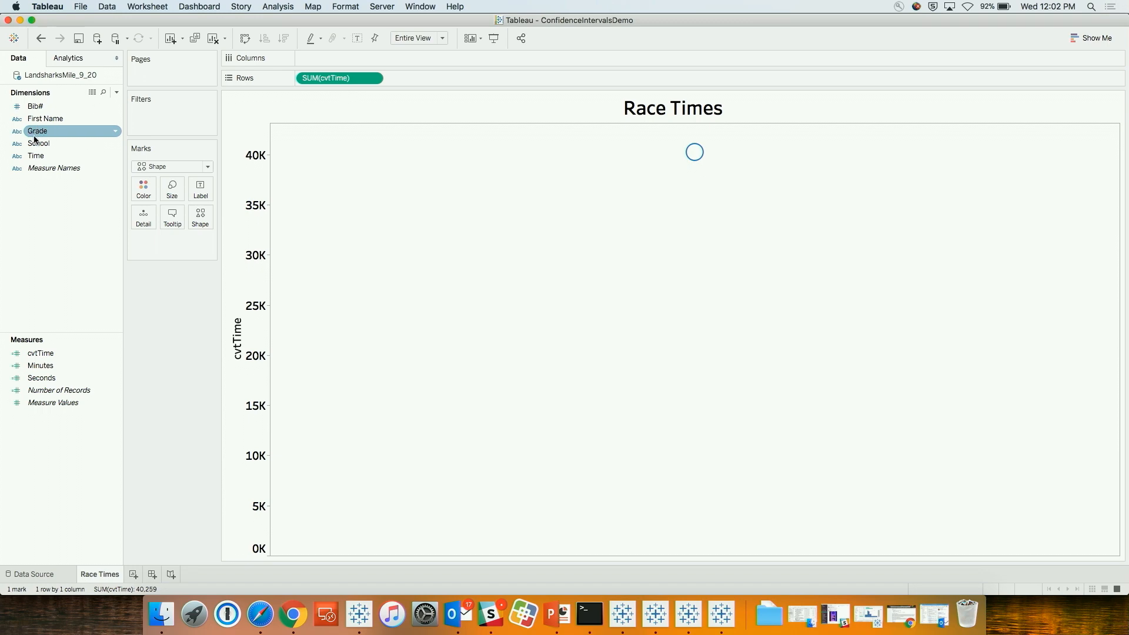
left_click_drag(35, 140, 336, 61)
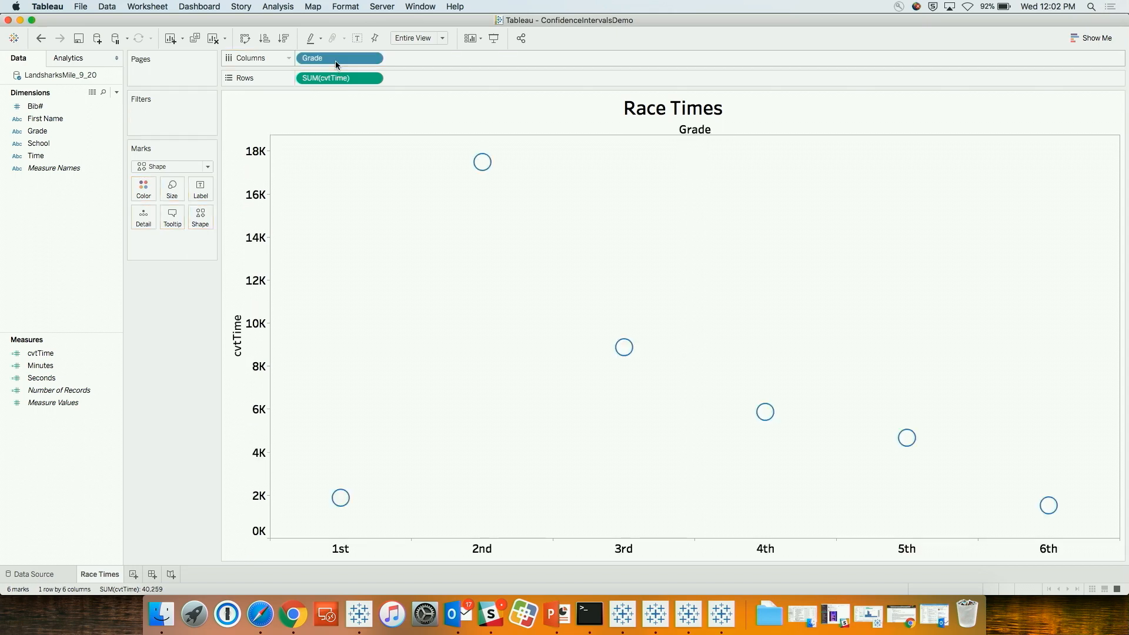
left_click(53, 119)
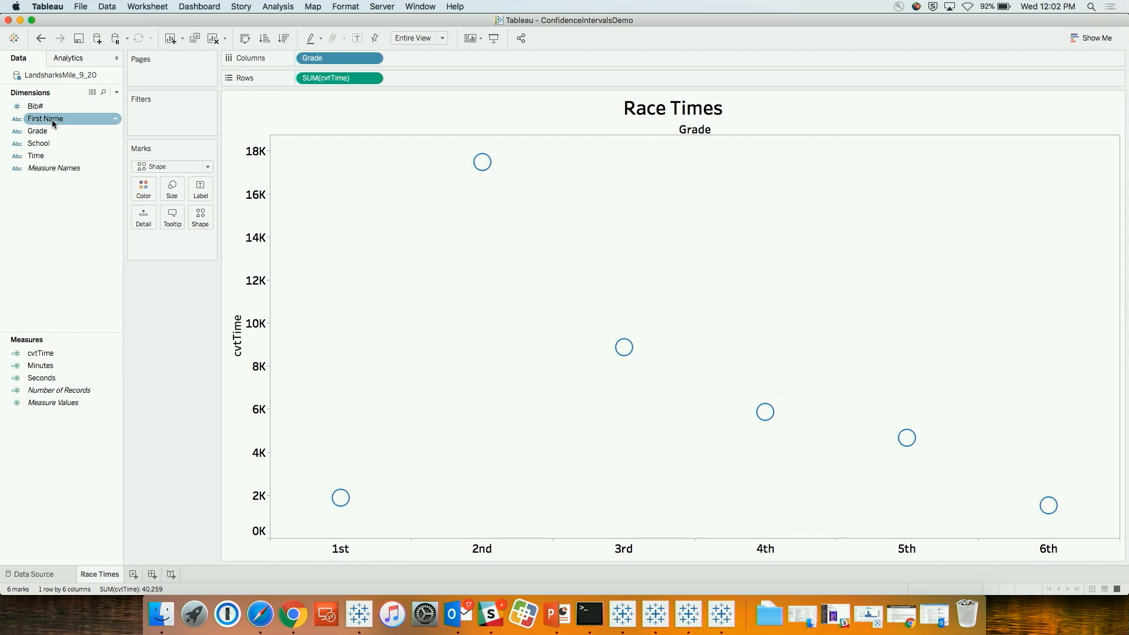
left_click_drag(52, 120, 143, 225)
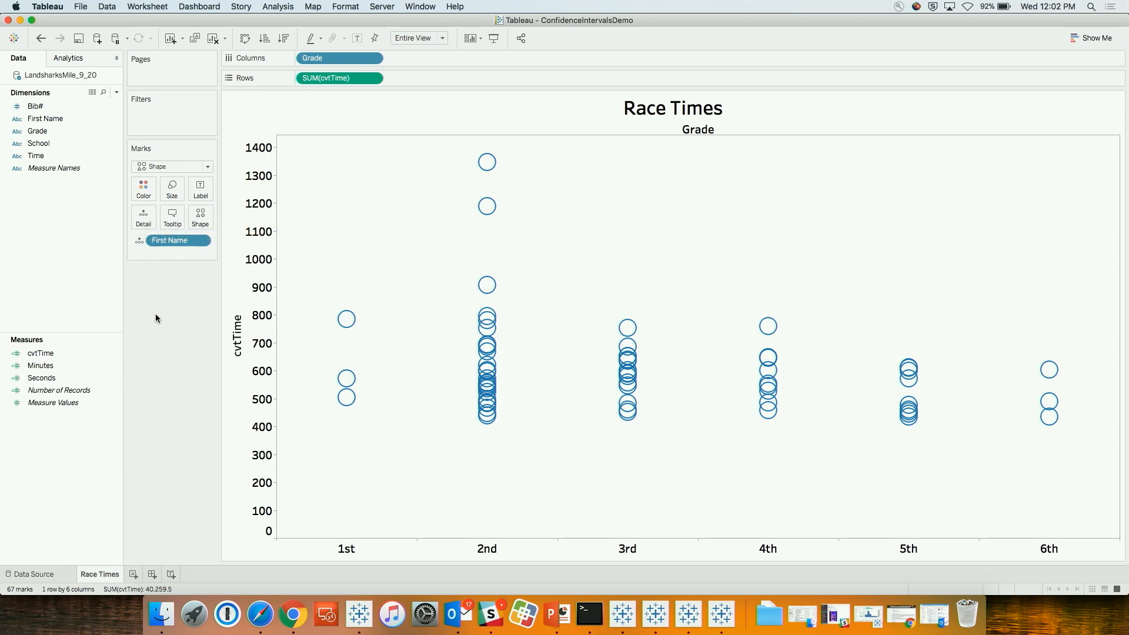
Add an average with 95% confidence interval to the Race Times chart, applied per cell.
left_click(76, 60)
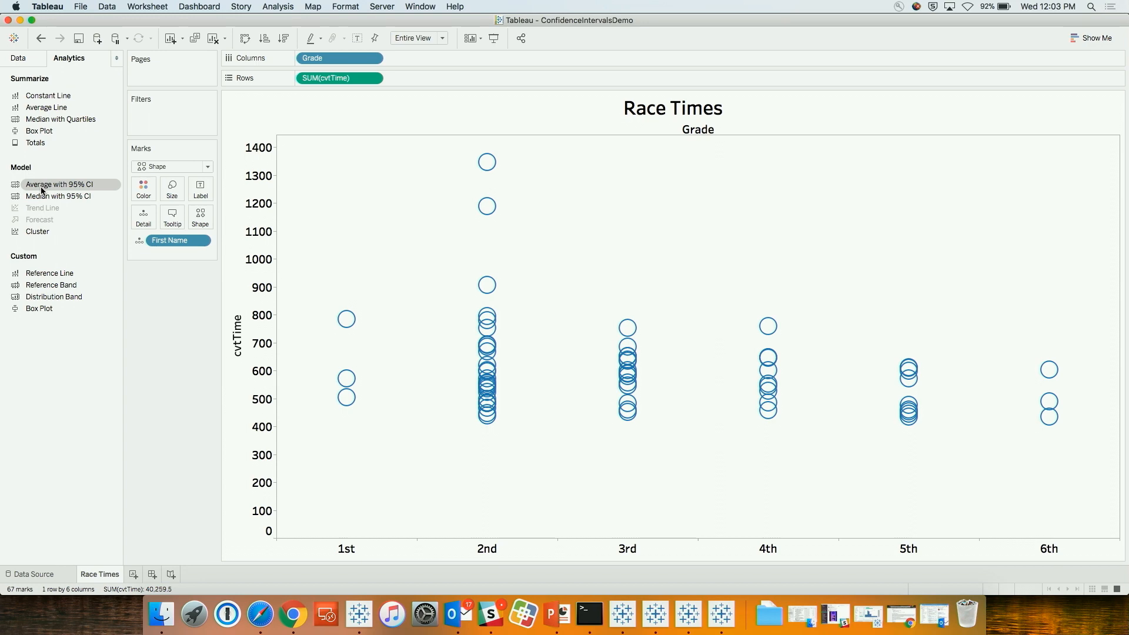
left_click_drag(42, 190, 408, 162)
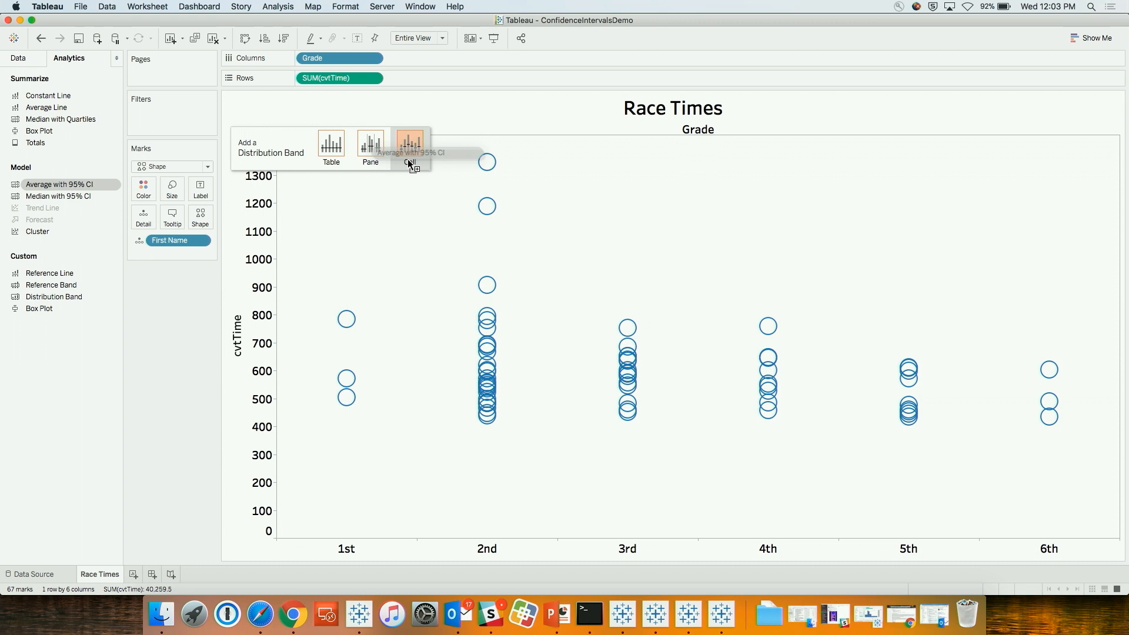
left_click_drag(409, 160, 406, 159)
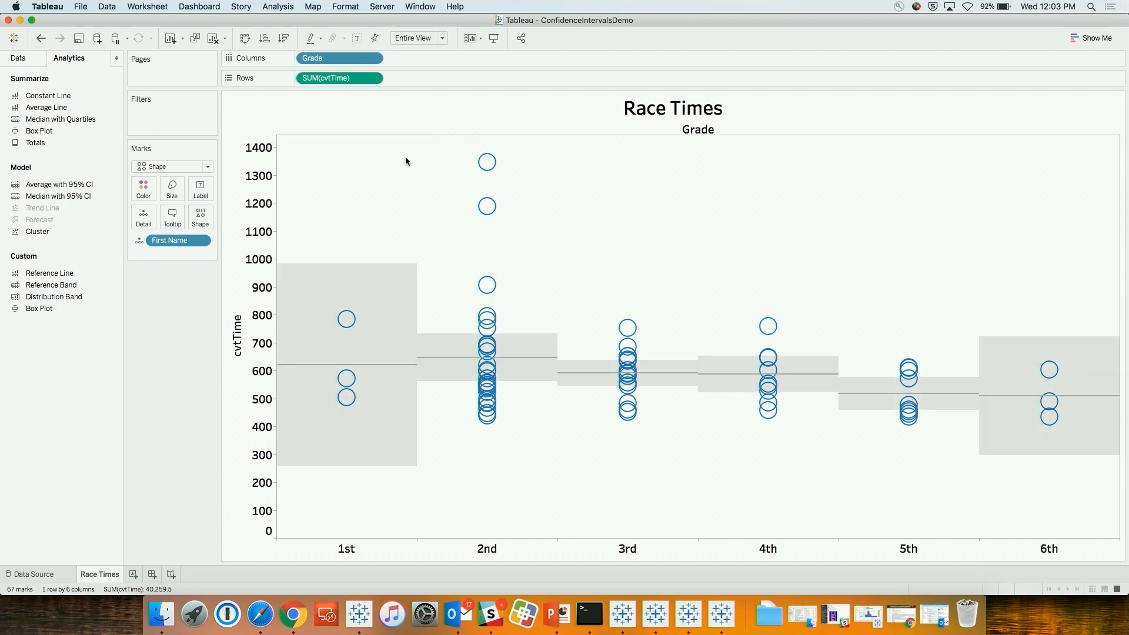
Change the confidence interval of the average reference lines to 80.
mouse_move(529, 361)
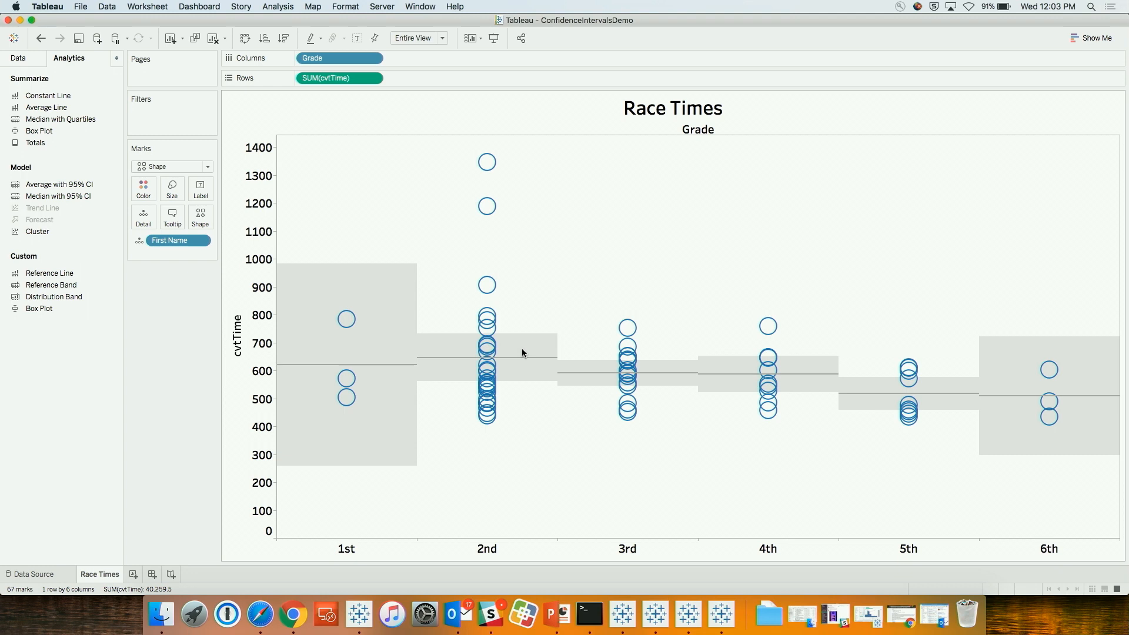
mouse_move(518, 385)
left_click(387, 262)
right_click(387, 261)
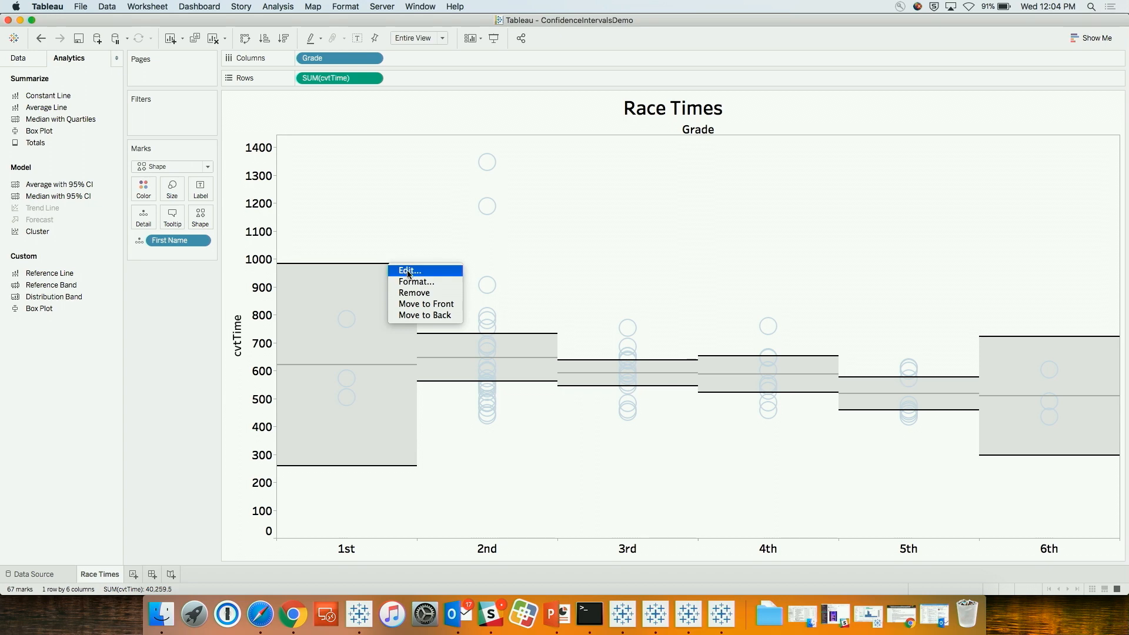
left_click(409, 272)
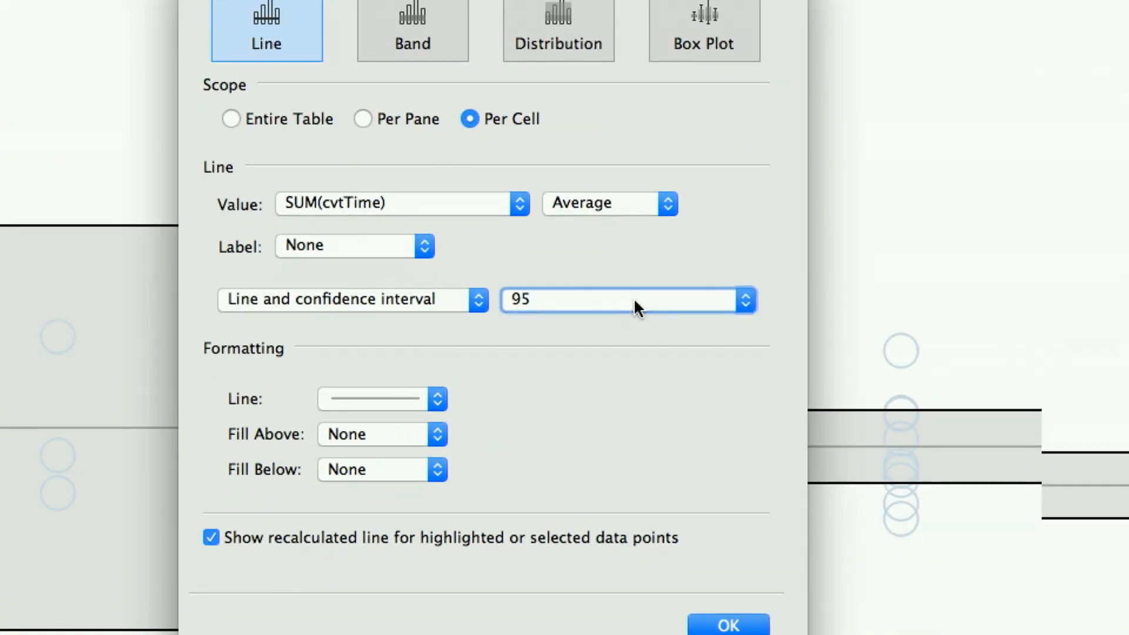
left_click(633, 297)
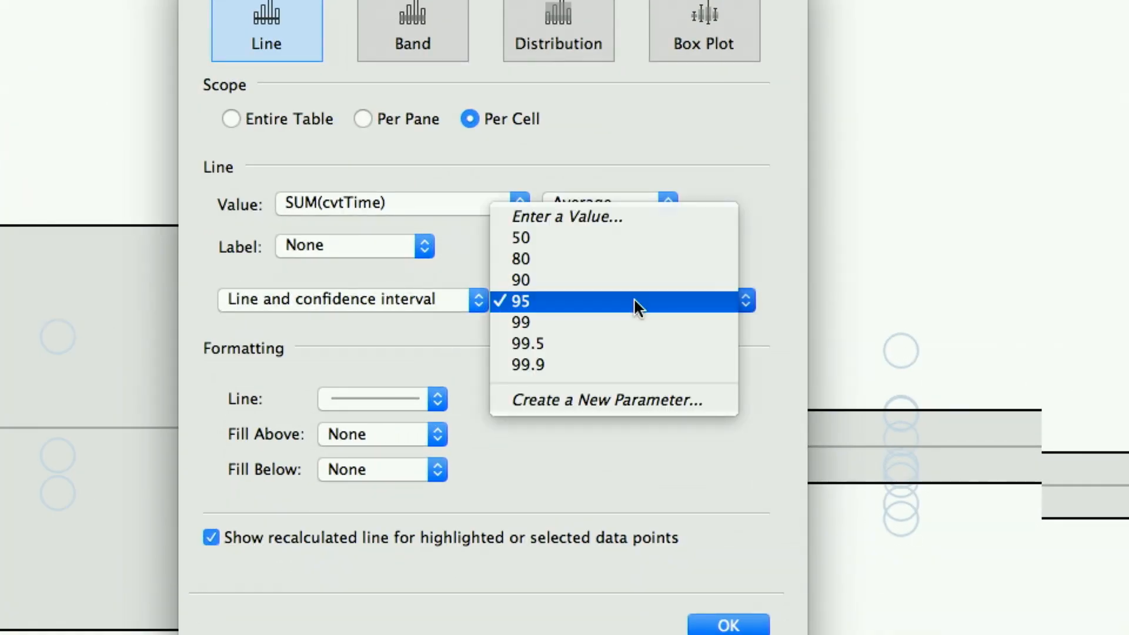
left_click(601, 261)
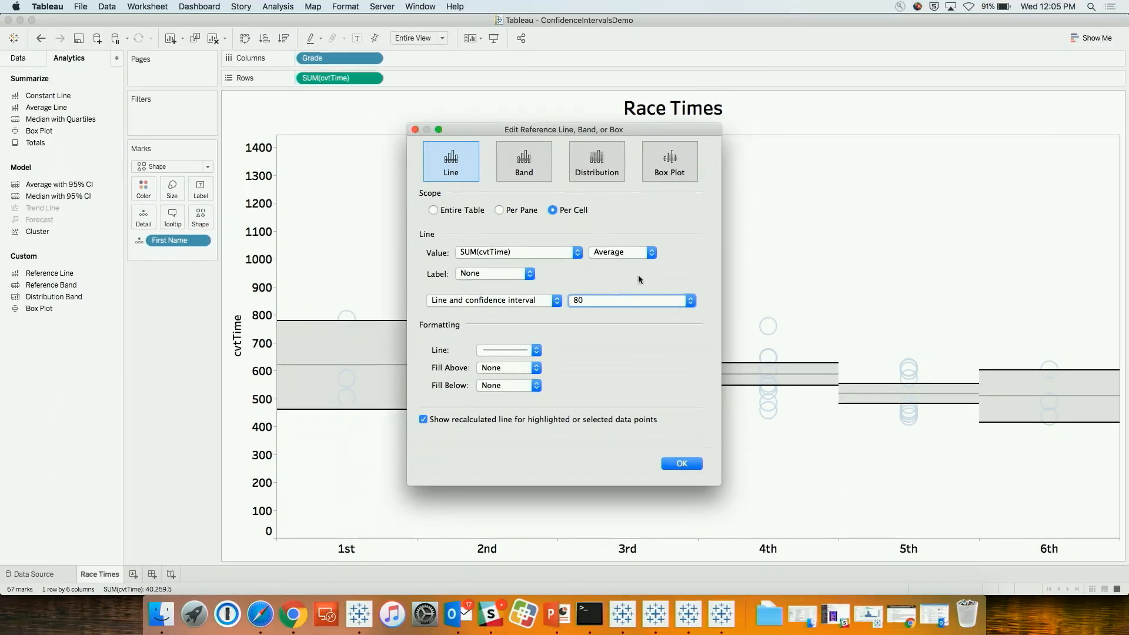
left_click(679, 463)
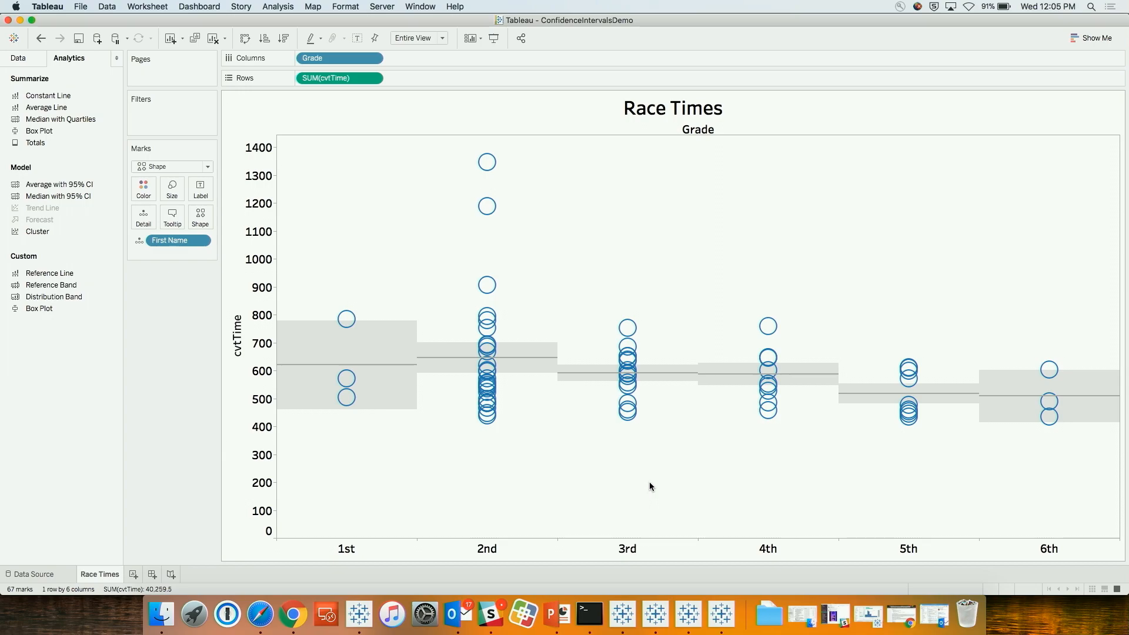
Switch to the TC18_BasicStatistics presentation in PowerPoint.
key("ctrl+Up")
left_click(792, 155)
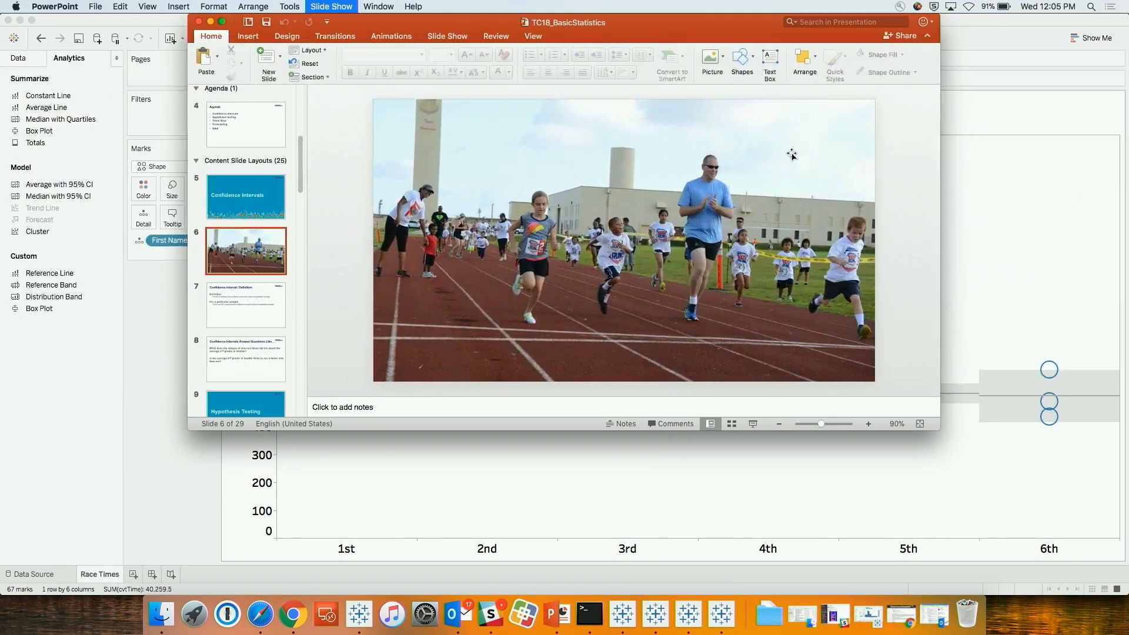
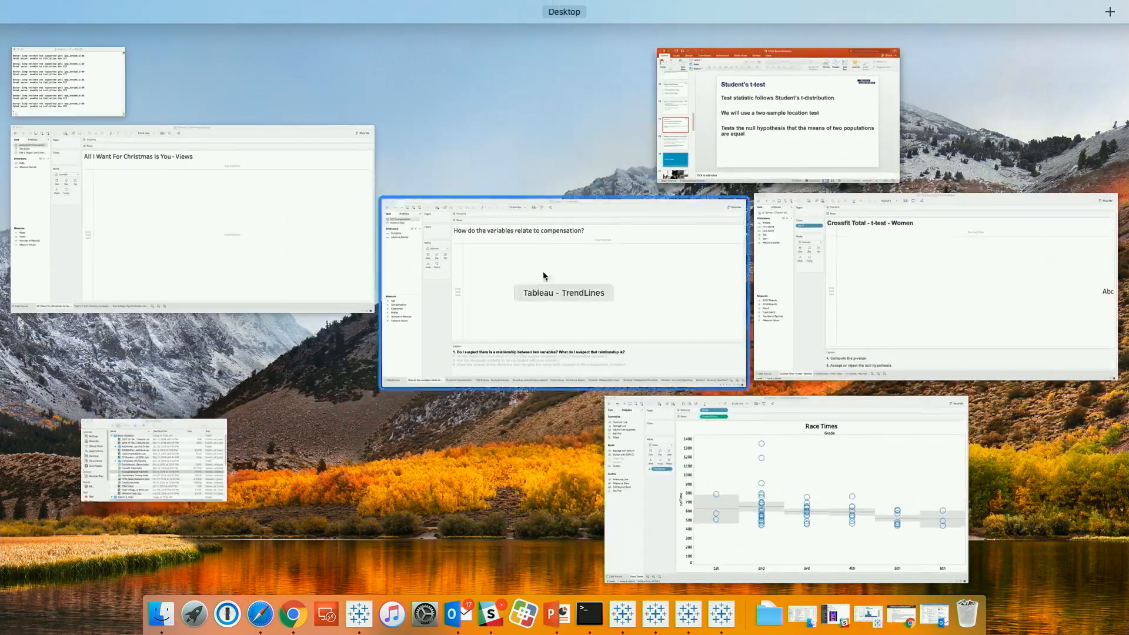
Switch to the Hypothesis Testing workbook in Tableau and examine the formula of the 2007 Results field.
left_click(919, 235)
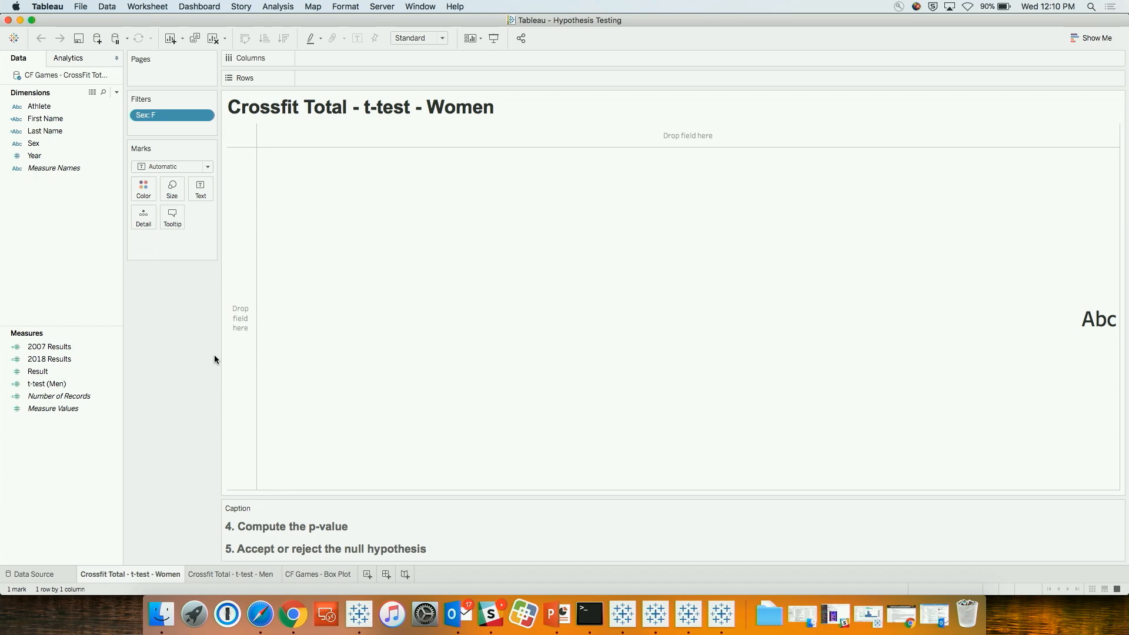
left_click(69, 349)
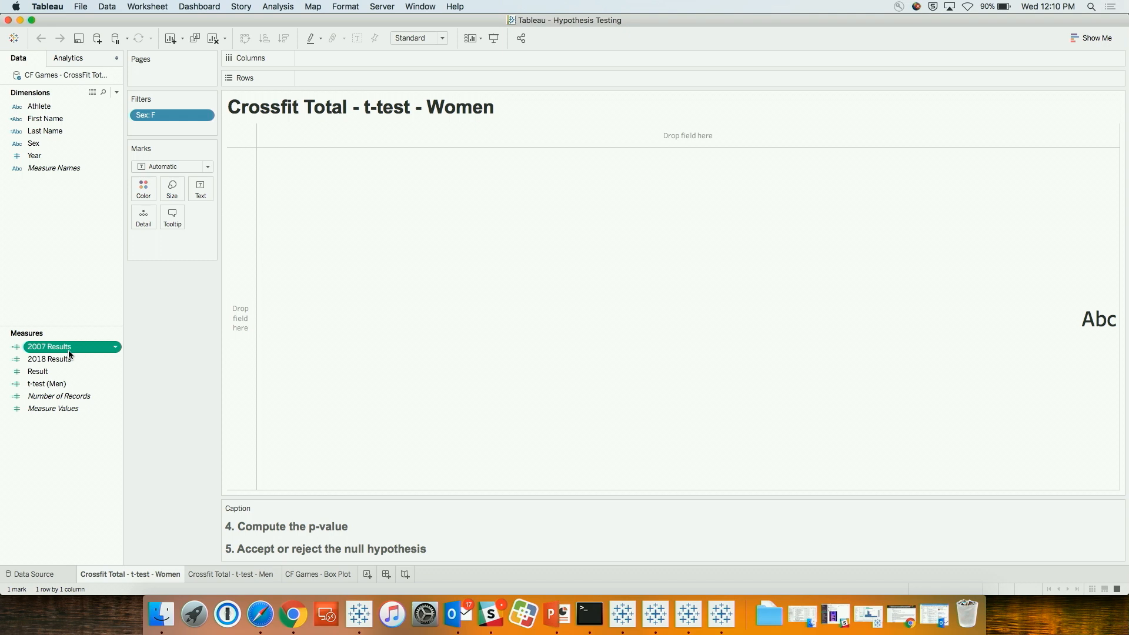
right_click(69, 352)
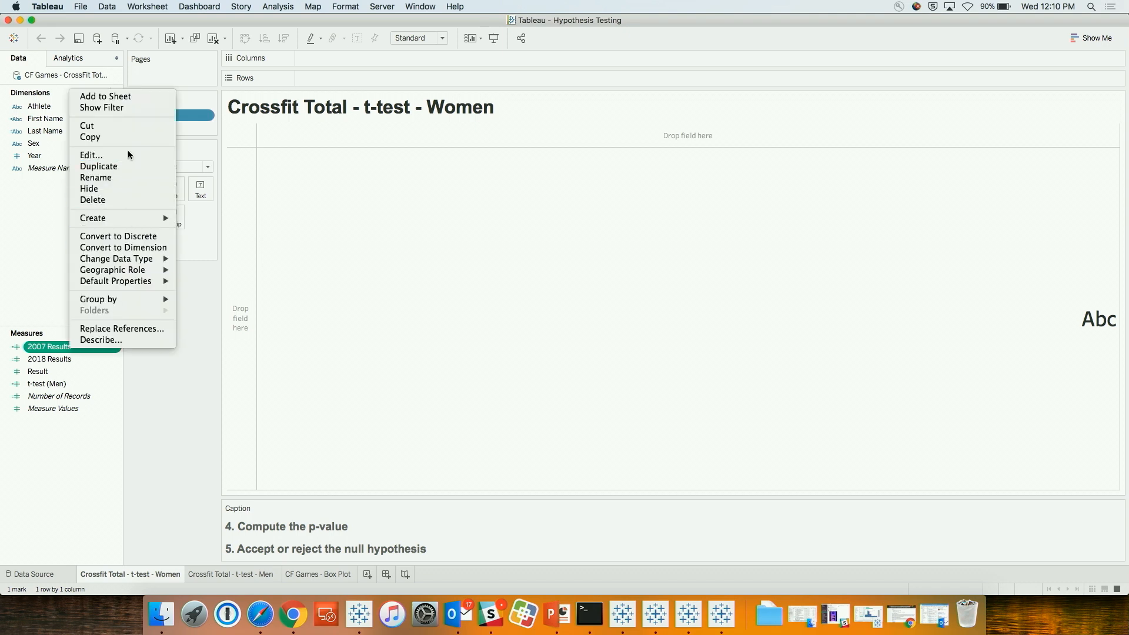
left_click(91, 156)
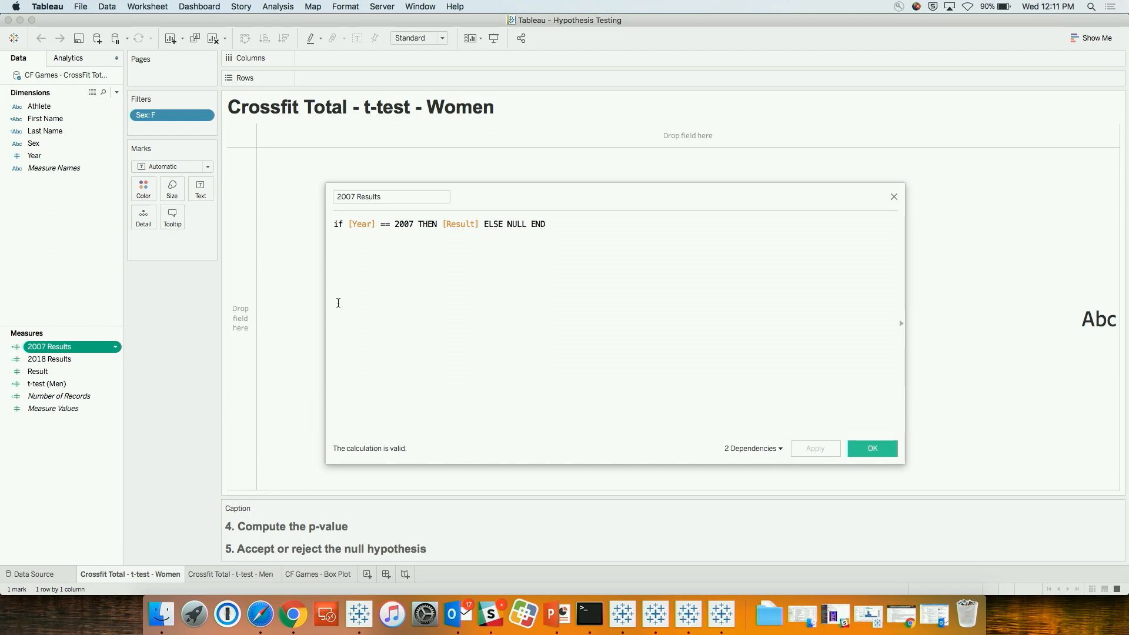
left_click(894, 198)
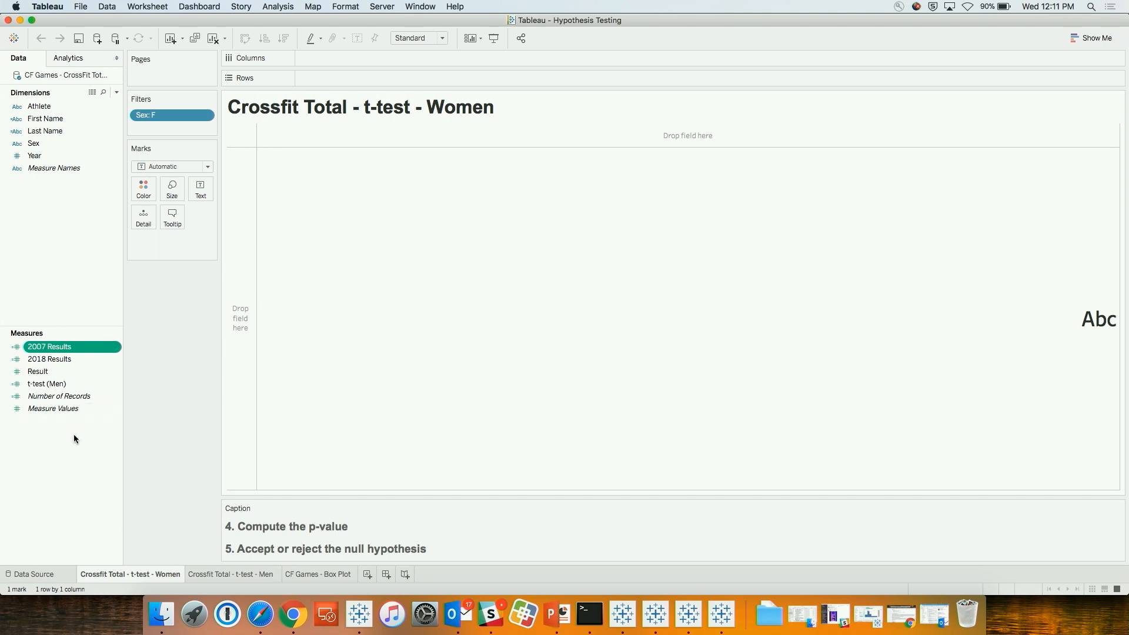
Start a new calculated field named p-value.
left_click(47, 485)
right_click(68, 239)
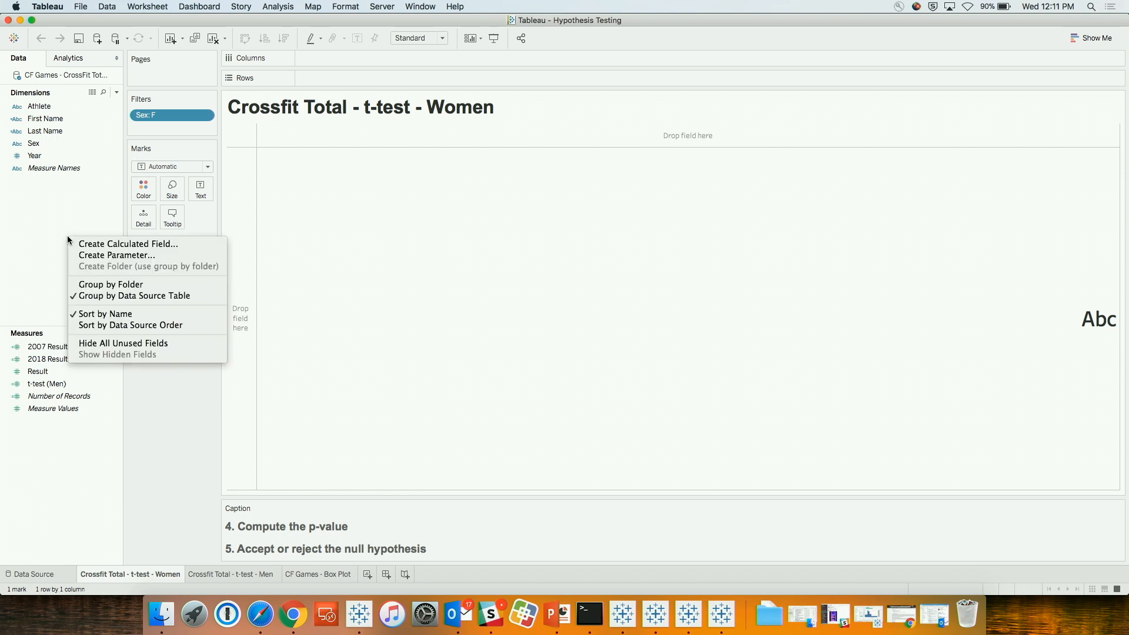
left_click(99, 245)
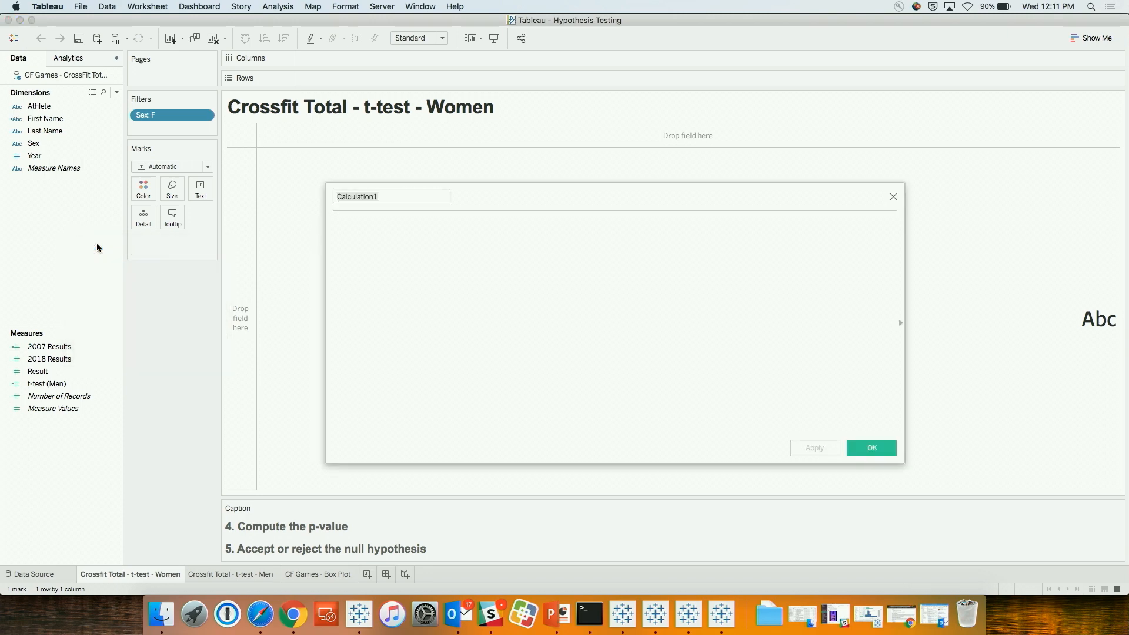
type("t-test")
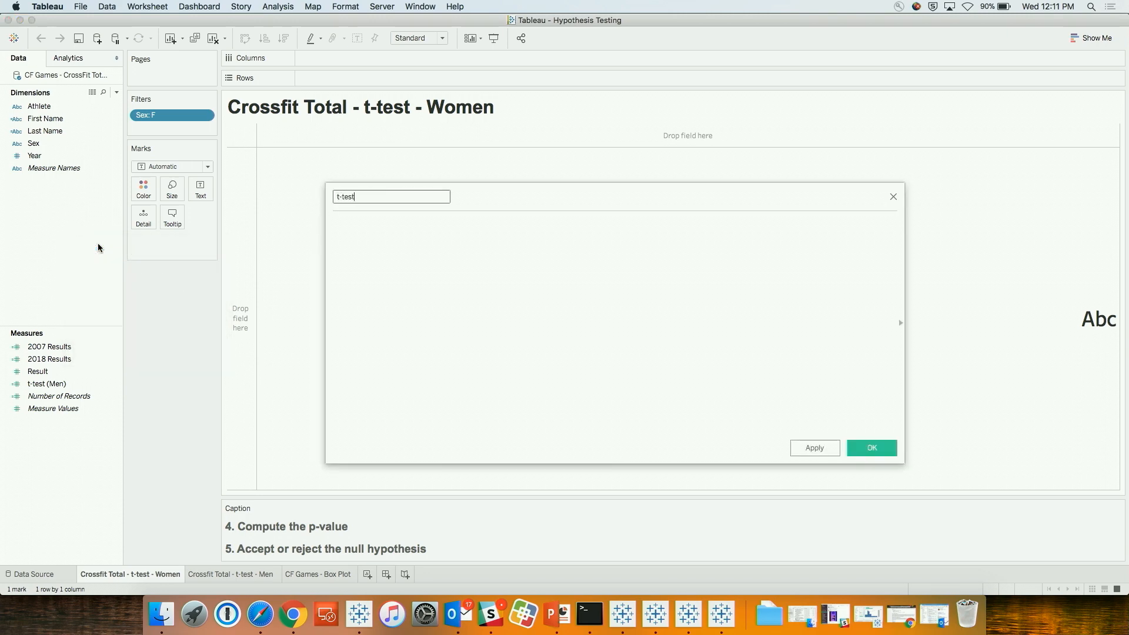
left_click(613, 297)
left_click_drag(423, 198, 261, 196)
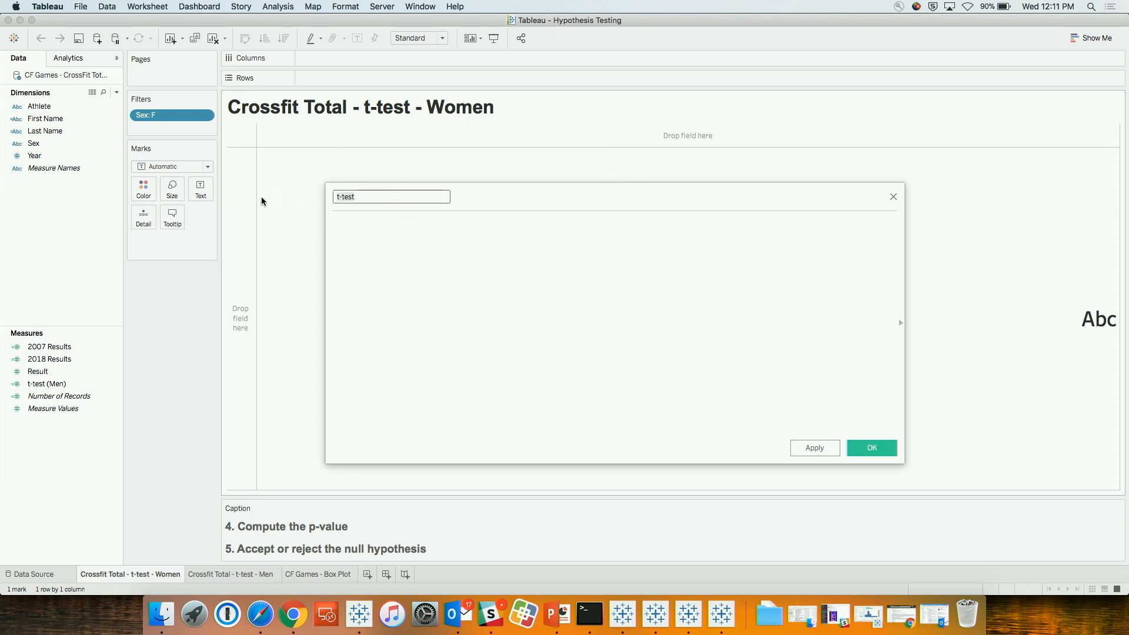
type("p-value")
Begin the p-value formula with a SCRIPT_REAL function that has an empty string as its first argument.
left_click(420, 254)
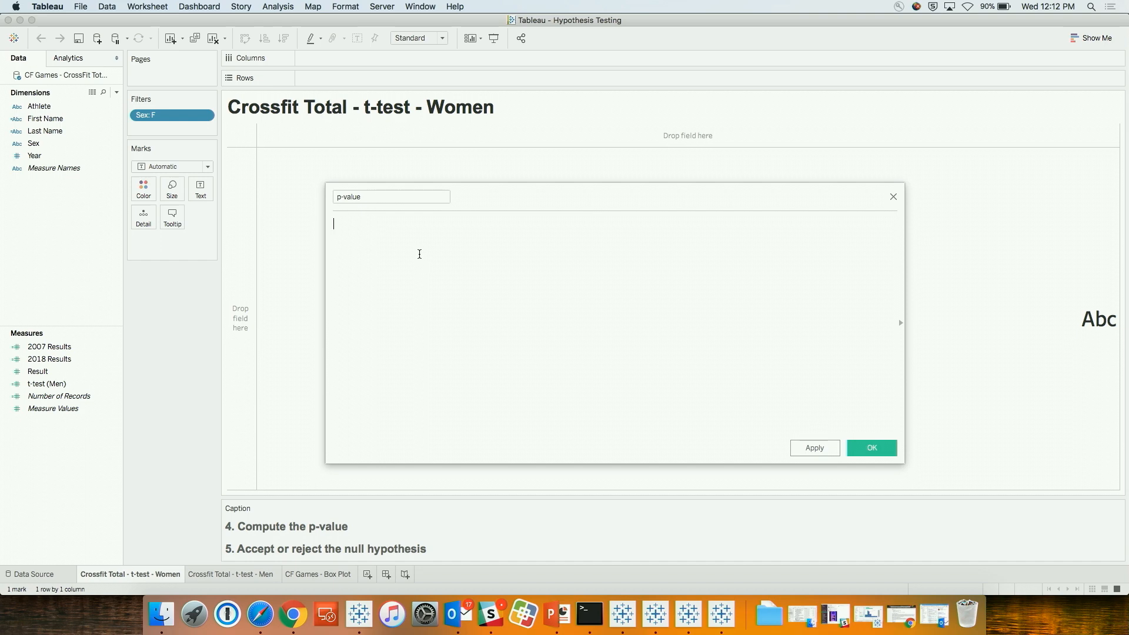
type("SCRIPT_")
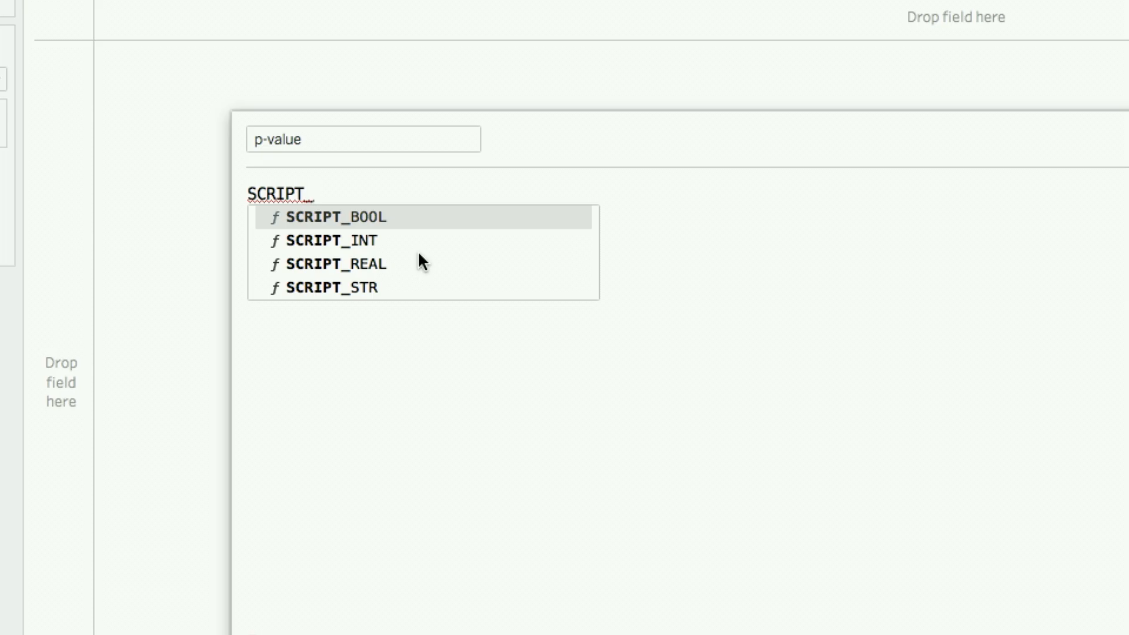
left_click(392, 262)
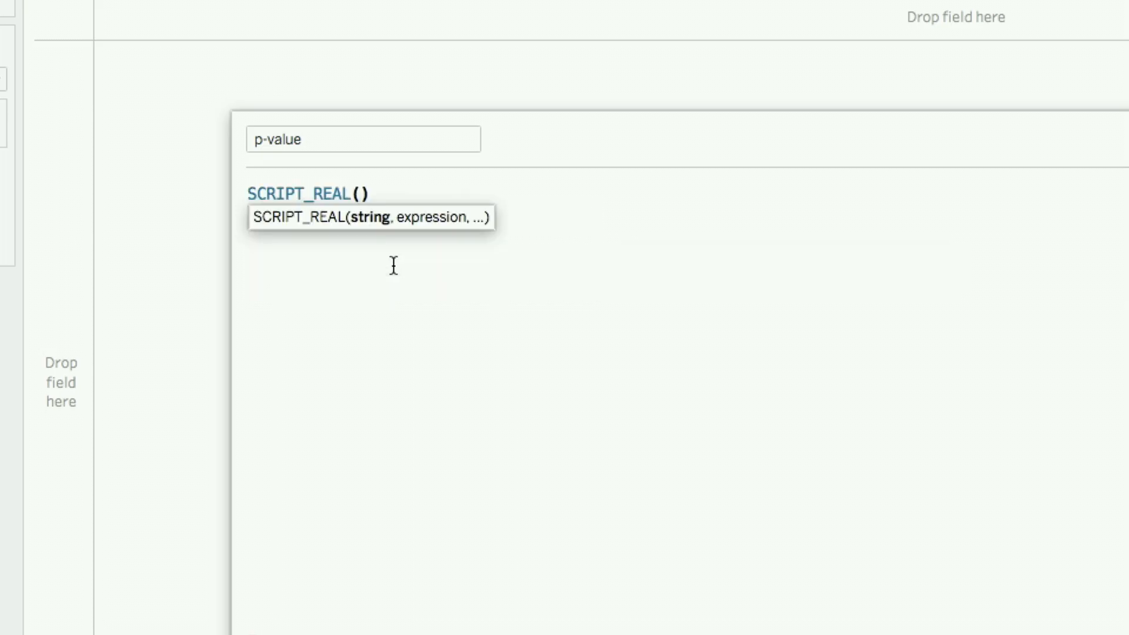
key("Return")
key("Return")
key("BackSpace")
key("Delete")
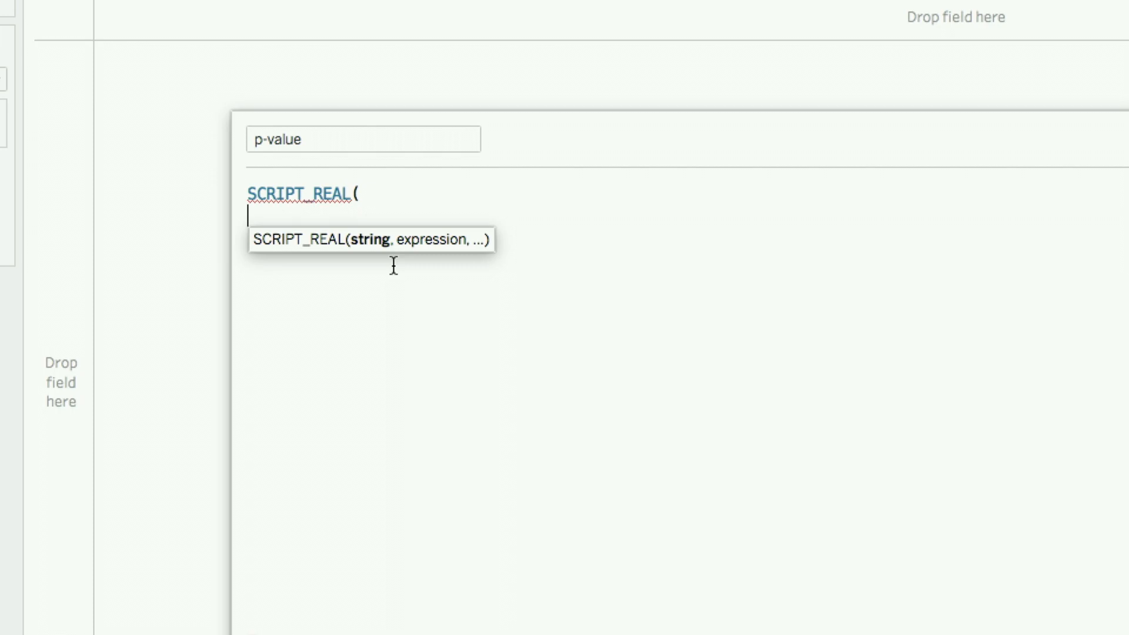
type("\"\",")
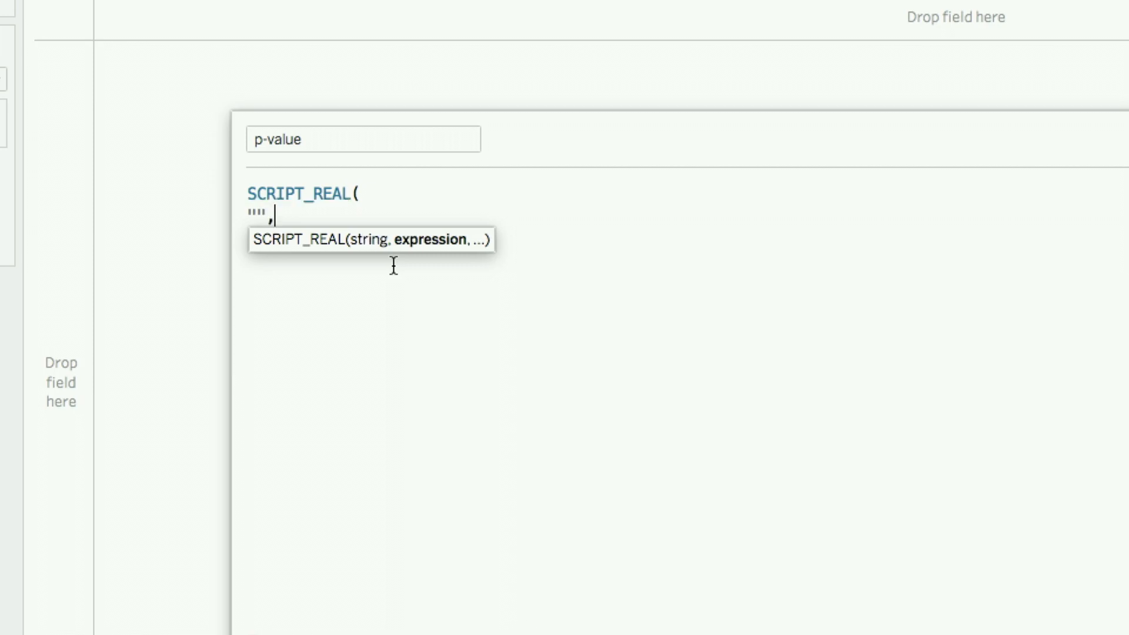
key("Return")
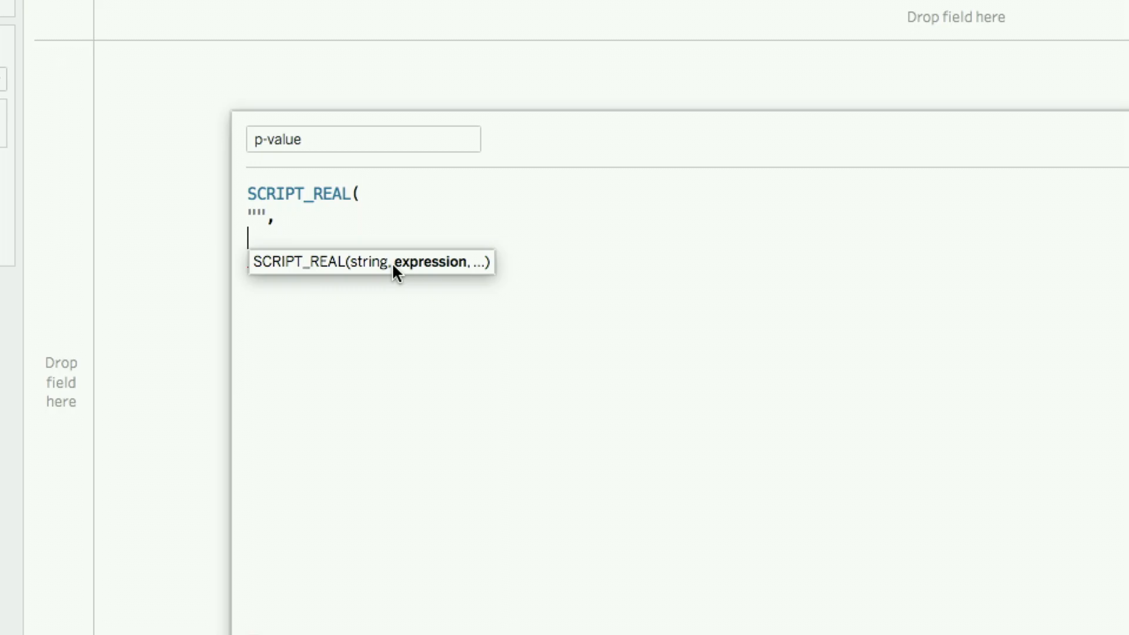
Add [2007 Results] and [2018 Results] on separate lines as the expression arguments of SCRIPT_REAL.
type("[2")
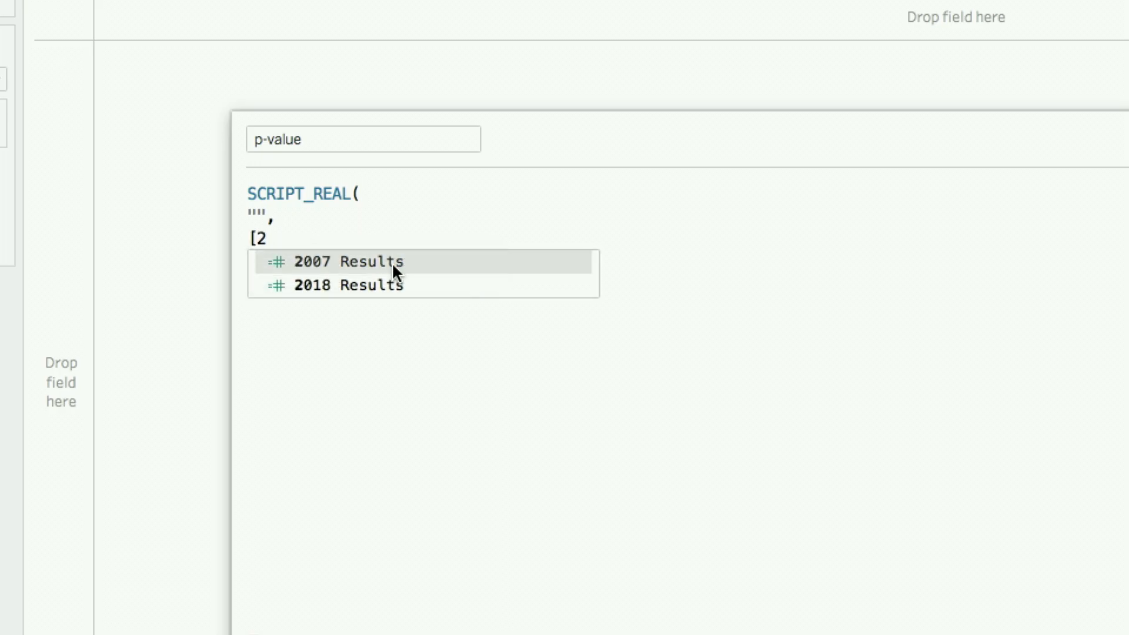
key("Return")
type(",")
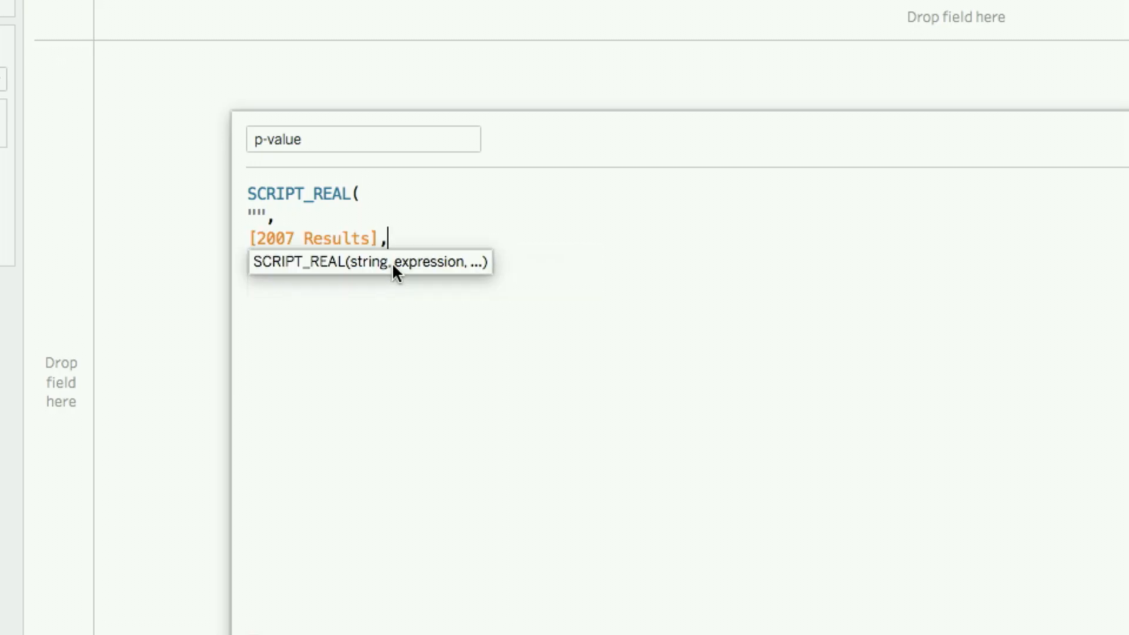
key("Return")
type("2")
key("BackSpace")
type("[20")
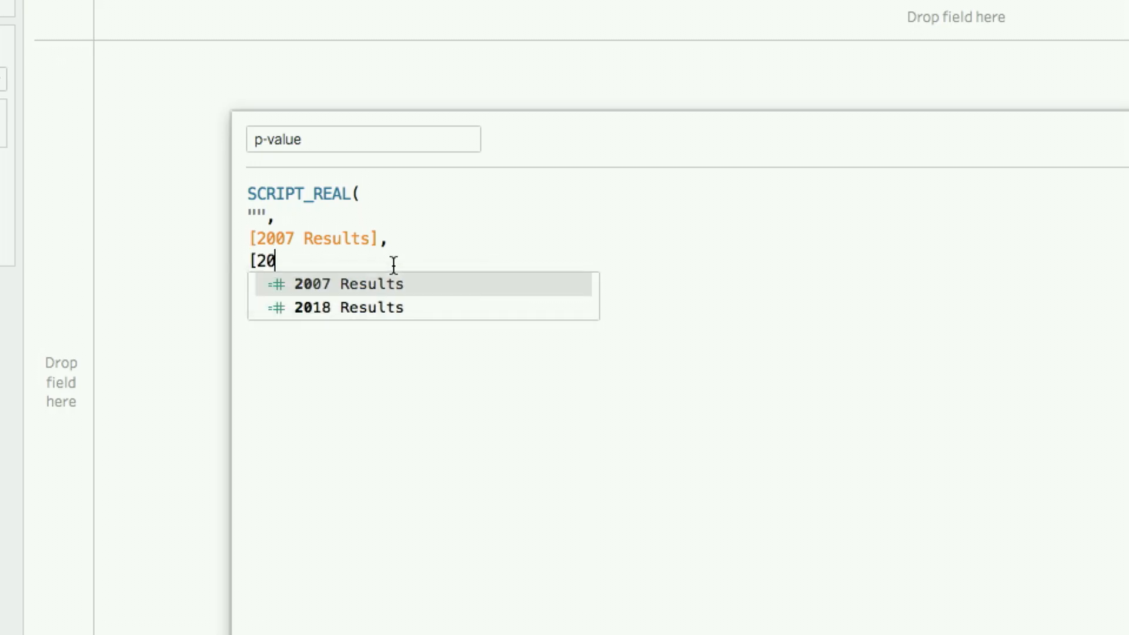
key("Down")
key("Return")
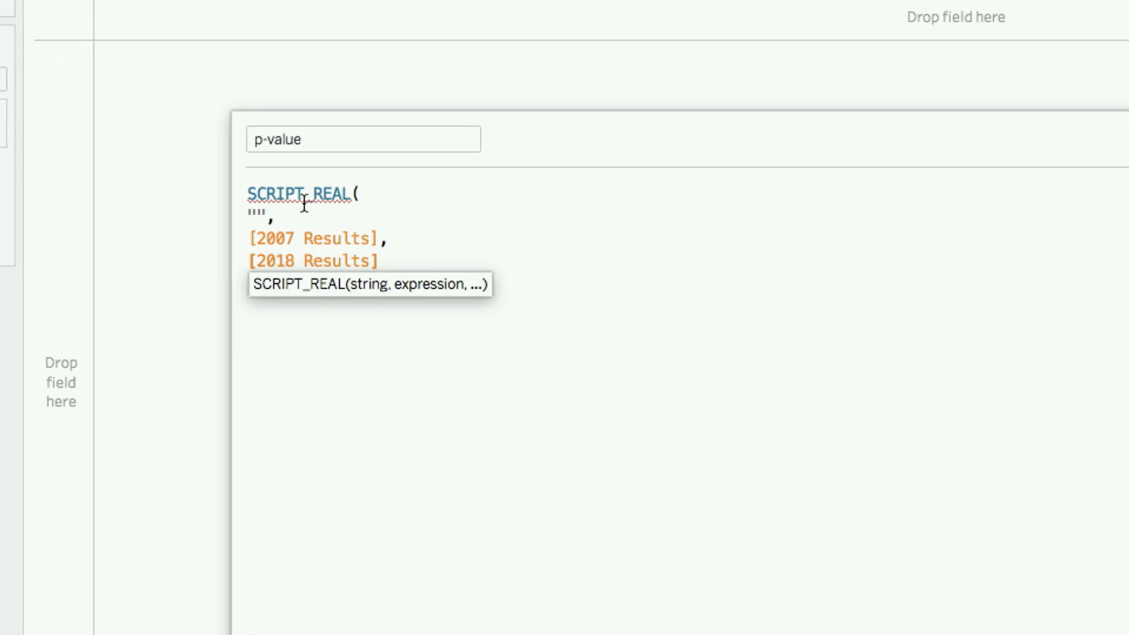
Wrap [2007 Results] and [2018 Results] each in a SUM function within the p-value formula.
left_click(250, 238)
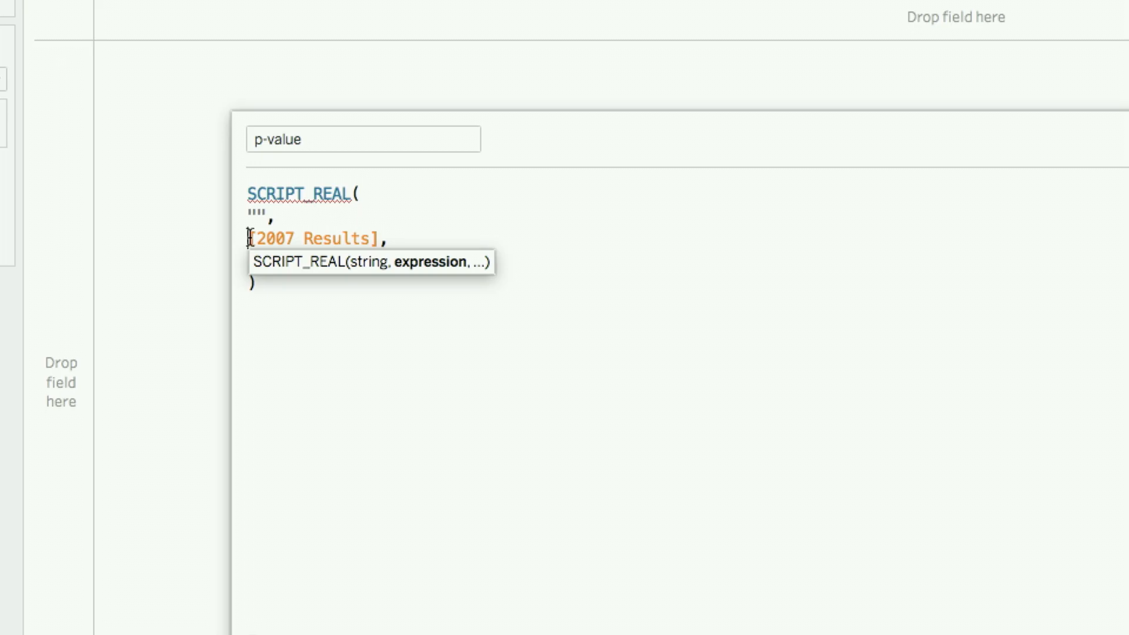
type("SUM(")
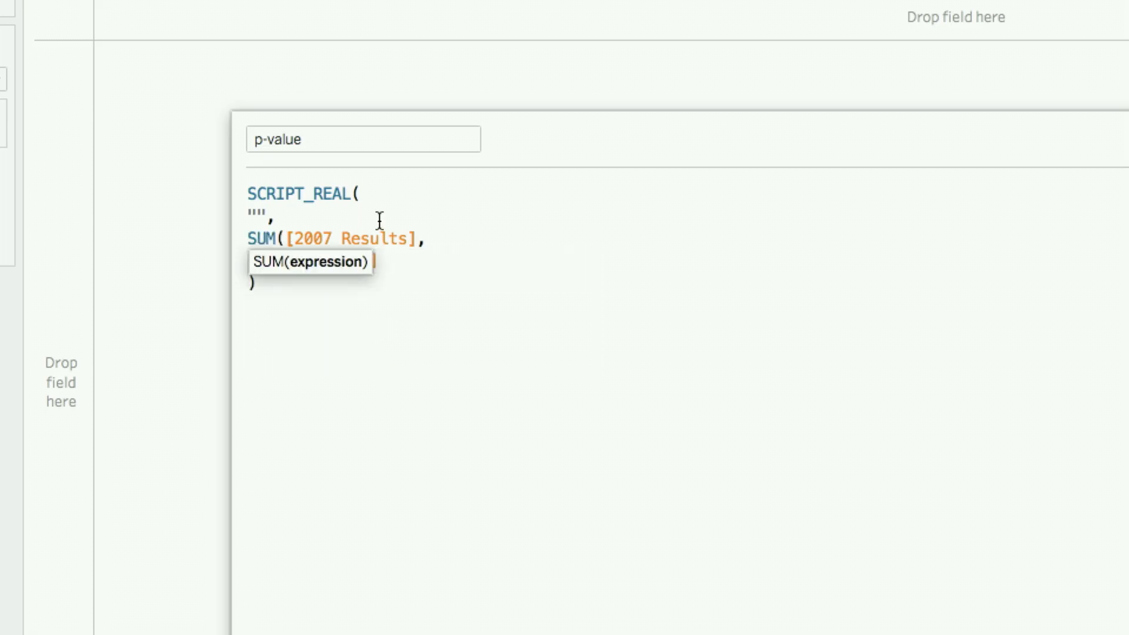
left_click(415, 237)
type(")")
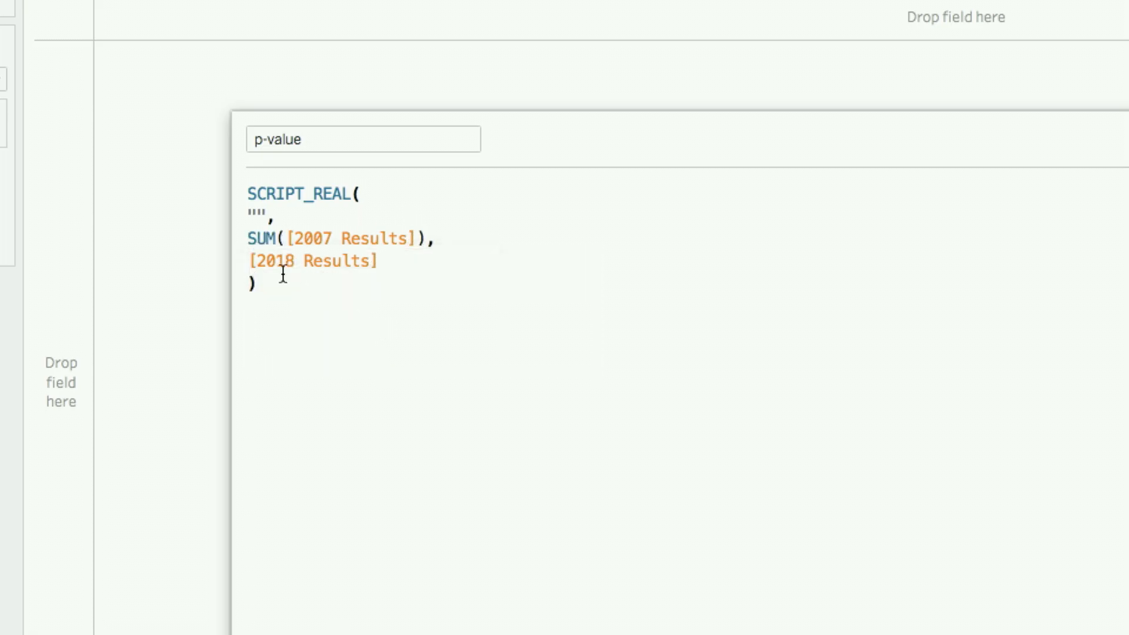
left_click(251, 261)
type("SUM(")
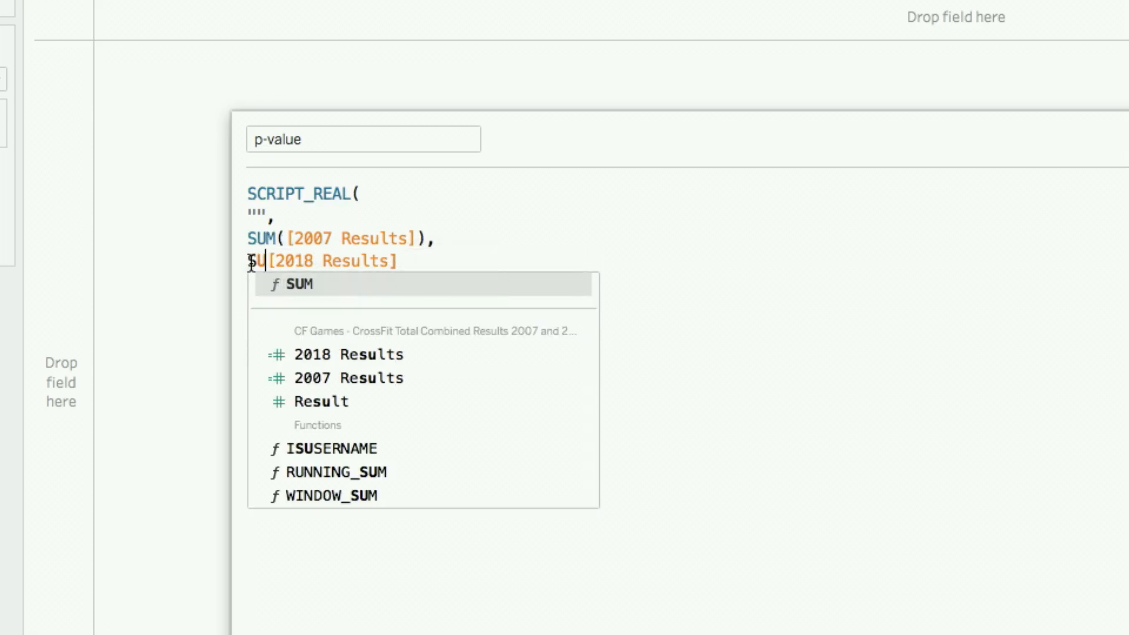
left_click(421, 259)
type(")")
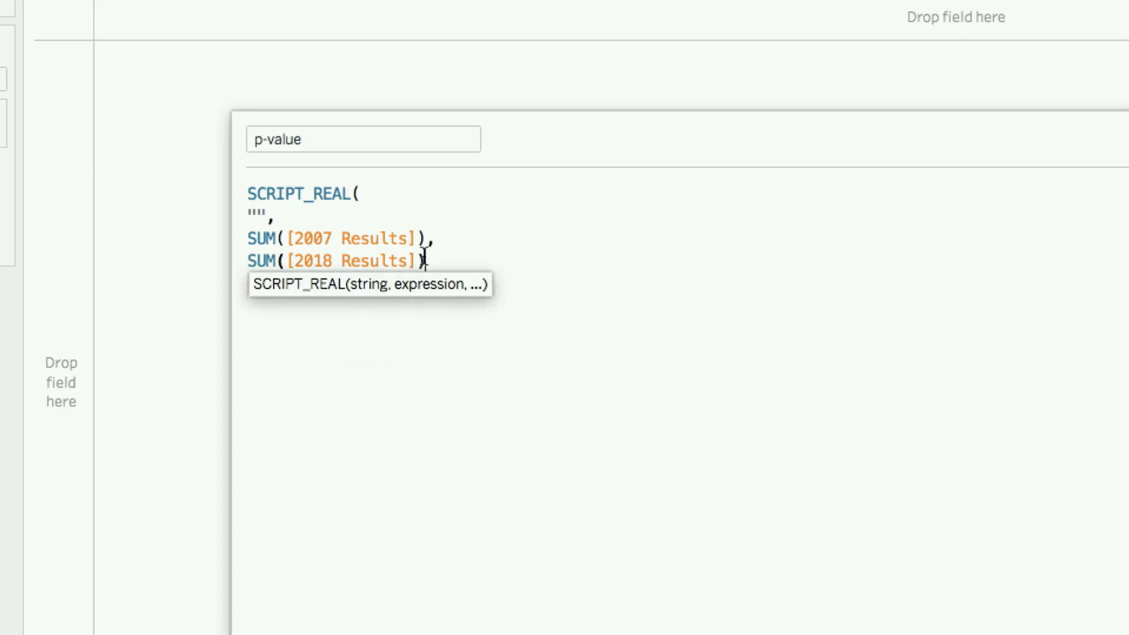
Fill the empty string of SCRIPT_REAL with the R expression t.test(.arg1, .arg2).
left_click(257, 216)
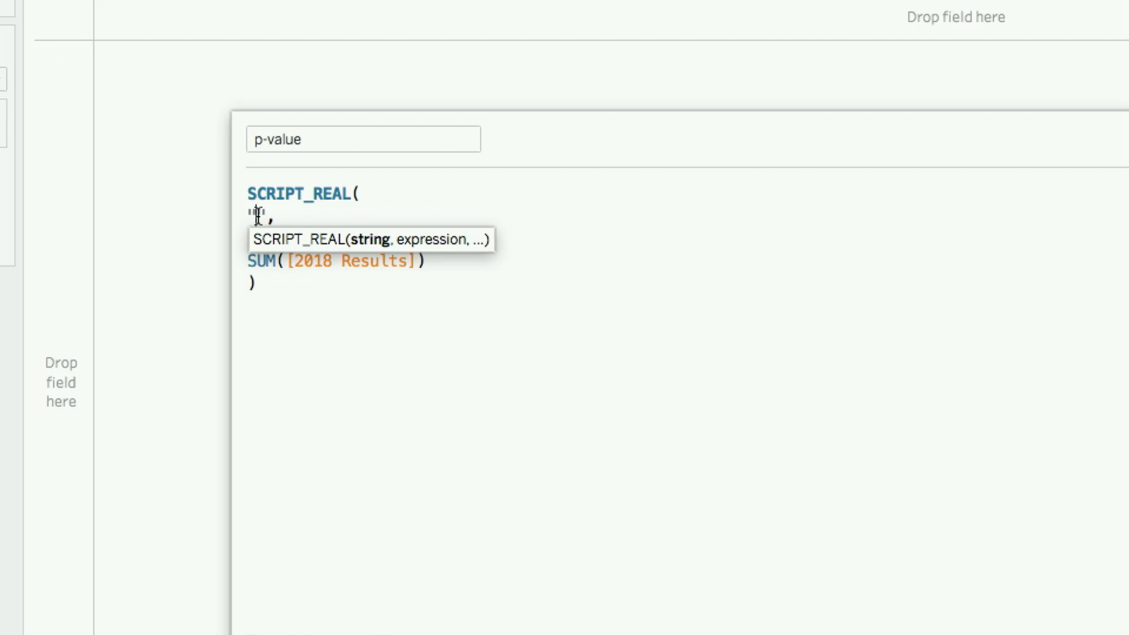
type("st")
key("BackSpace")
key("BackSpace")
key("BackSpace")
type("test(.arg1, ar")
key("BackSpace")
key("BackSpace")
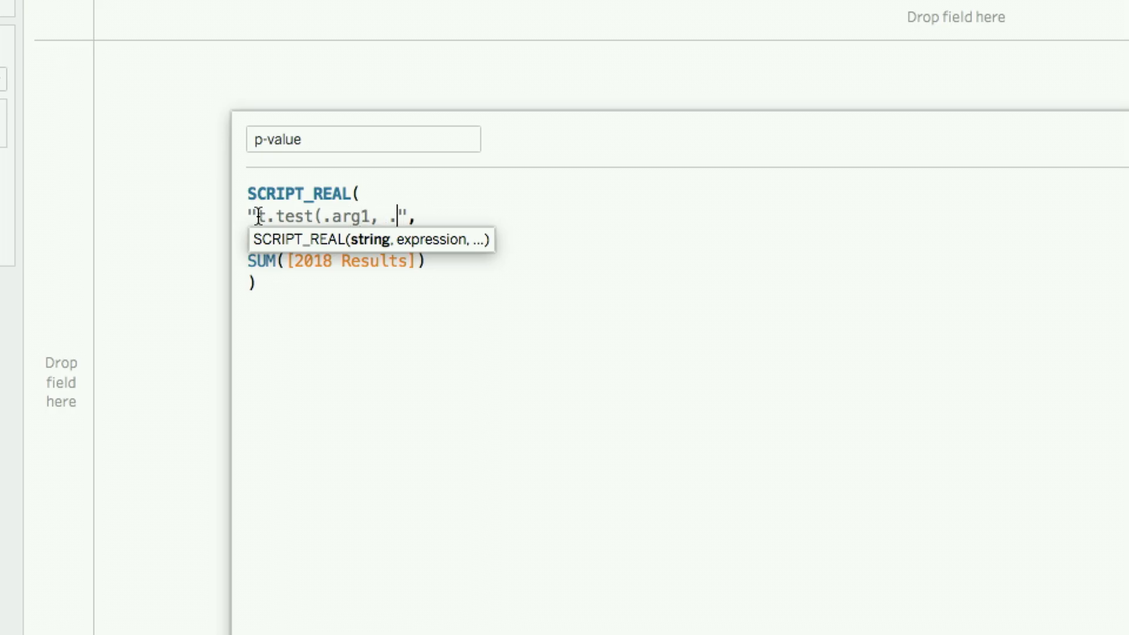
type(".arg2)")
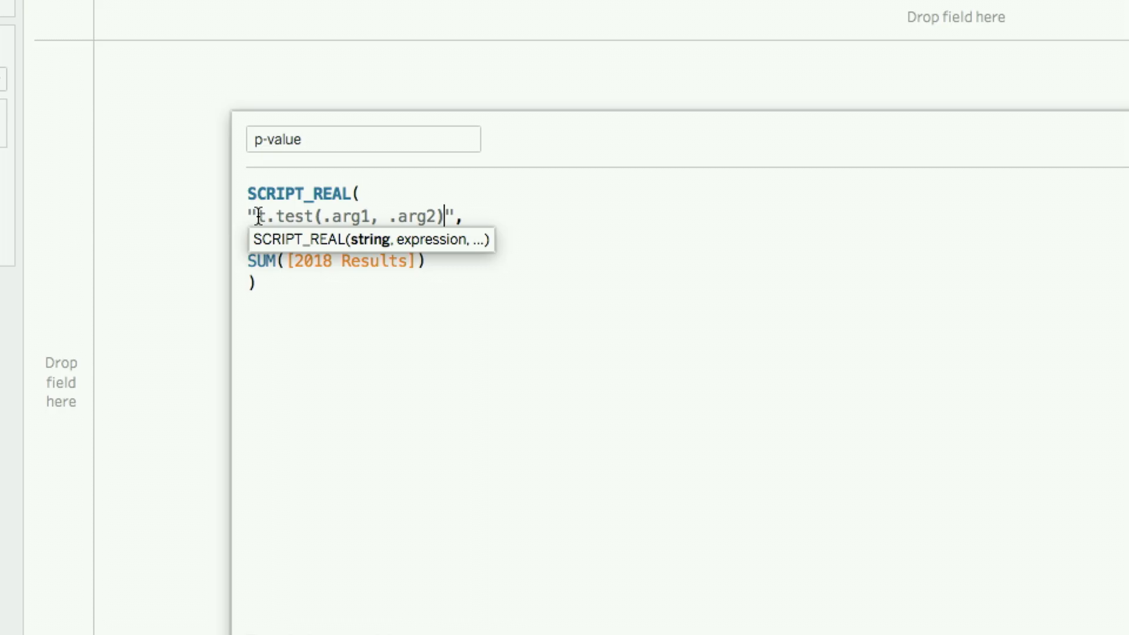
left_click(335, 218)
left_click(344, 316)
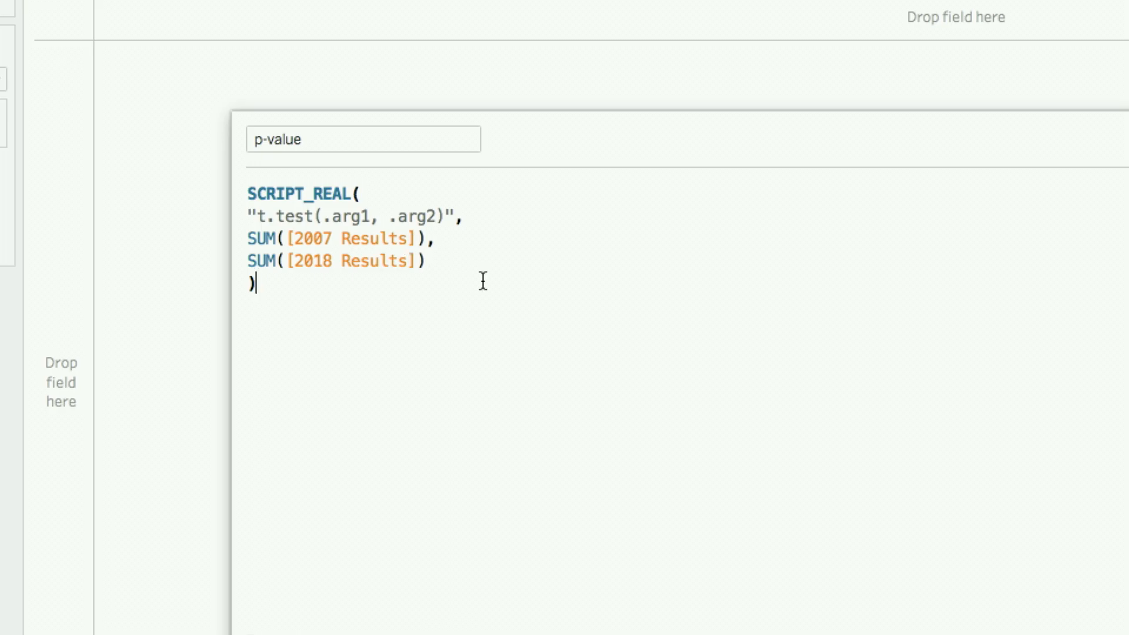
left_click(432, 216)
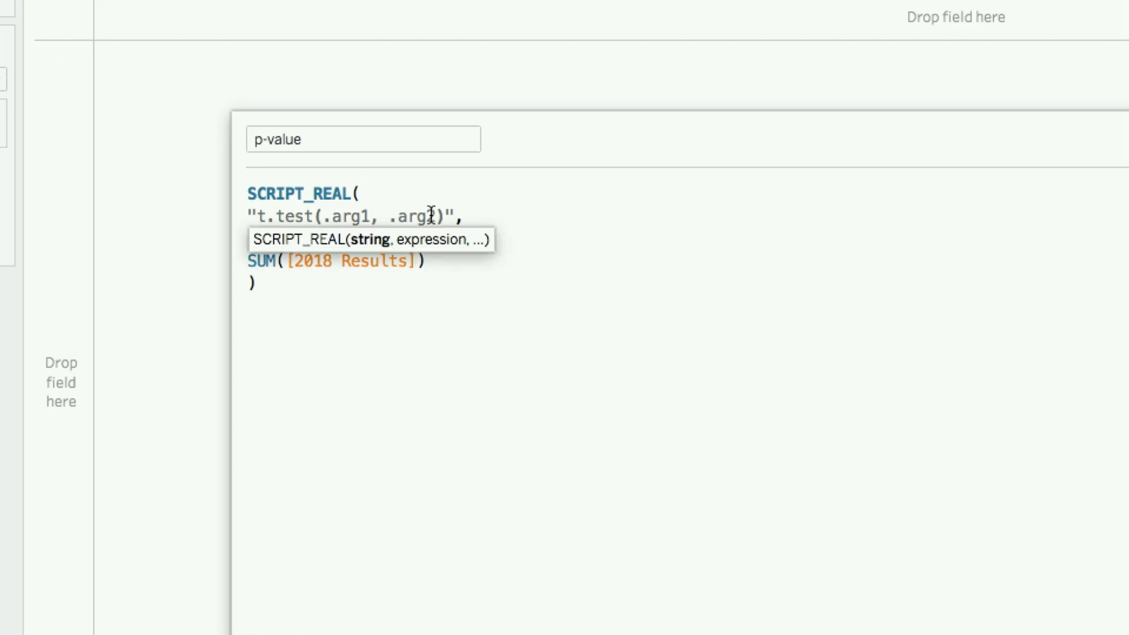
left_click(429, 261)
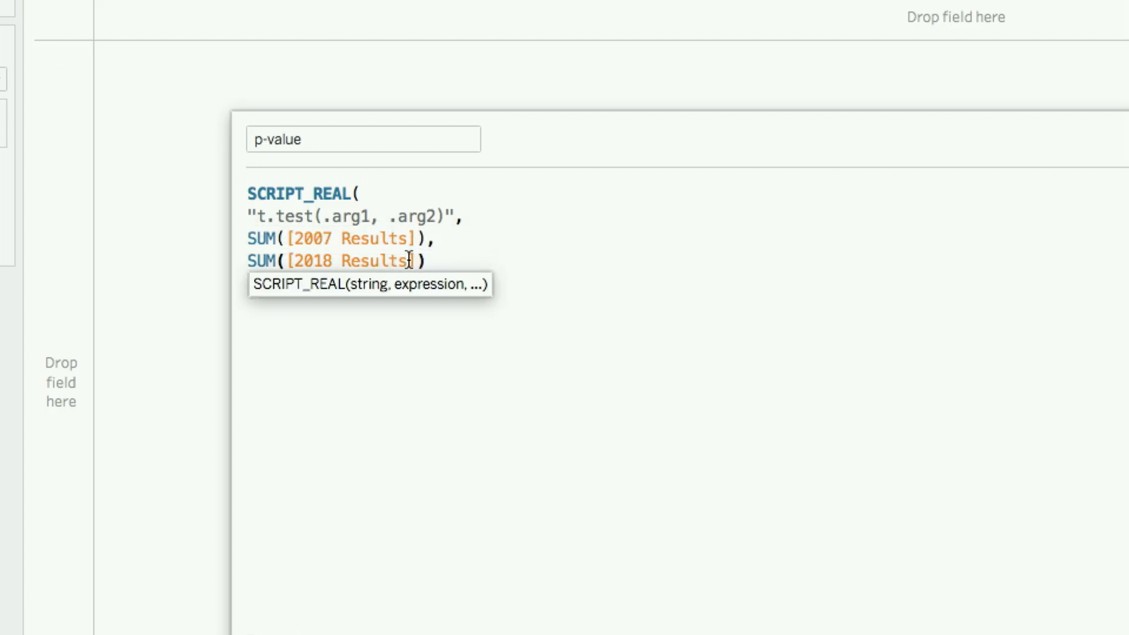
Append $p.value after t.test(.arg1, .arg2) inside the script string and save the p-value calculated field.
left_click(447, 211)
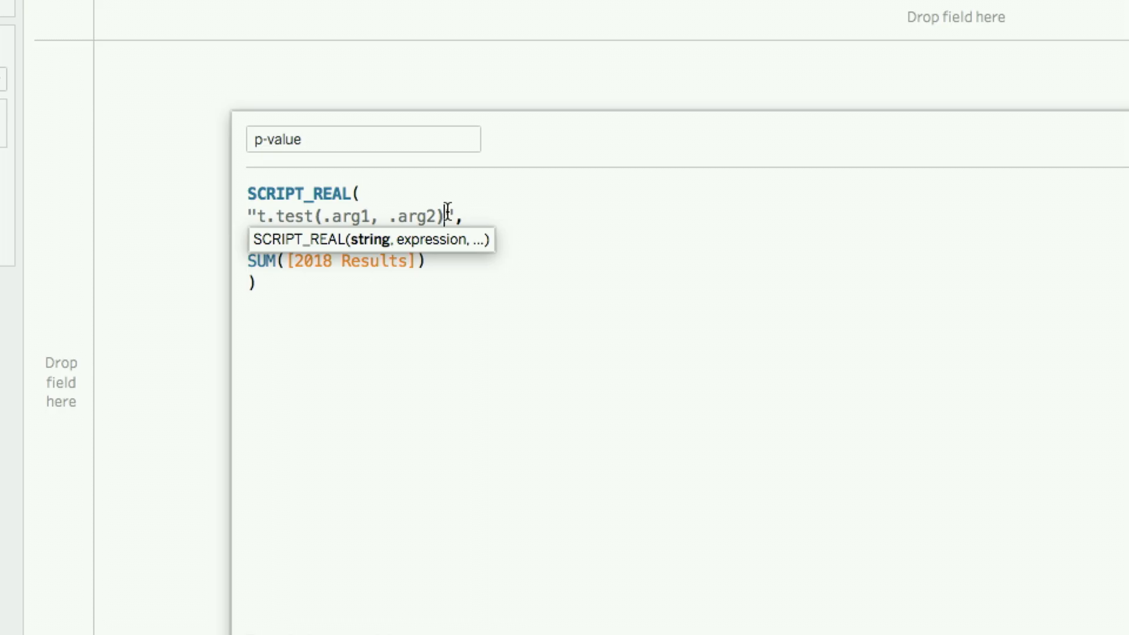
type("$p.valie")
key("BackSpace")
key("BackSpace")
type("ue")
left_click(573, 231)
left_click(539, 216)
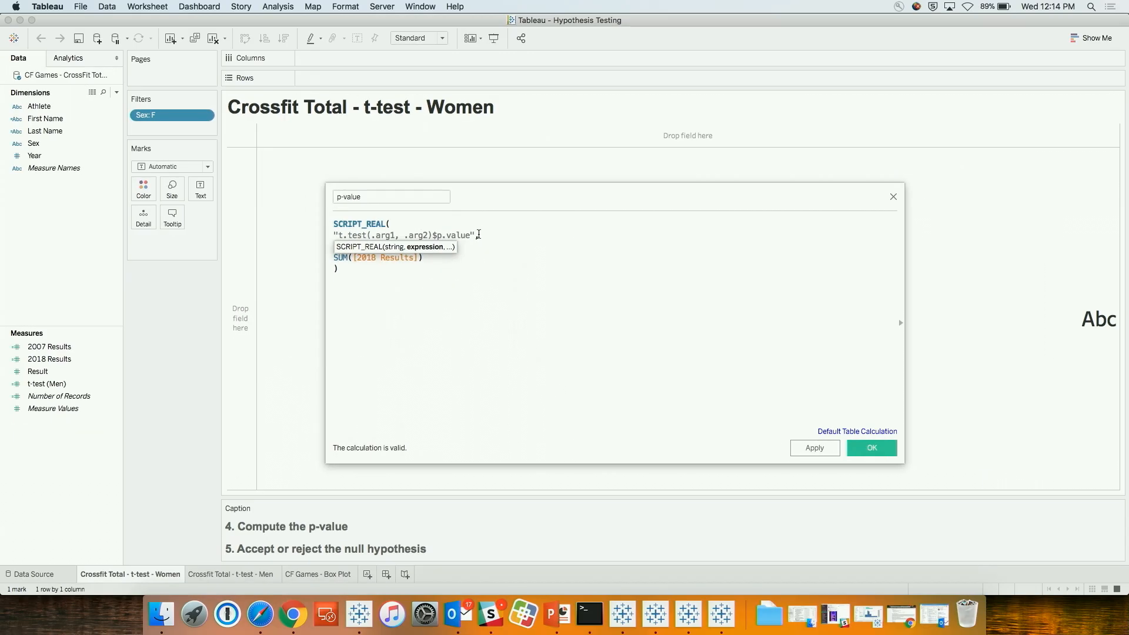
left_click(885, 442)
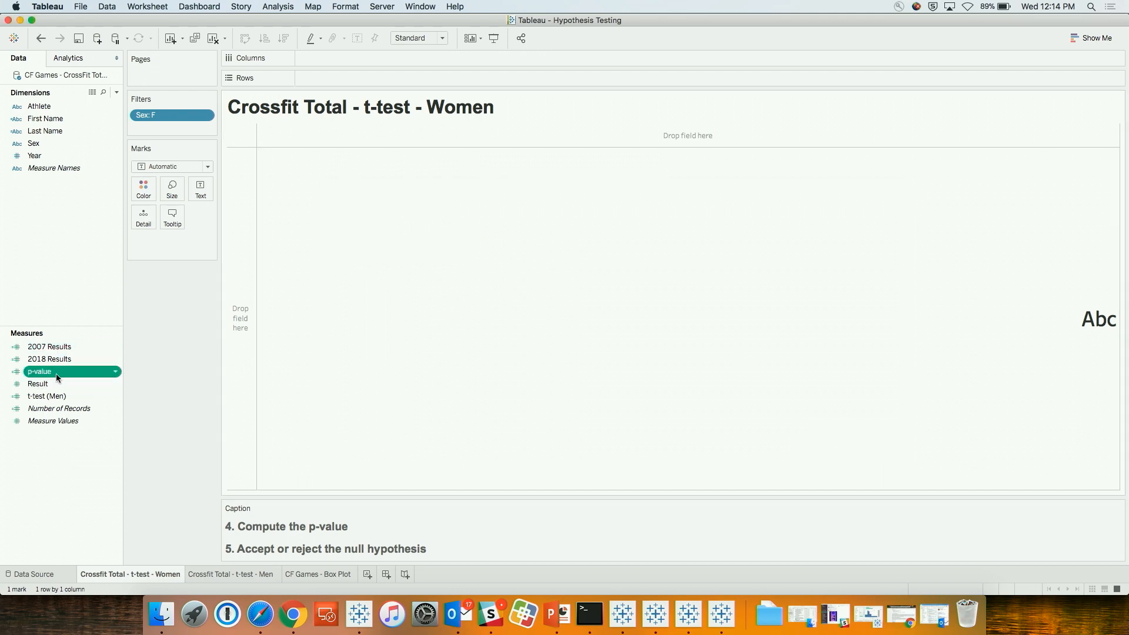
Place the p-value measure on the Text mark of the women's t-test sheet, dismissing the error and the calendar reminder.
left_click_drag(56, 371, 200, 186)
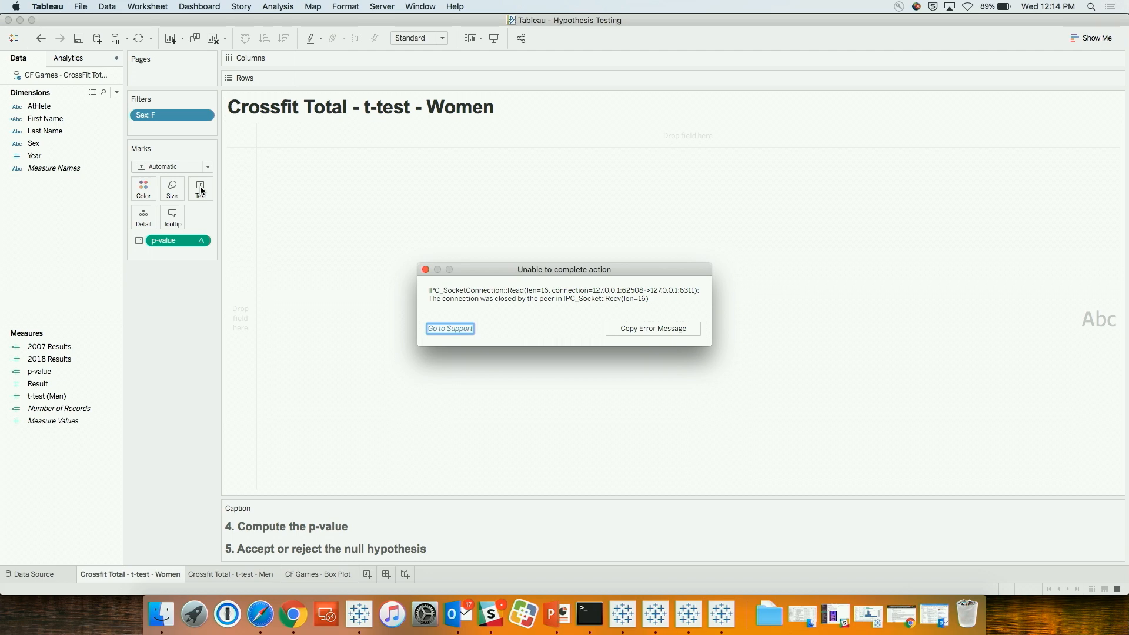
left_click(425, 270)
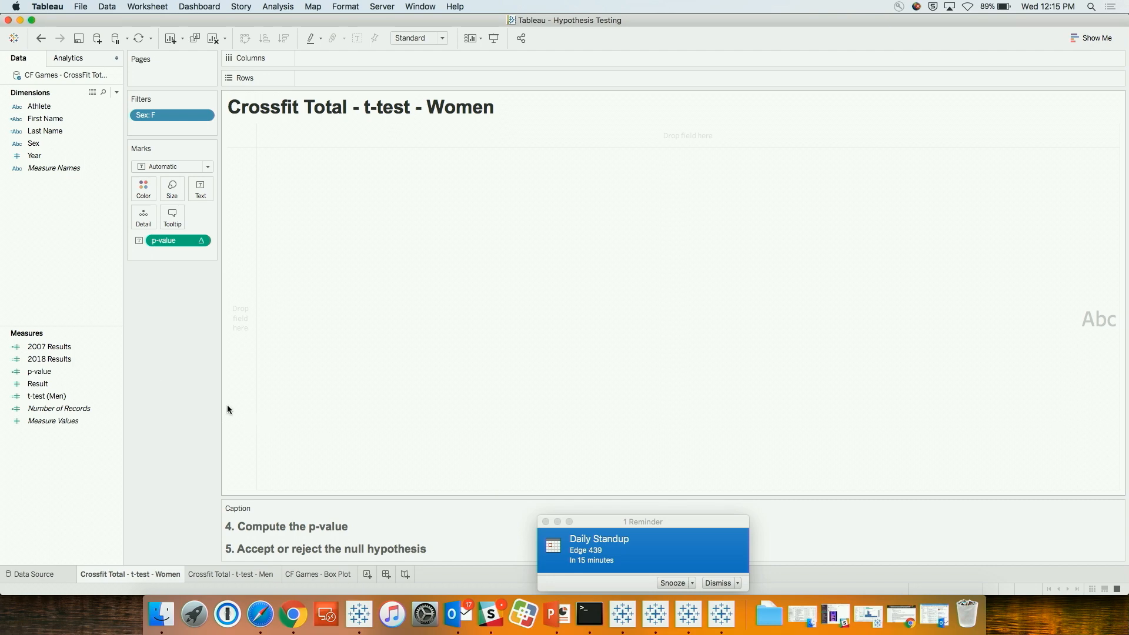
left_click(718, 583)
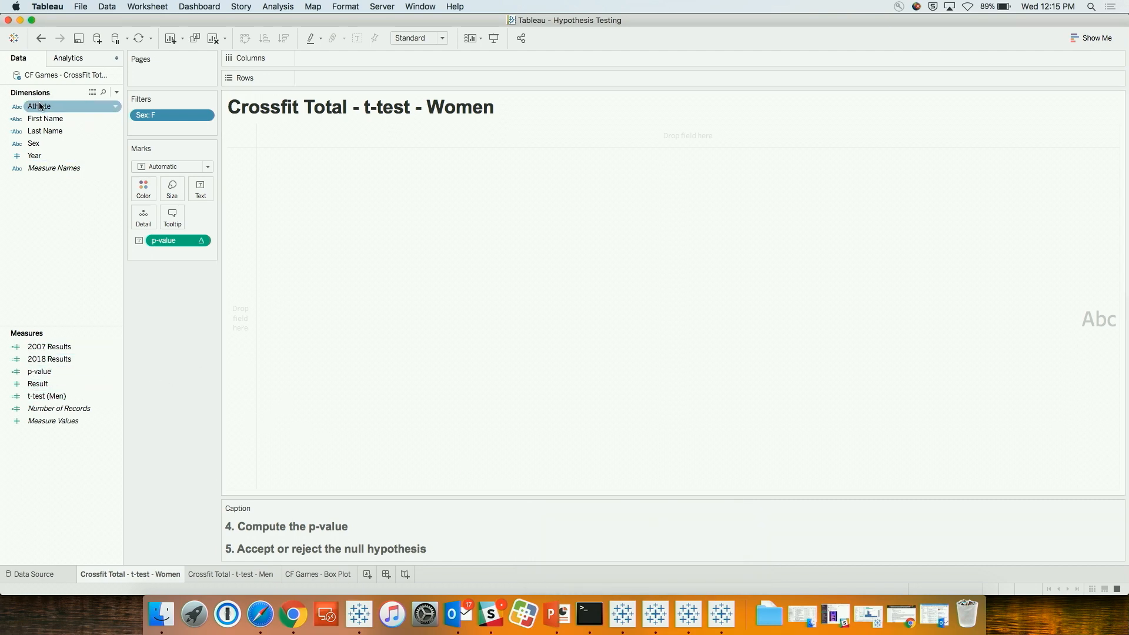
Add Athlete to the Detail mark and set the p-value table calculation to compute using Athlete.
left_click_drag(40, 106, 145, 224)
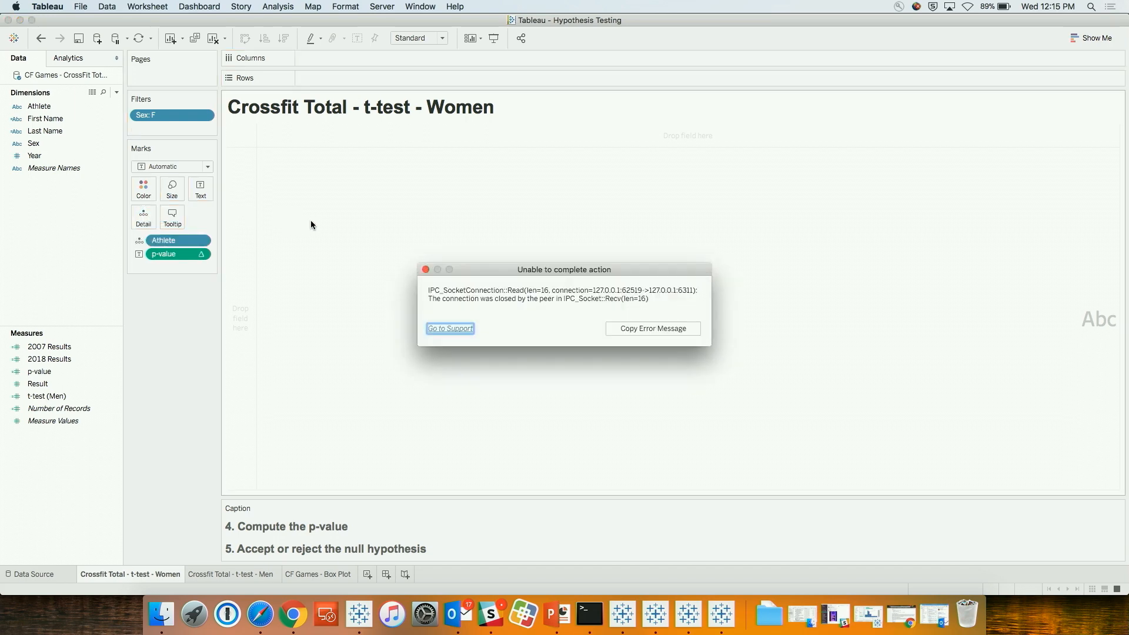
left_click(425, 270)
left_click(200, 254)
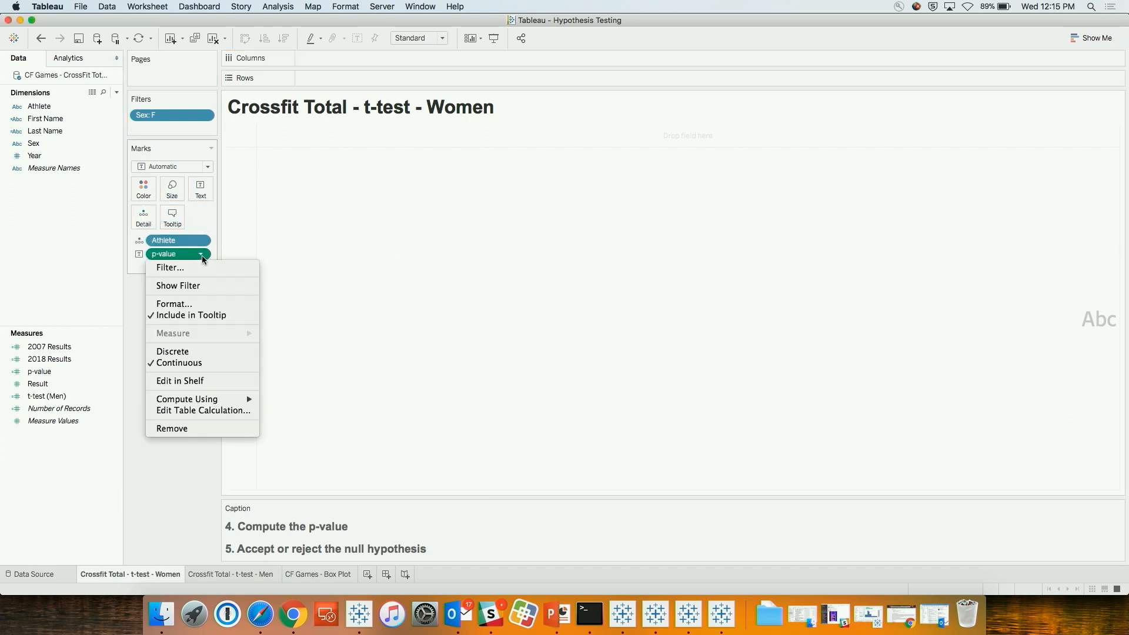
mouse_move(230, 399)
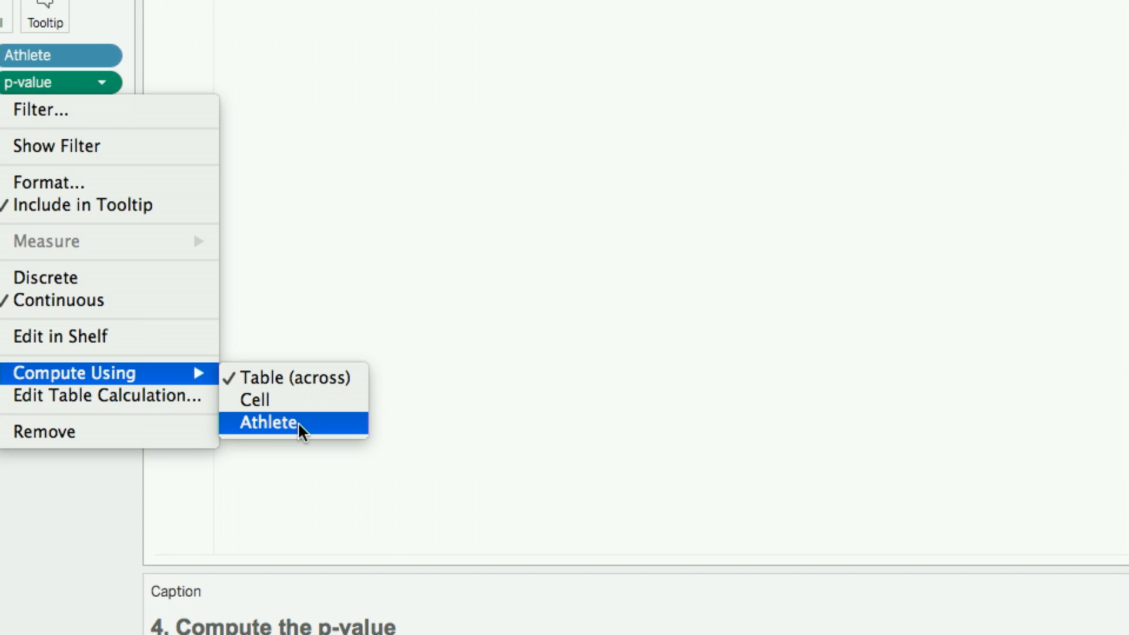
left_click(299, 423)
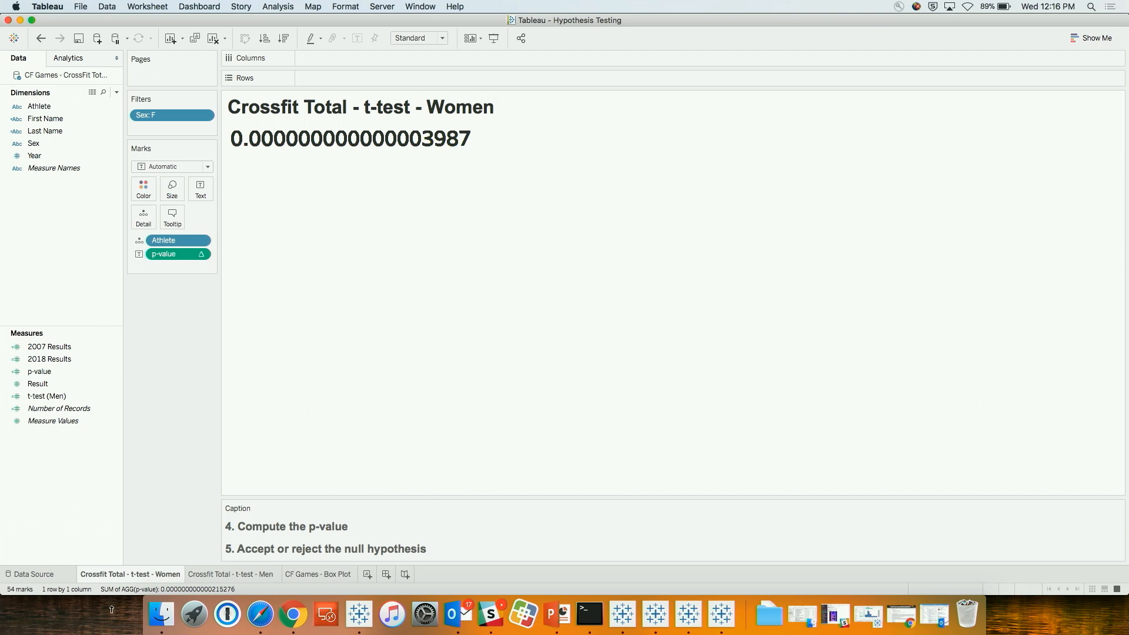
View the men's t-test sheet, and add a box plot to the chart on the CF Games - Box Plot sheet.
left_click(210, 572)
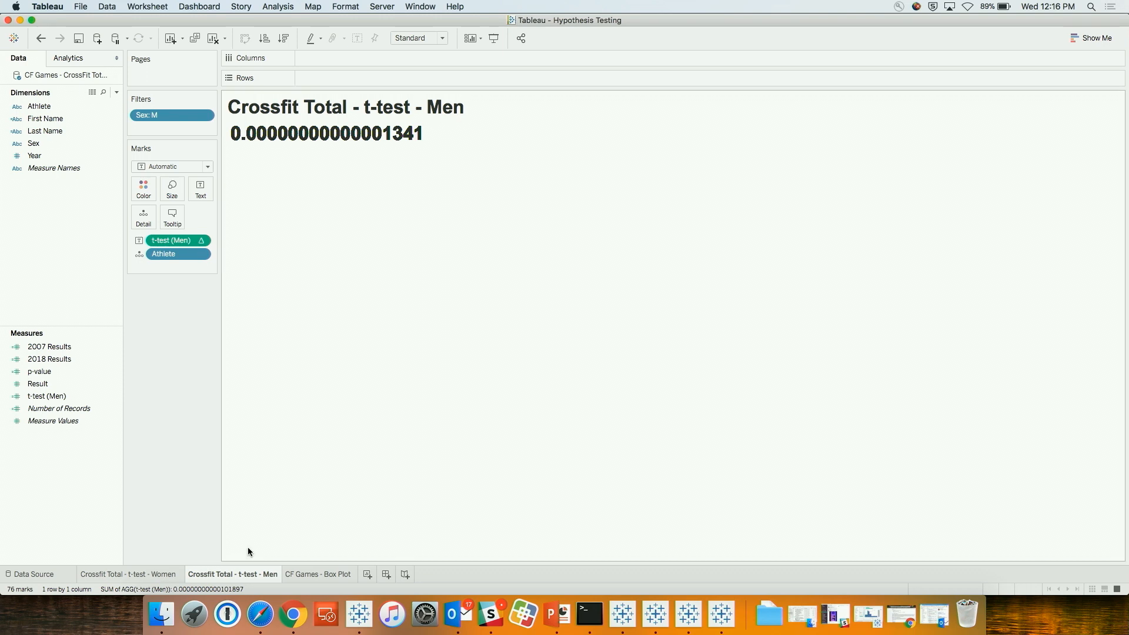
left_click(323, 572)
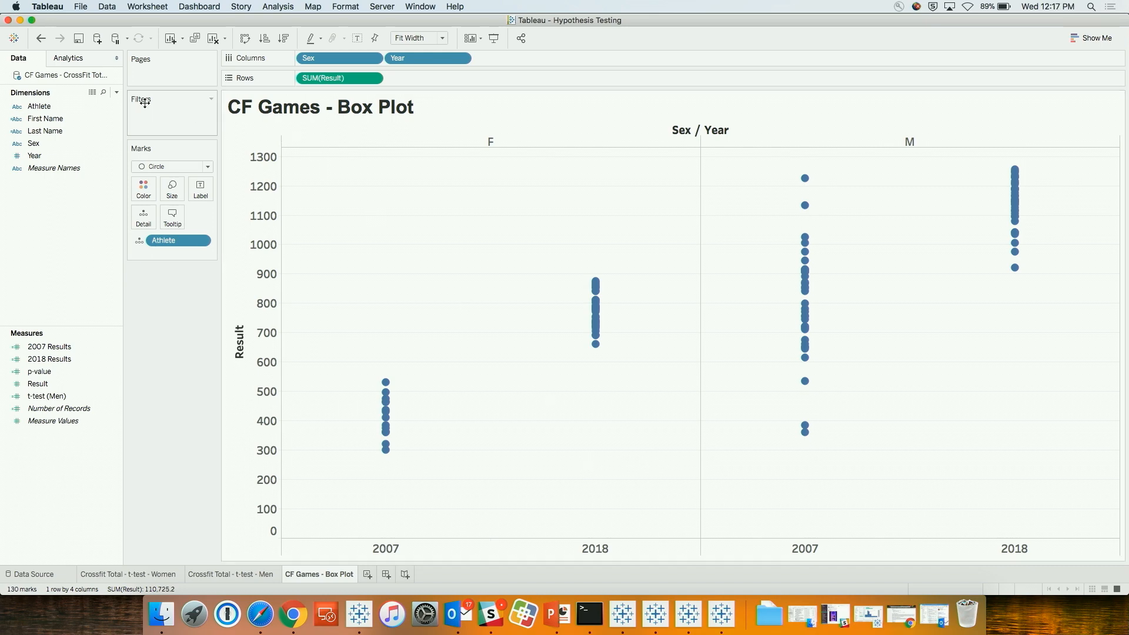
left_click(84, 59)
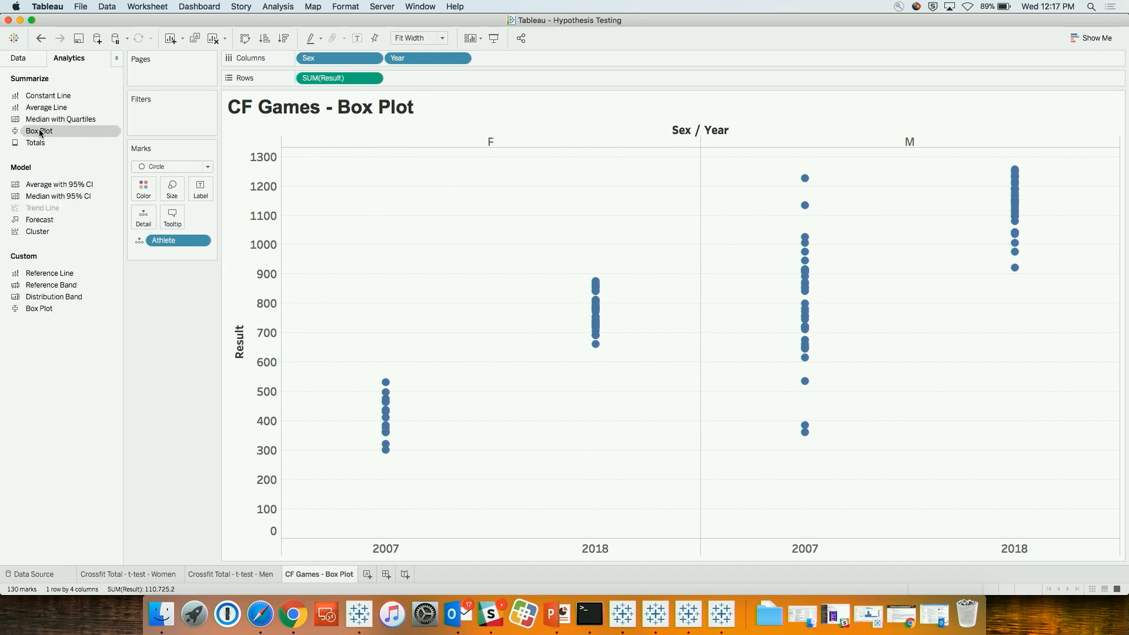
left_click_drag(40, 133, 343, 148)
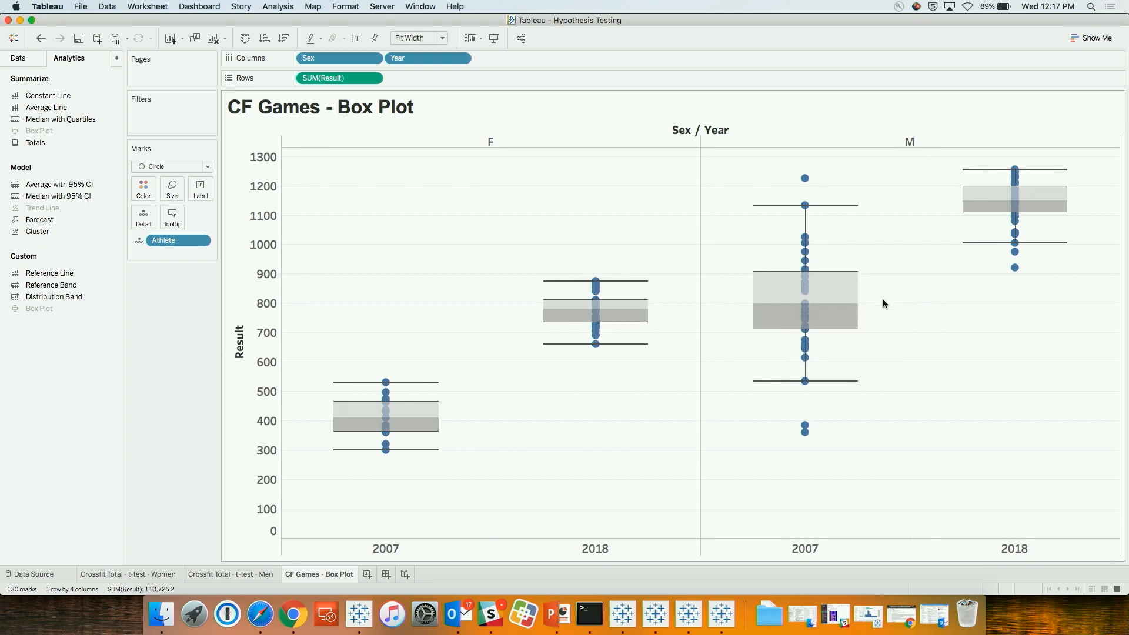
mouse_move(851, 390)
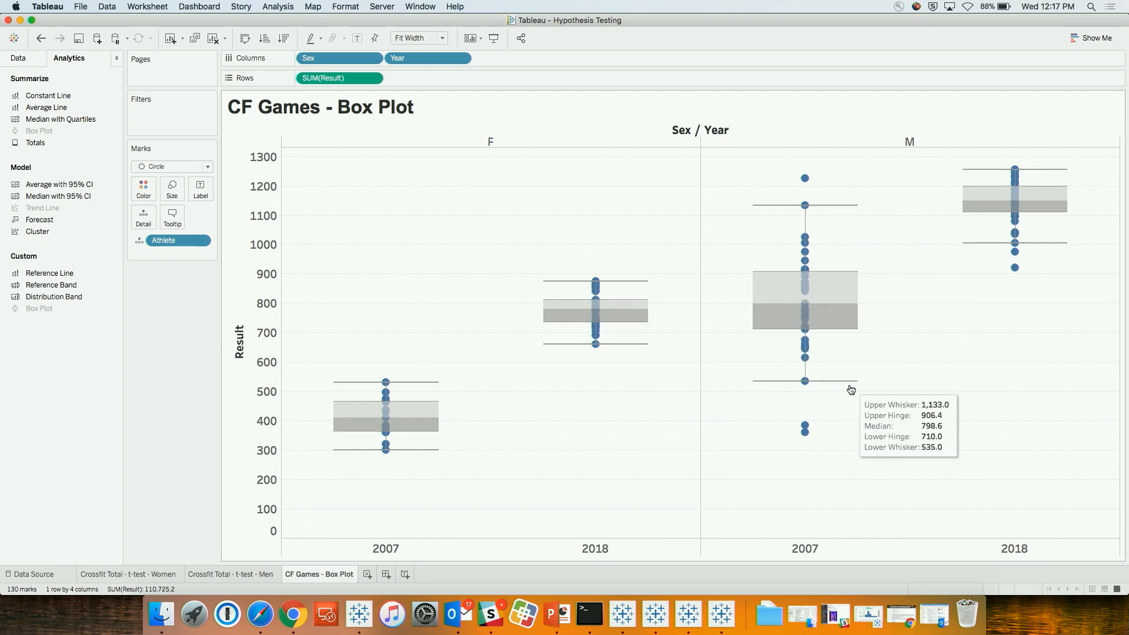
mouse_move(966, 203)
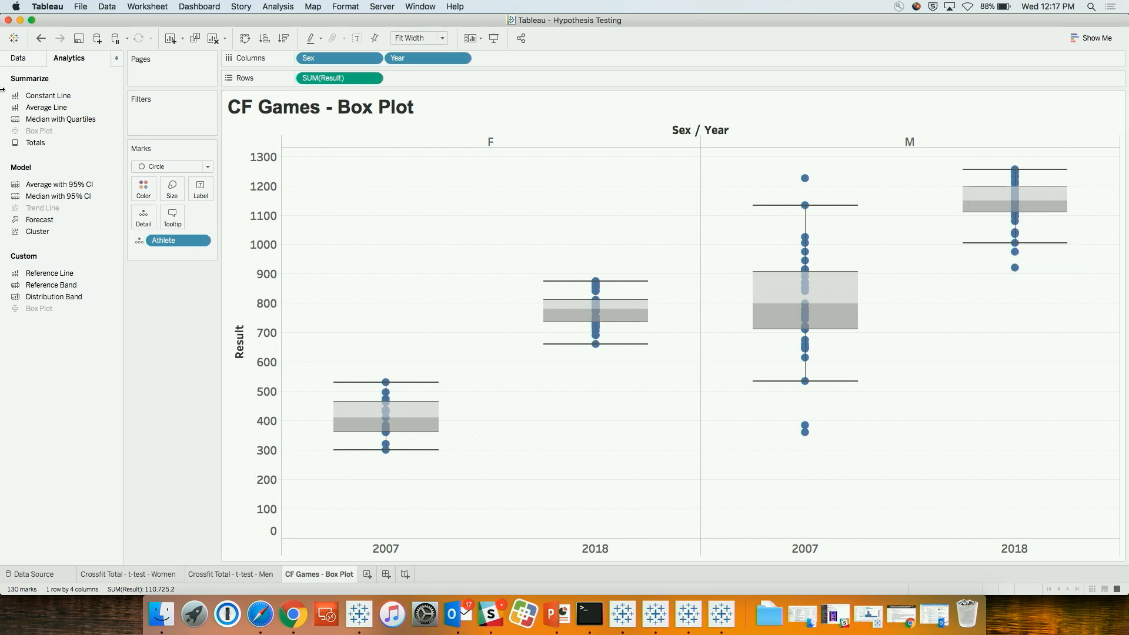
Reopen the p-value calculated field and enlarge its formula text to examine the script.
left_click(18, 59)
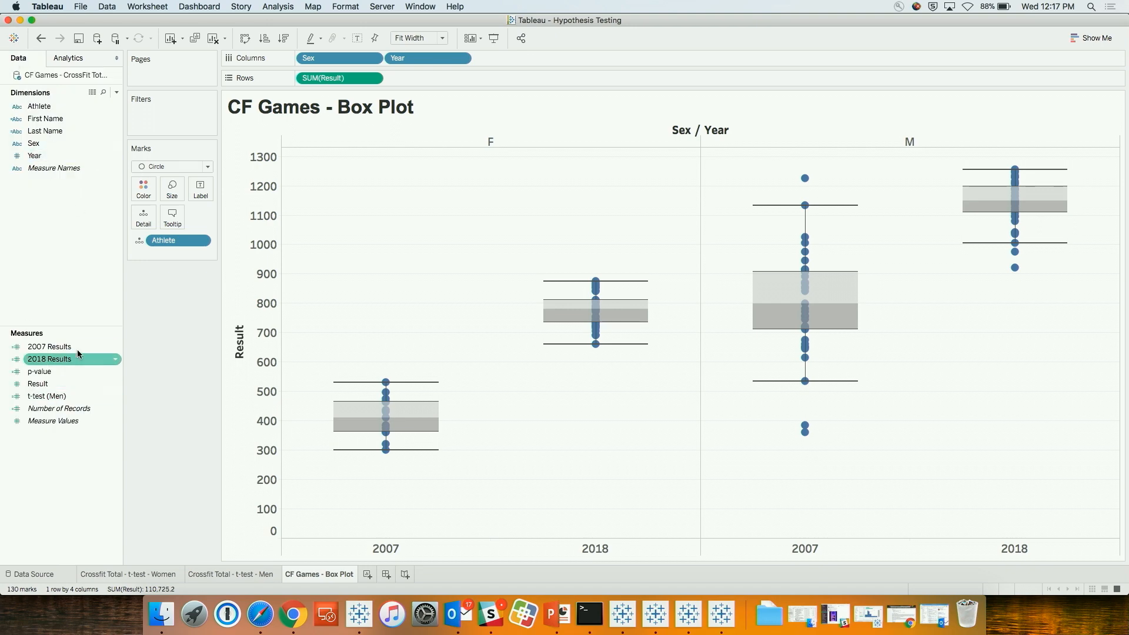
left_click(50, 358)
left_click(47, 373)
right_click(47, 373)
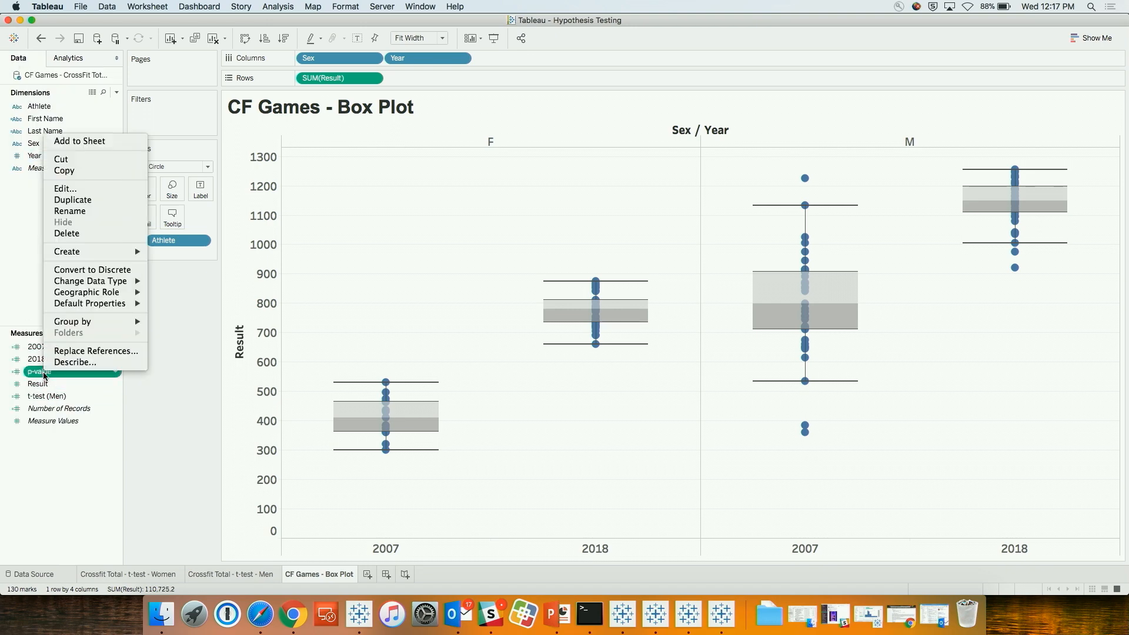
left_click(78, 190)
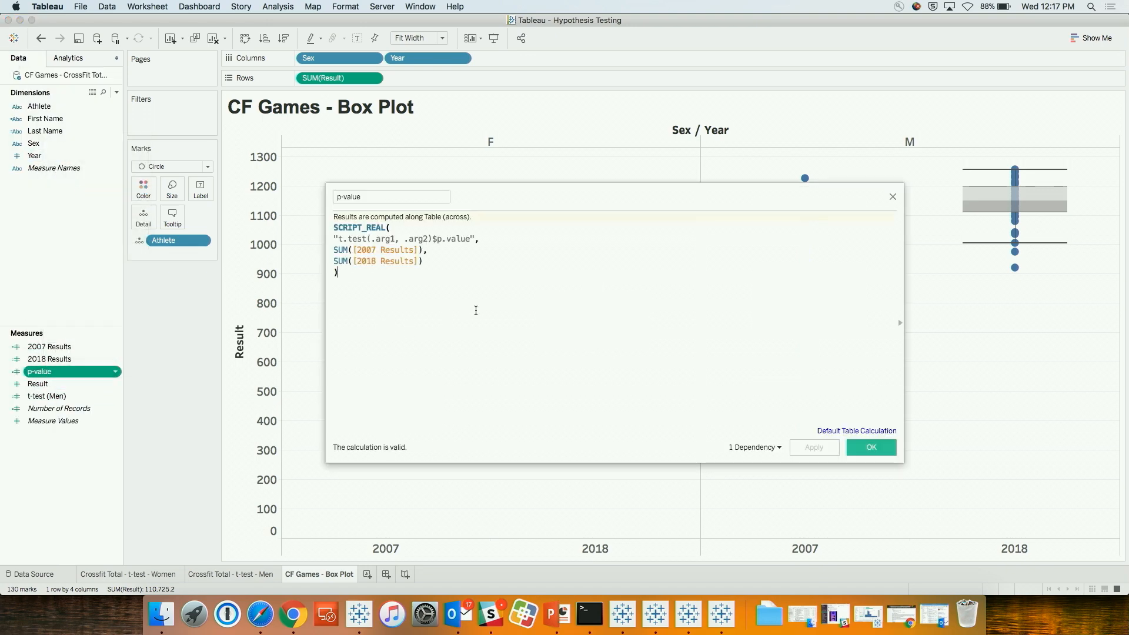
scroll(475, 311, "down", 1)
scroll(476, 310, "down", 1)
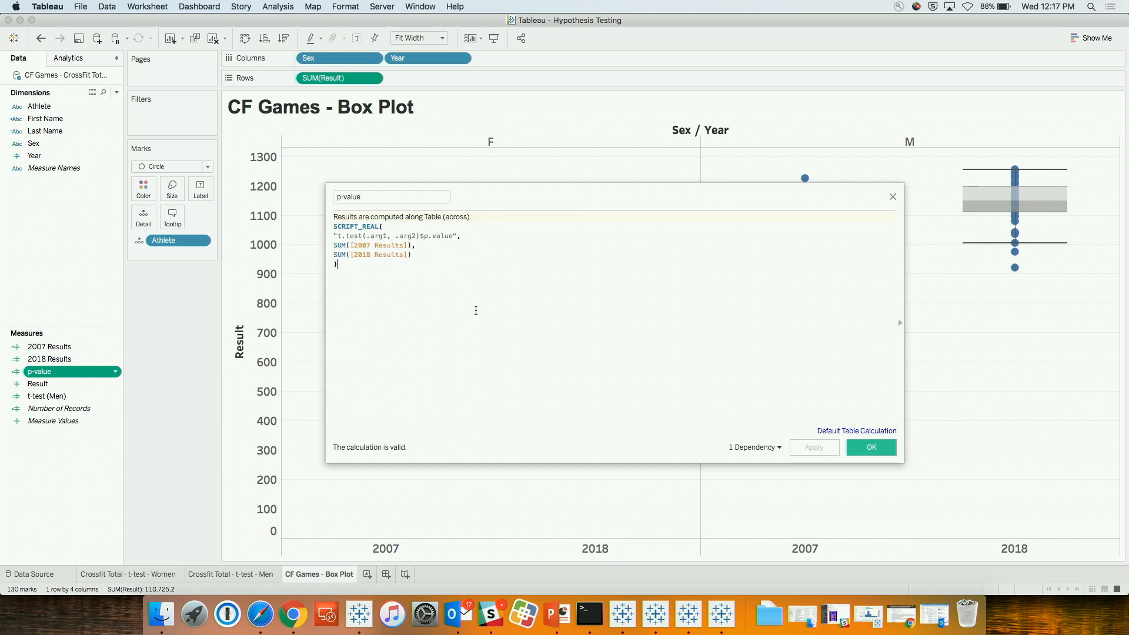
scroll(476, 310, "down", 1)
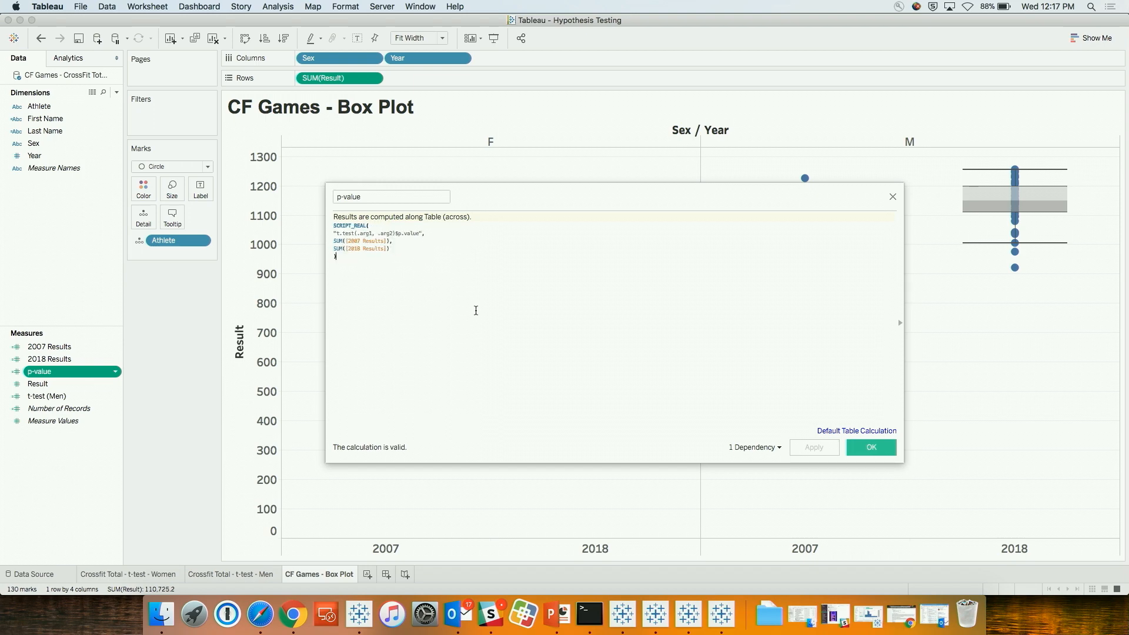
scroll(476, 310, "down", 1)
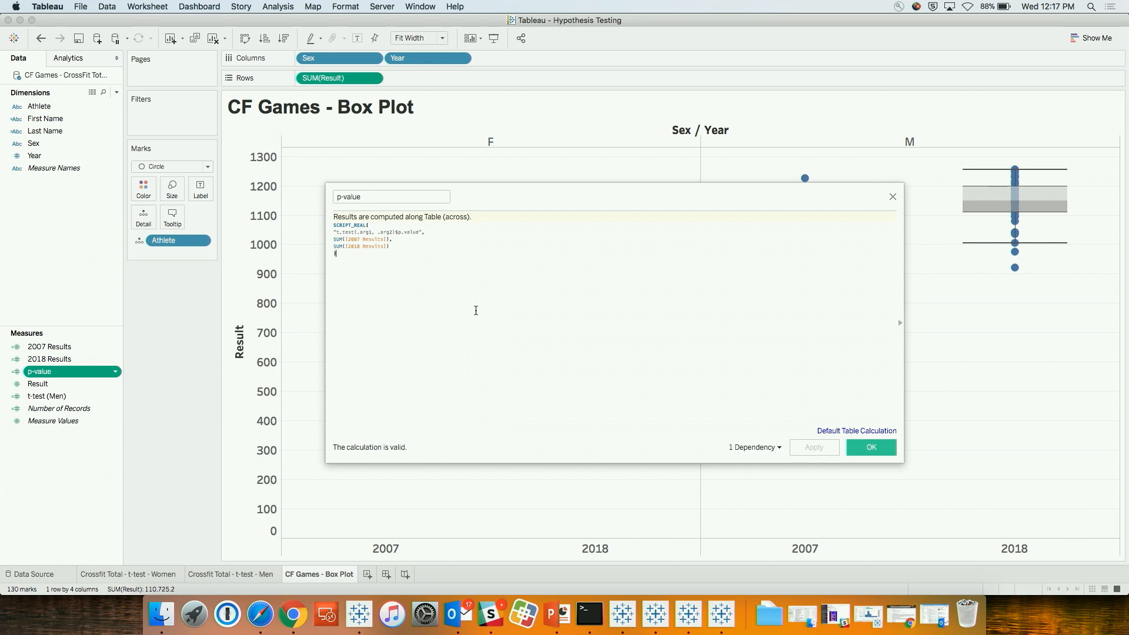
scroll(476, 310, "up", 8)
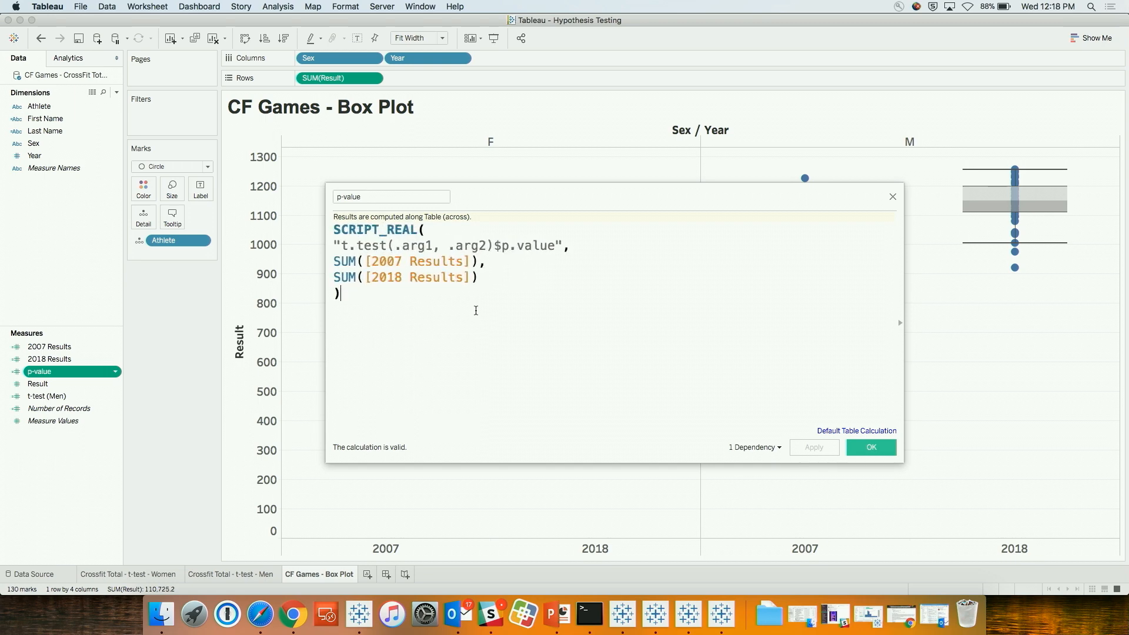
scroll(476, 311, "up", 4)
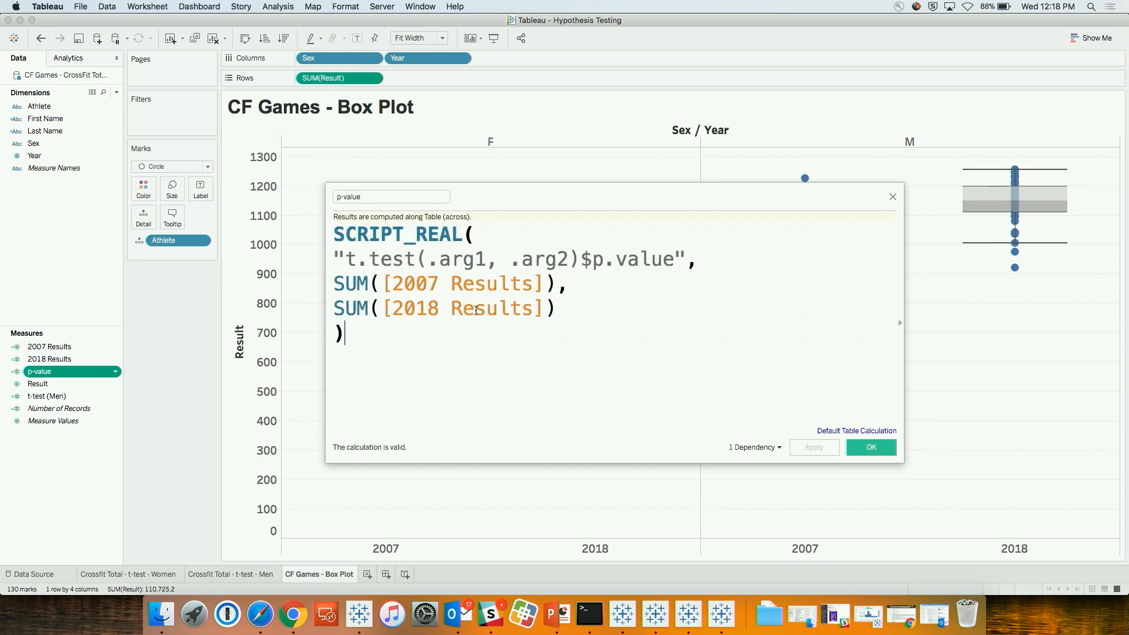
Close the p-value calculation and switch to the PowerPoint presentation, going back to the slide on questions hypothesis testing can answer.
scroll(476, 310, "up", 1)
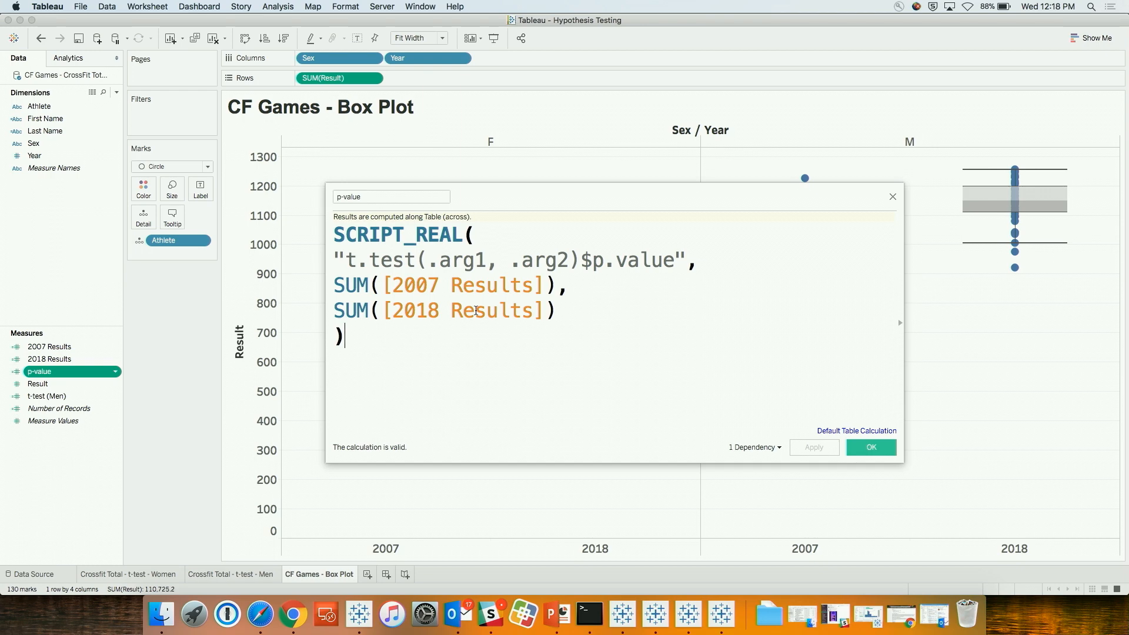
left_click(871, 448)
key("ctrl+Up")
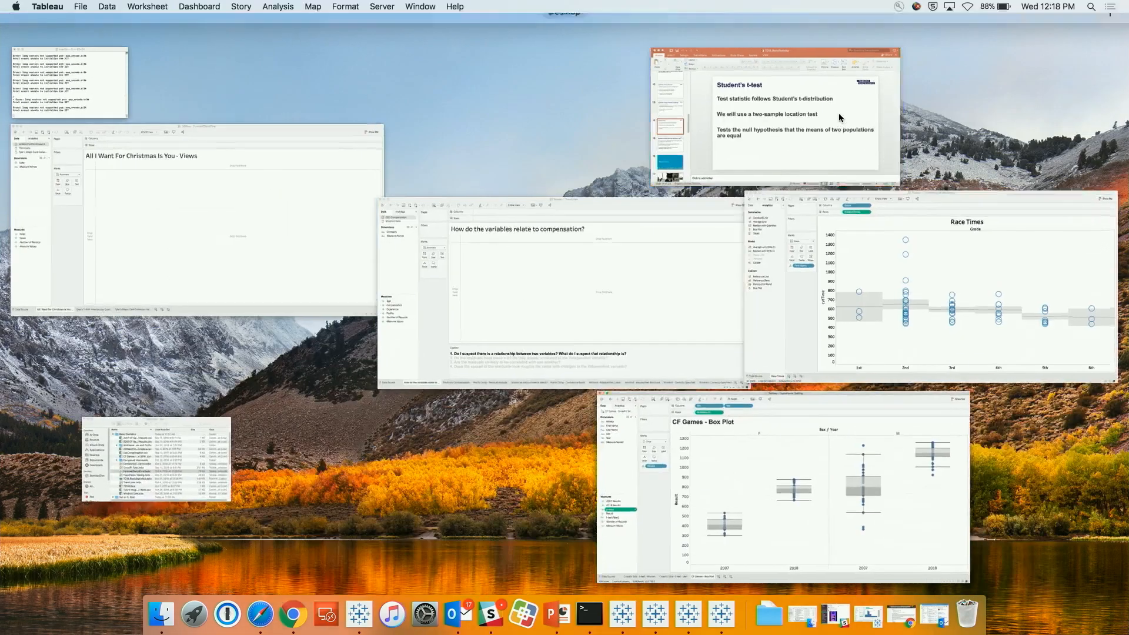
left_click(841, 118)
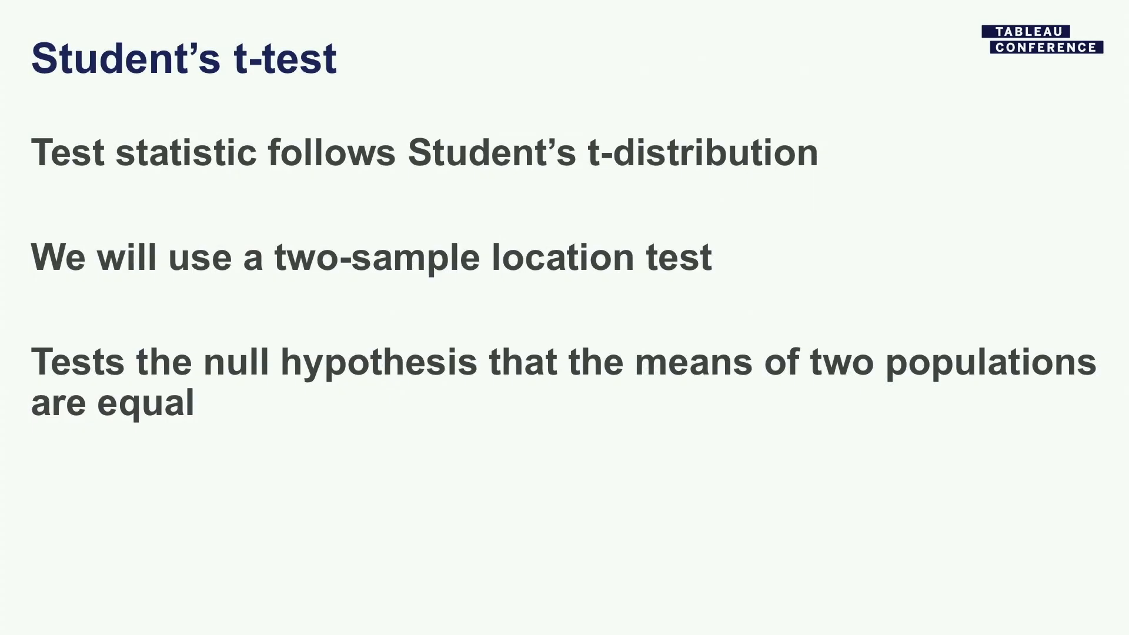
key("Left")
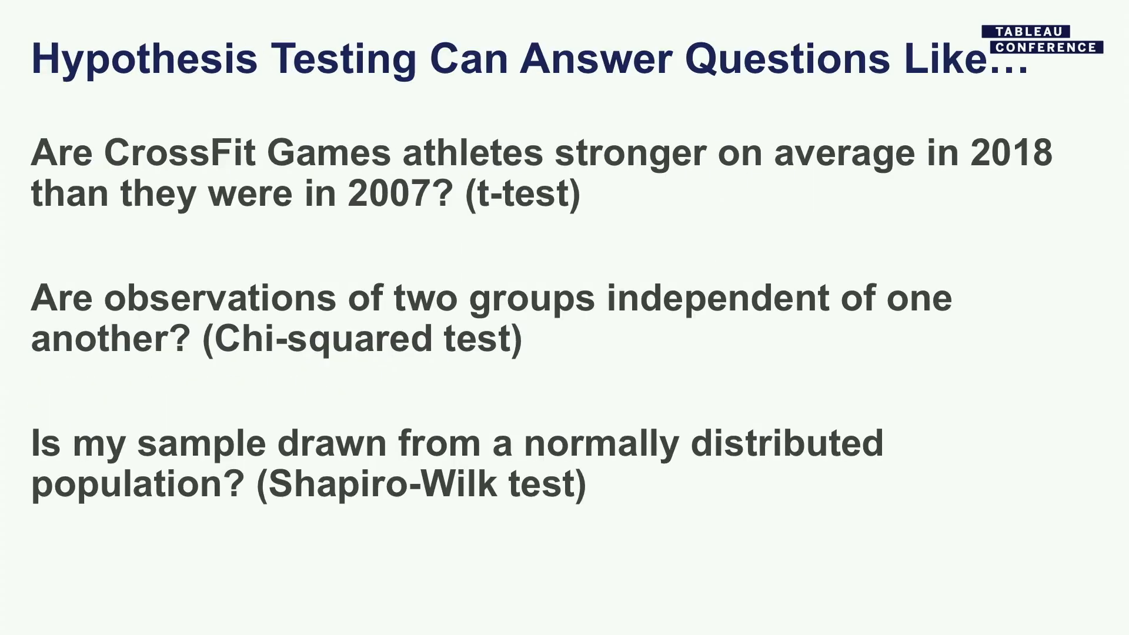
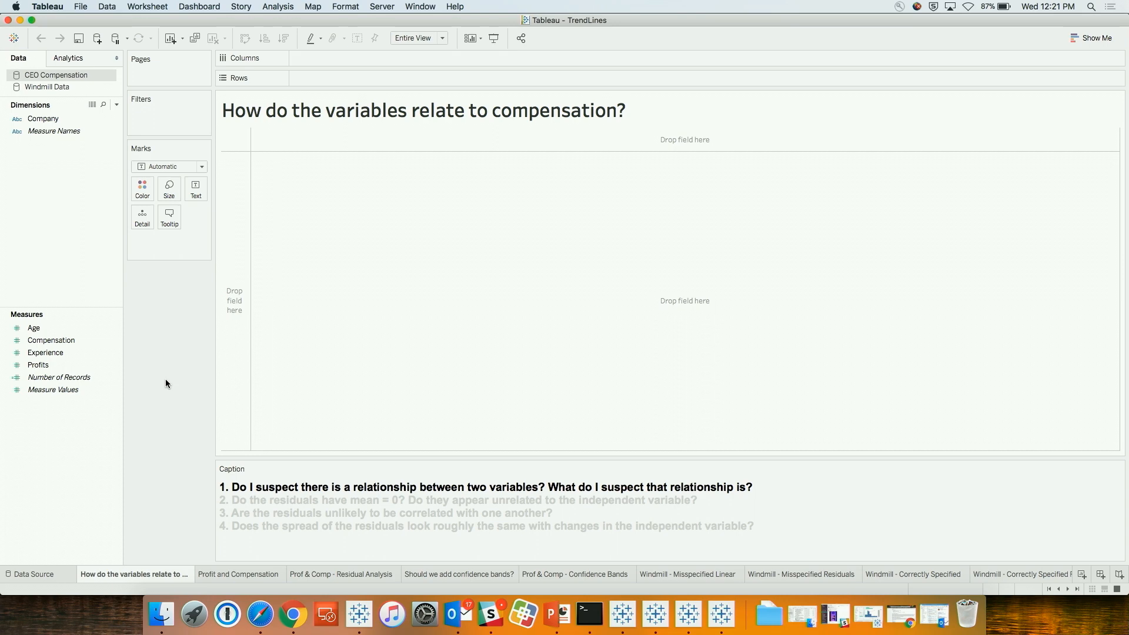
Place the Age, Experience and Profits measures together on Columns in the compensation relationship sheet.
left_click(33, 329)
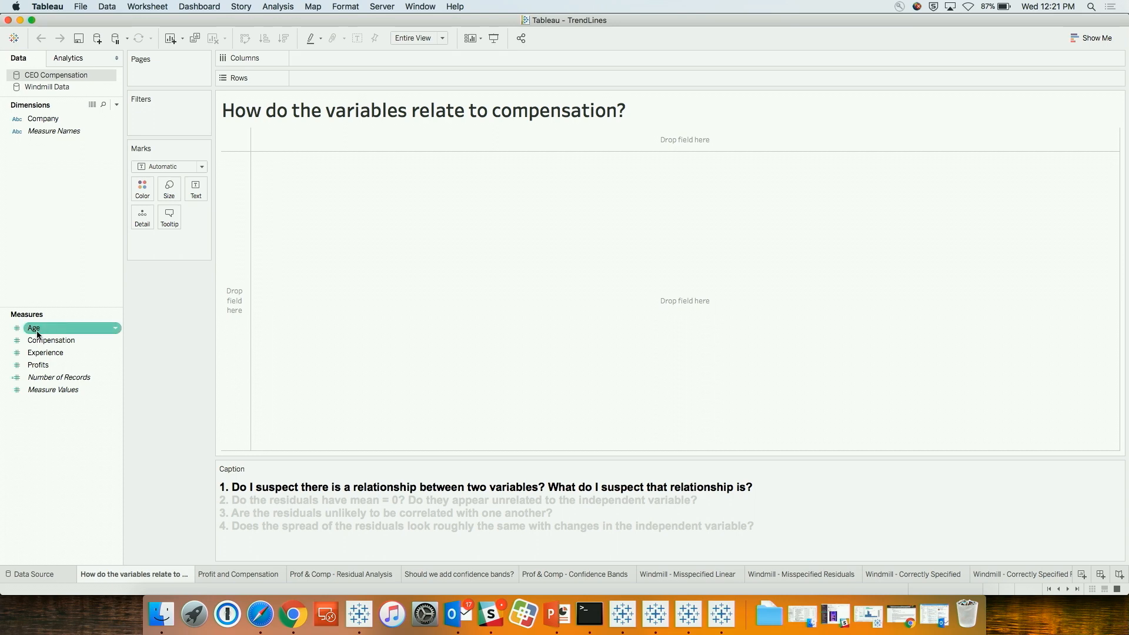
left_click(68, 355, "super")
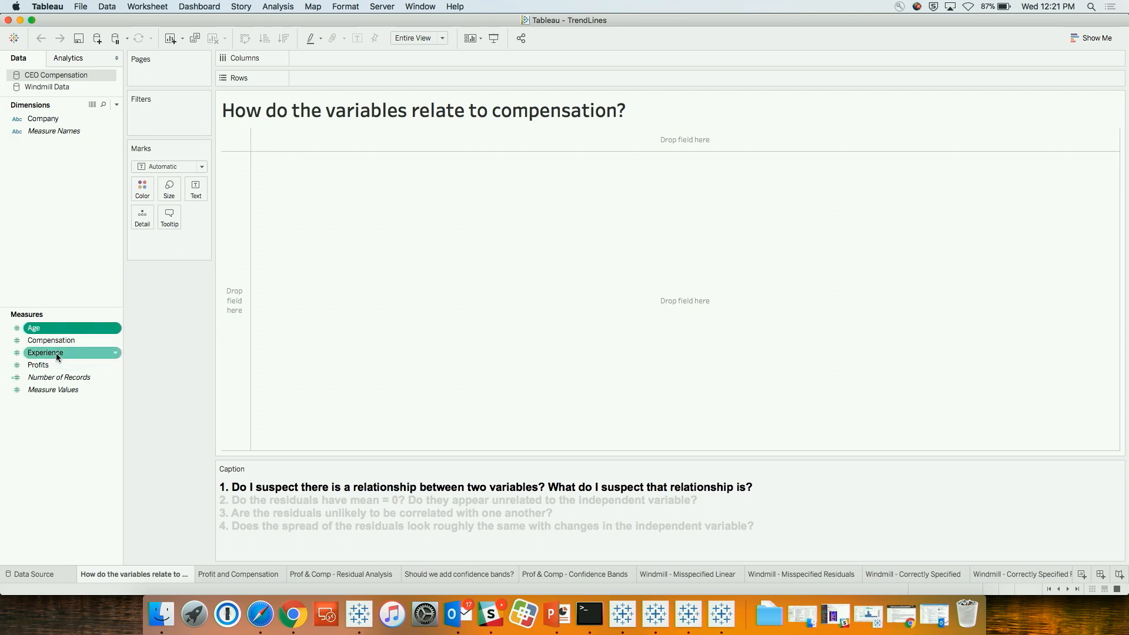
left_click(55, 353)
left_click(55, 329)
left_click(47, 353, "super")
left_click(45, 365, "super")
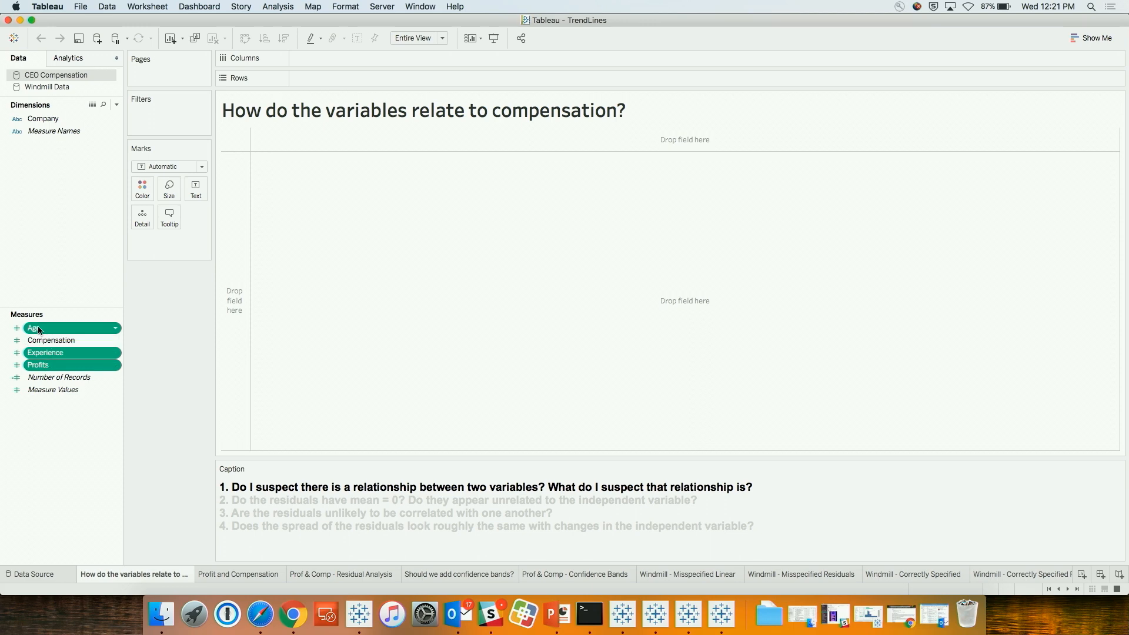
left_click_drag(38, 329, 308, 59)
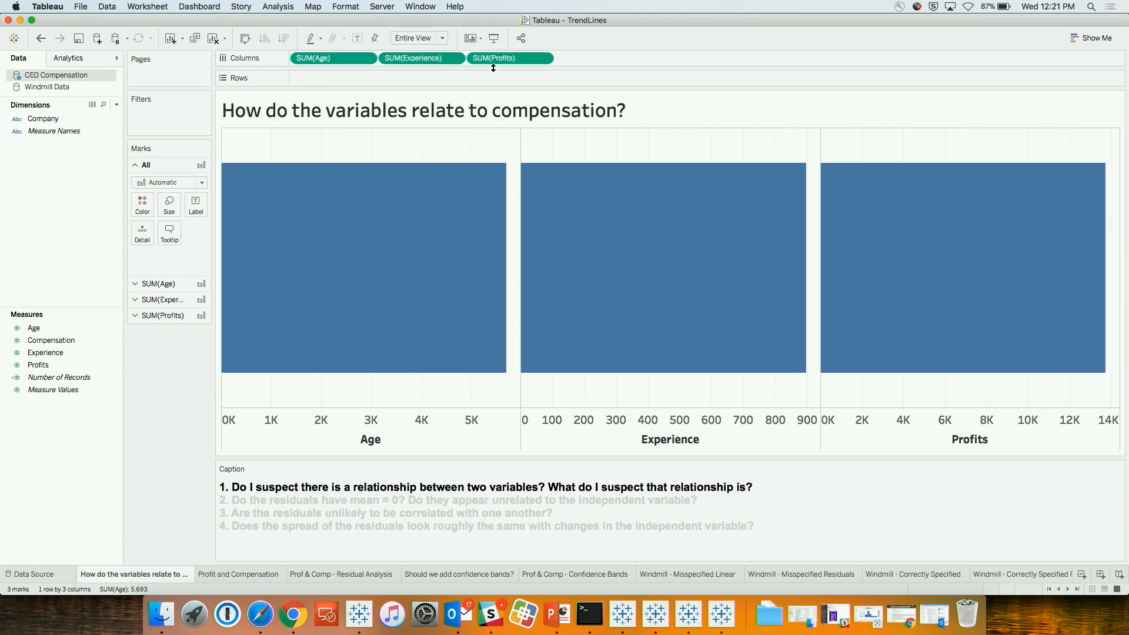
Place Compensation on Rows and add Company to the Detail mark to build scatter plots per company.
left_click(51, 344)
left_click_drag(50, 348, 348, 79)
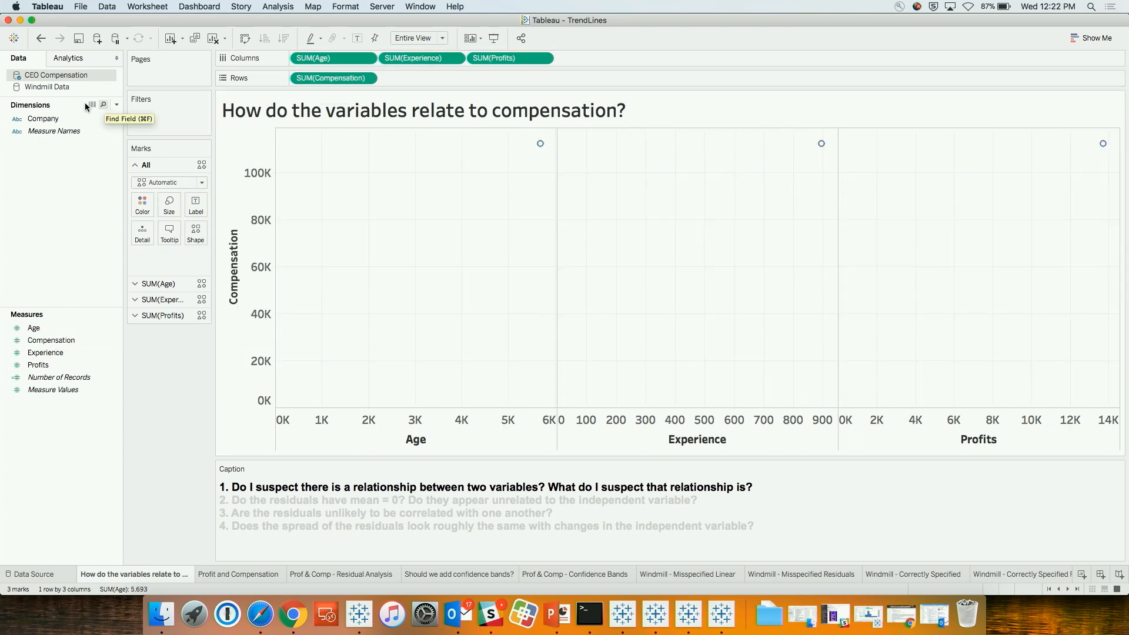
left_click_drag(55, 117, 145, 231)
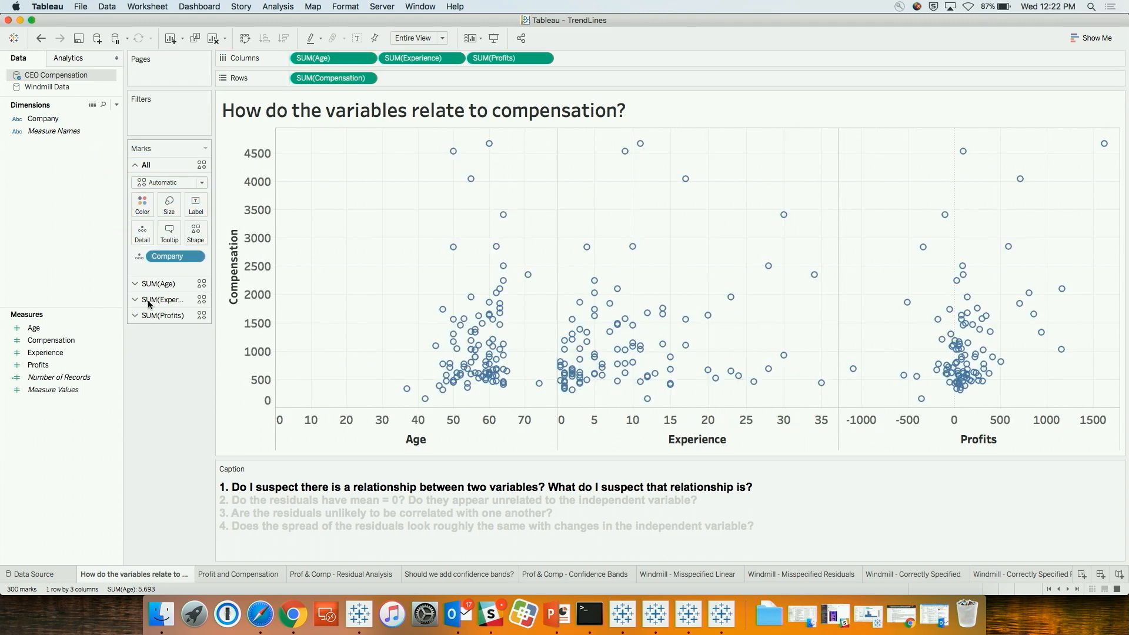
Add linear trend lines to the Age, Experience and Profits scatter plots.
left_click(71, 60)
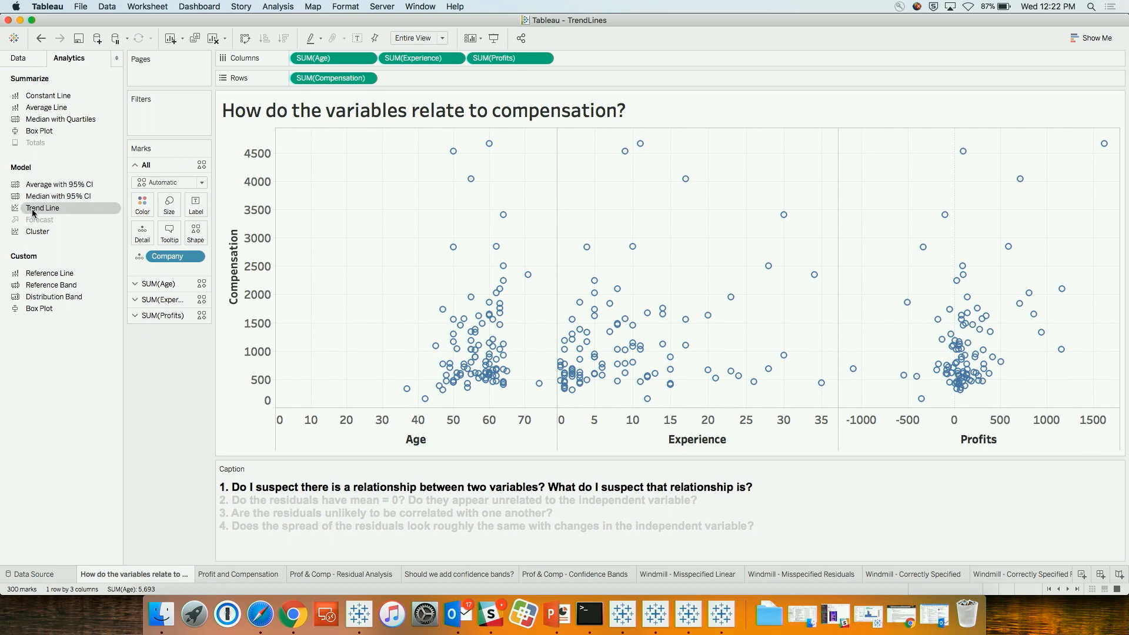
left_click_drag(33, 213, 337, 157)
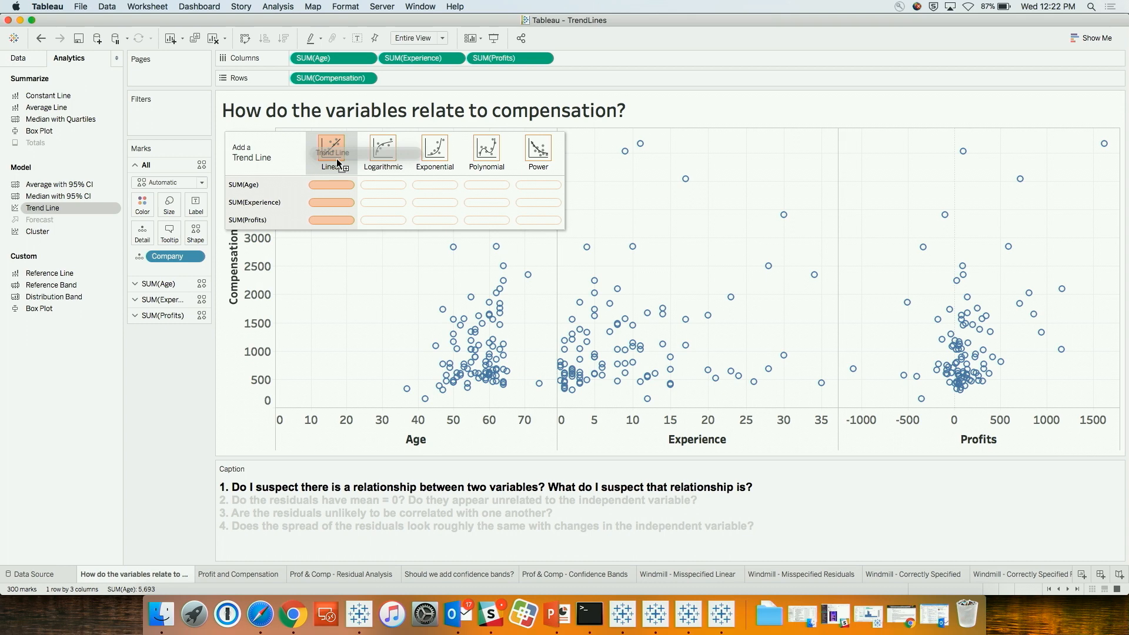
left_click_drag(337, 157, 336, 159)
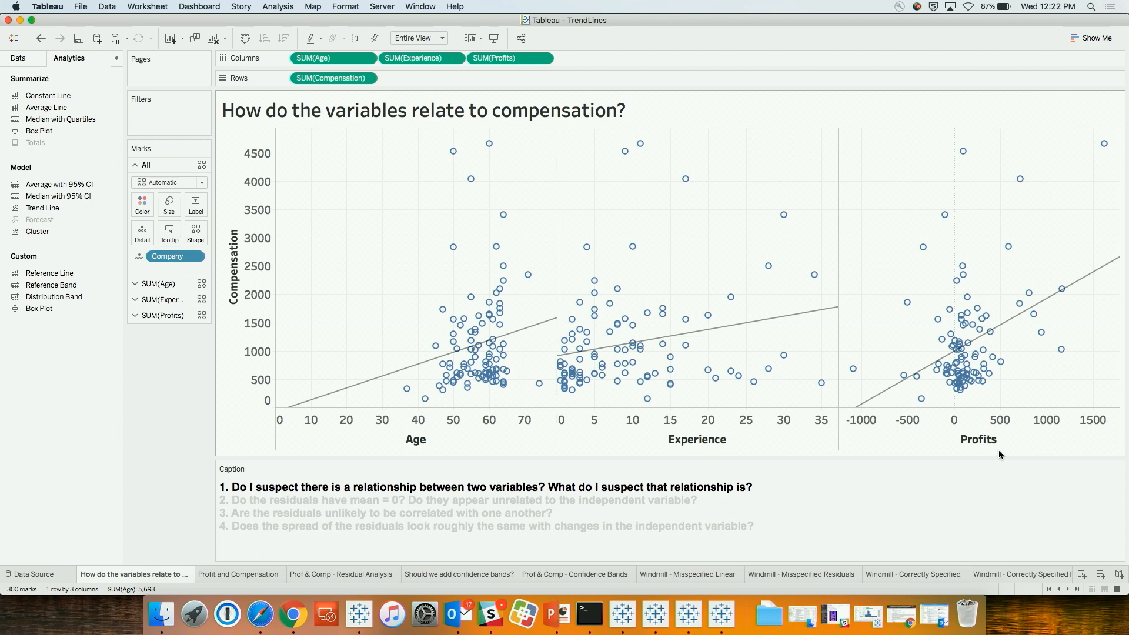
Inspect the trend line statistics for Age, Experience and Profits, and open the Profit and Compensation sheet.
mouse_move(380, 382)
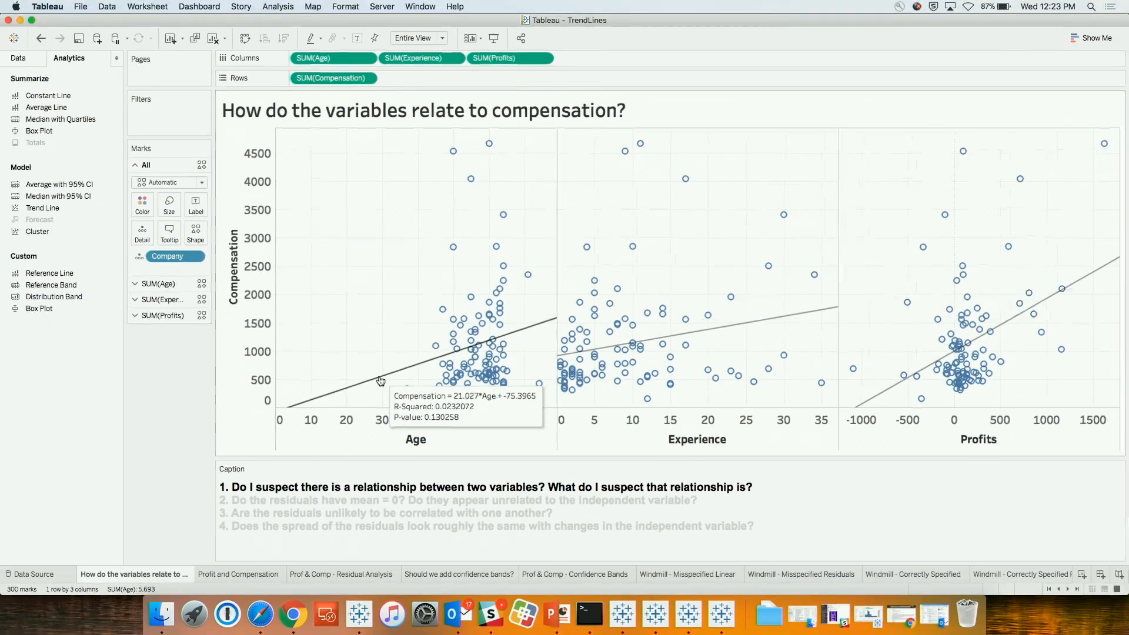
mouse_move(834, 307)
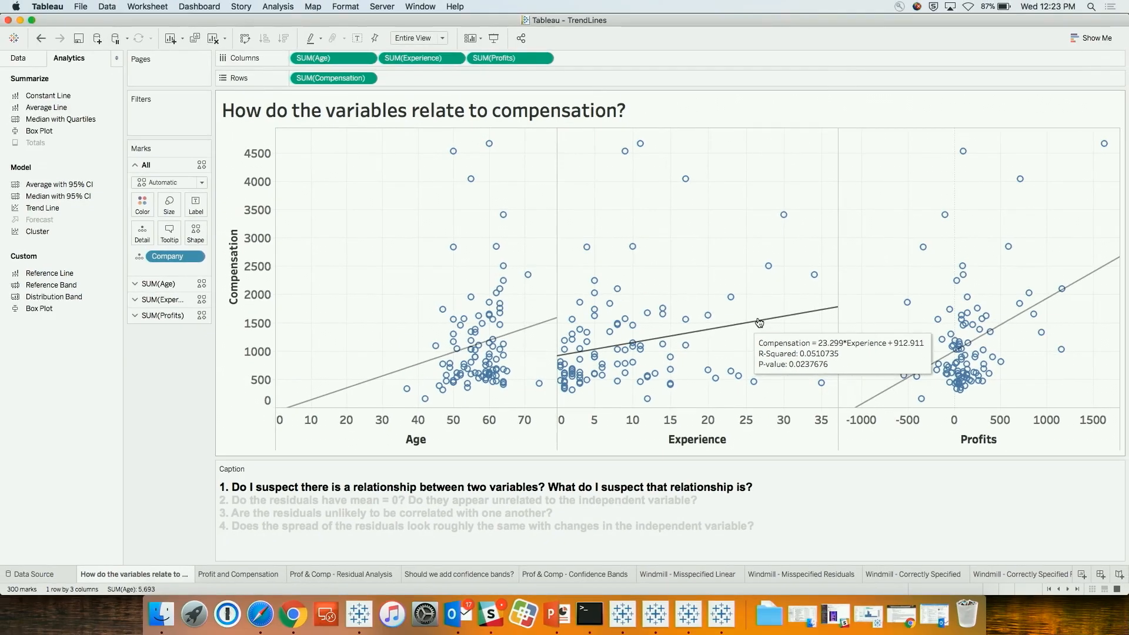
mouse_move(1008, 324)
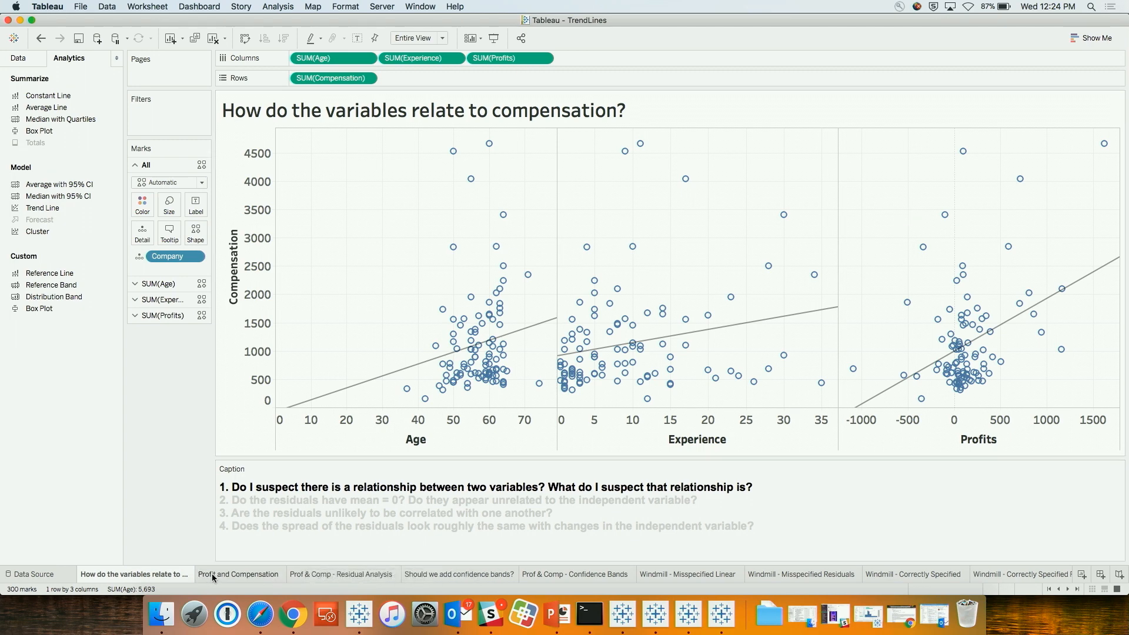
mouse_move(212, 573)
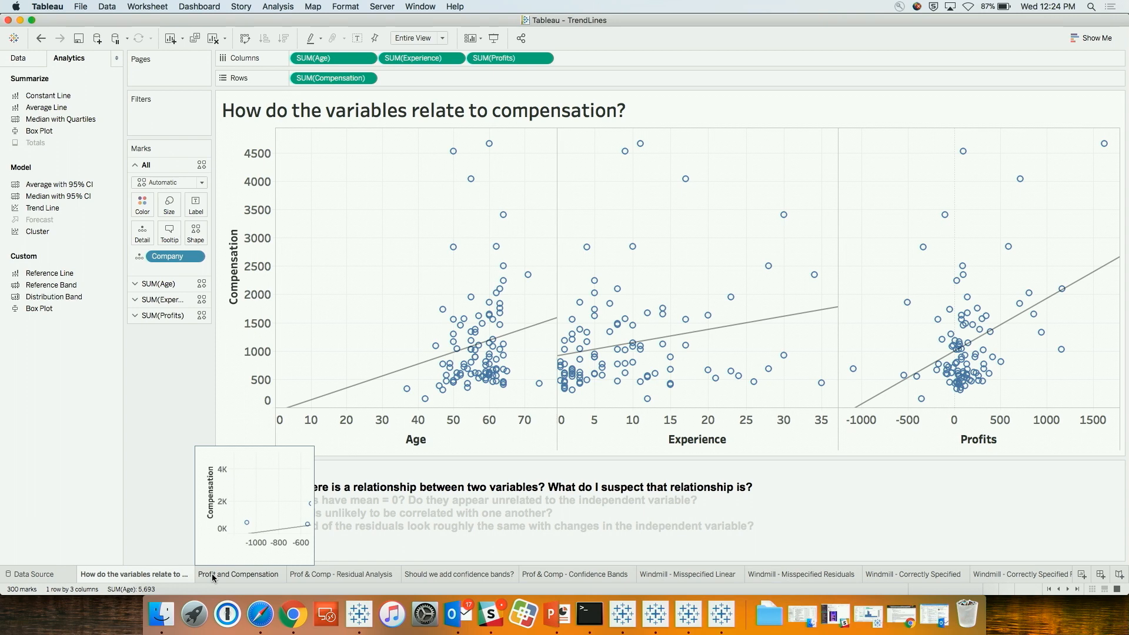
left_click(212, 573)
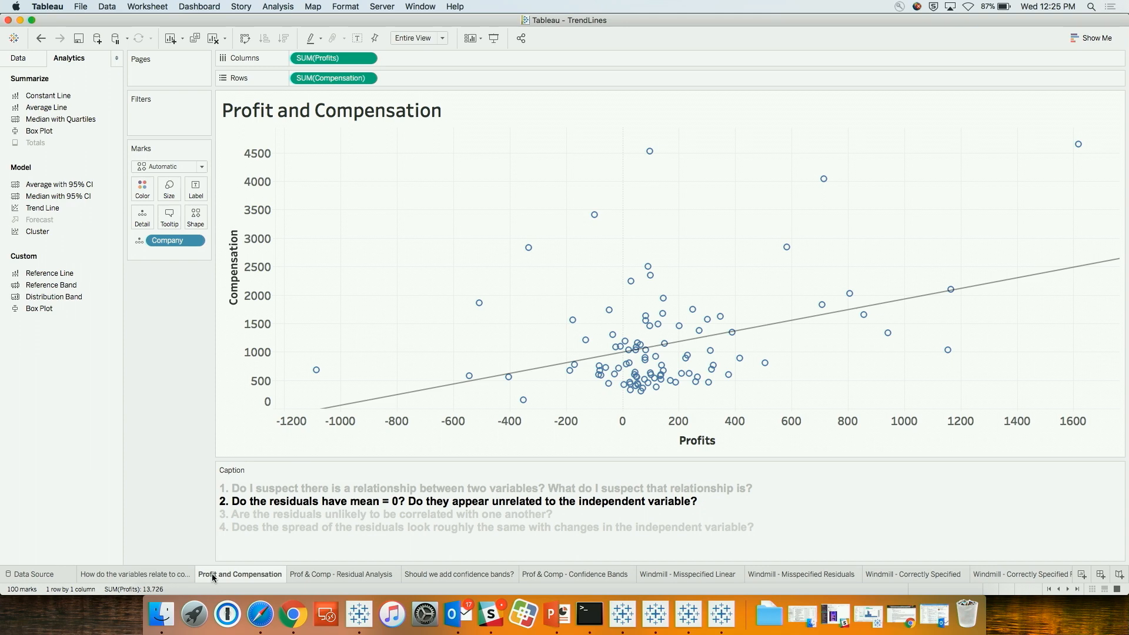
Create a calculated field from Profits, name it Fitted Values, and enlarge its formula text.
left_click(29, 59)
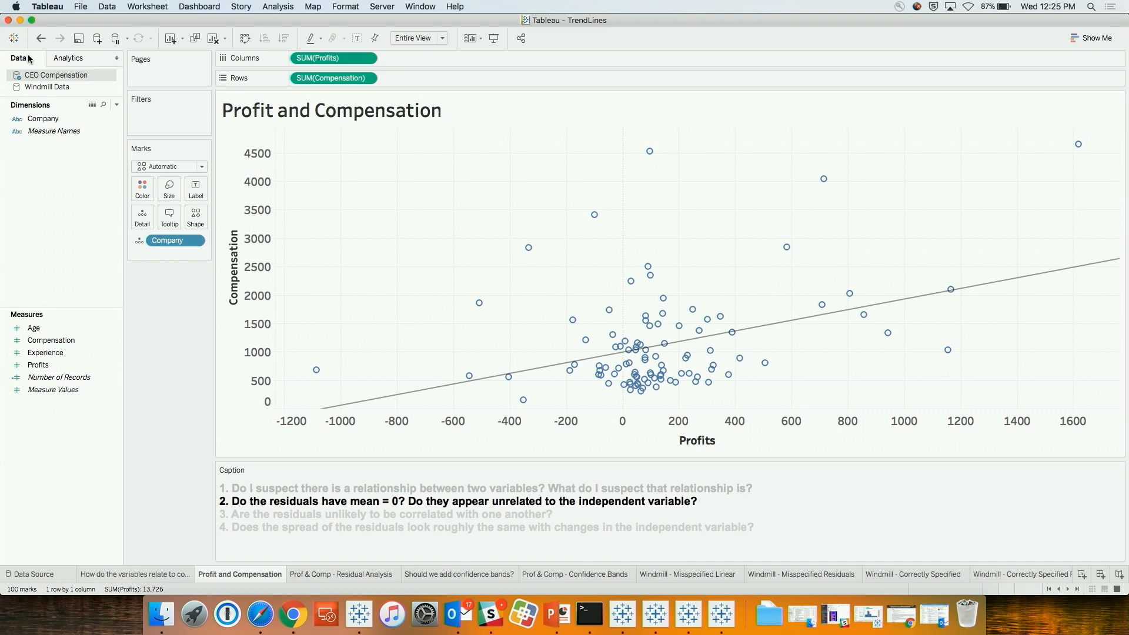
right_click(48, 368)
mouse_move(149, 445)
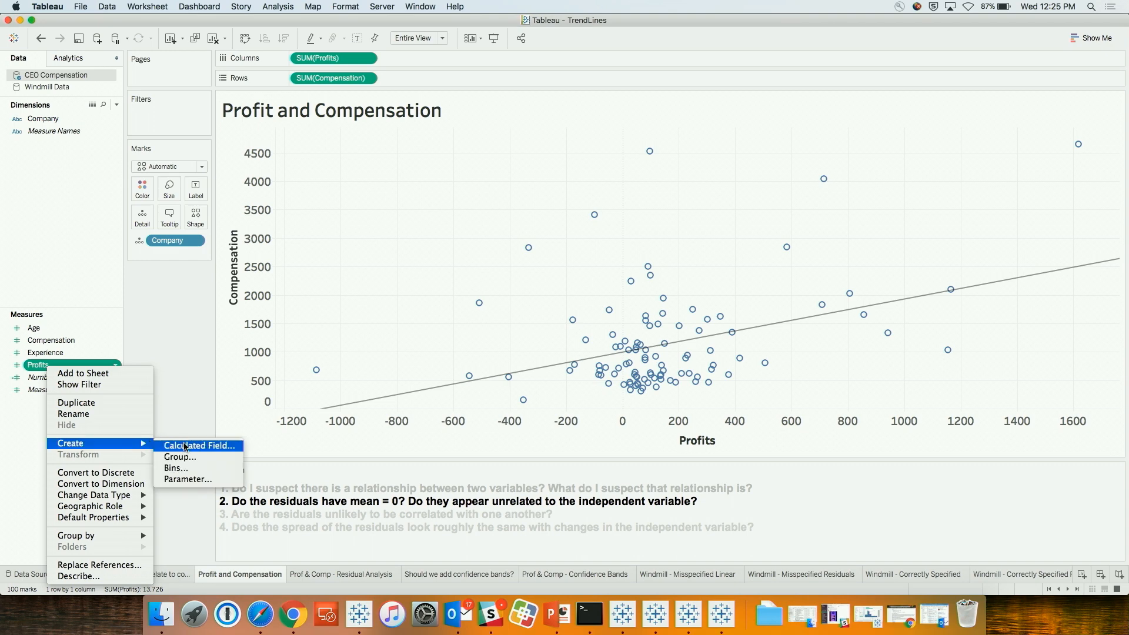
left_click(185, 446)
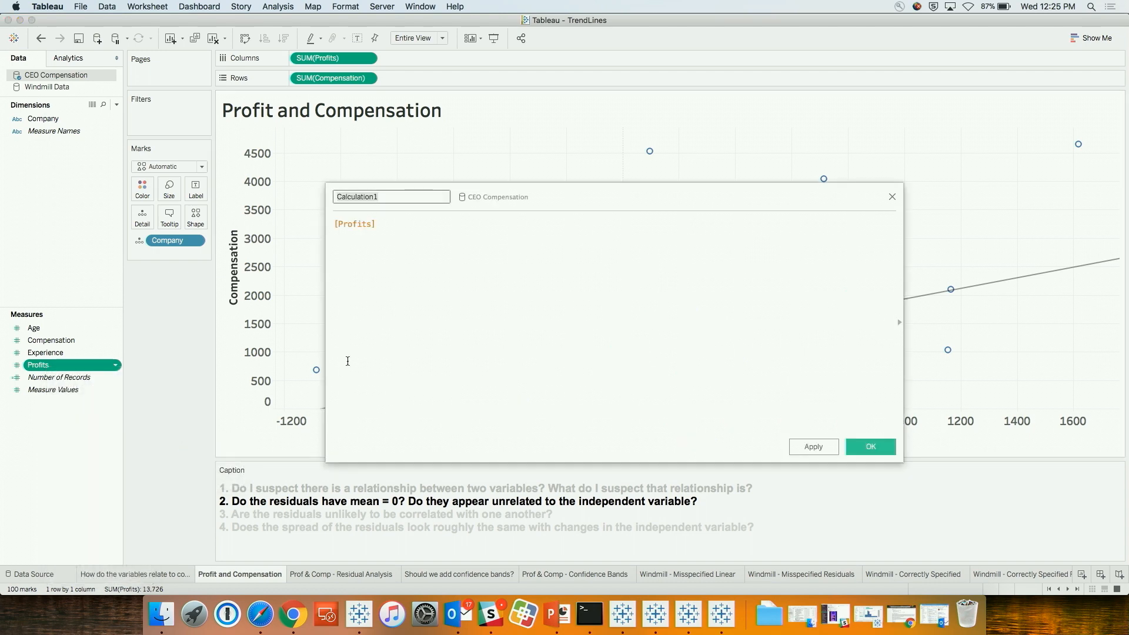
type("Fitted Values")
left_click(398, 354)
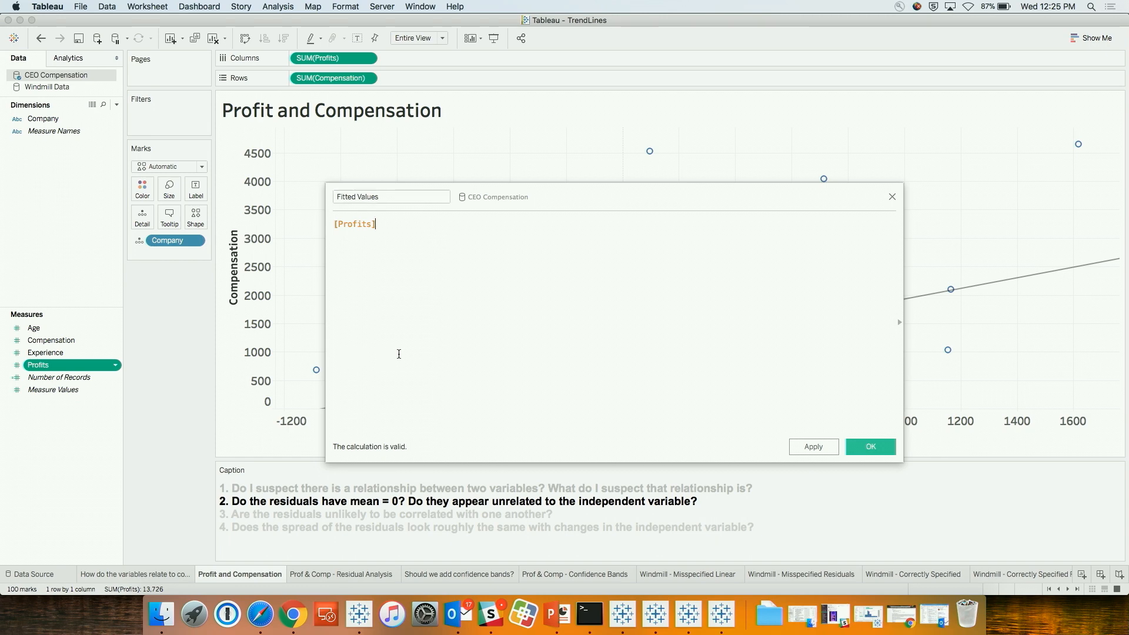
scroll(399, 354, "up", 2, "super")
scroll(399, 354, "up", 5, "super")
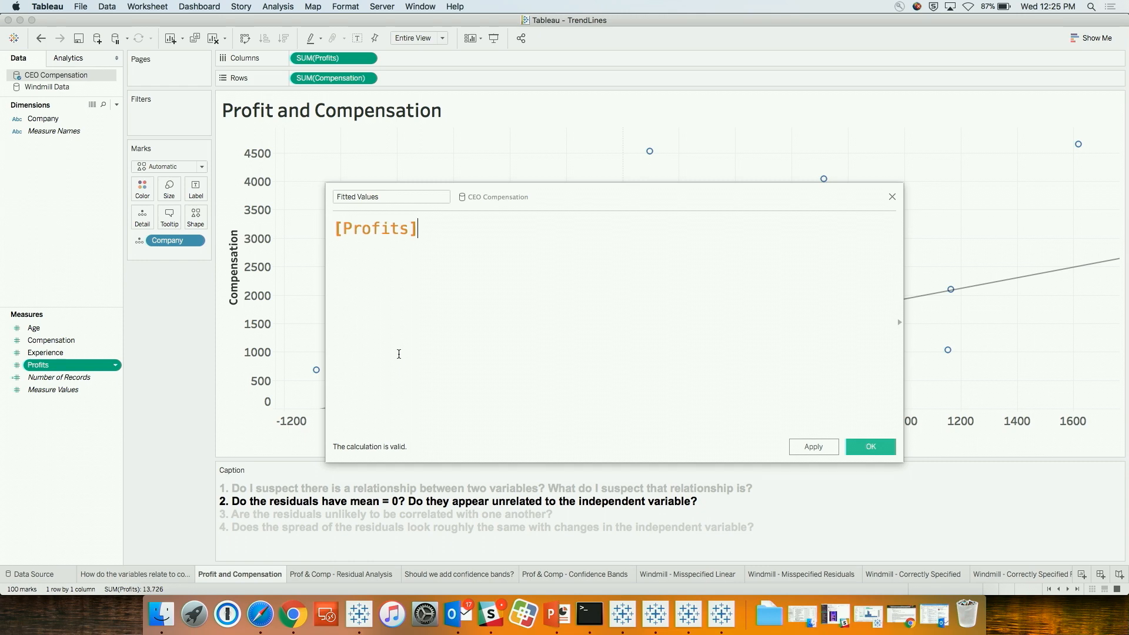
scroll(398, 354, "up", 1, "super")
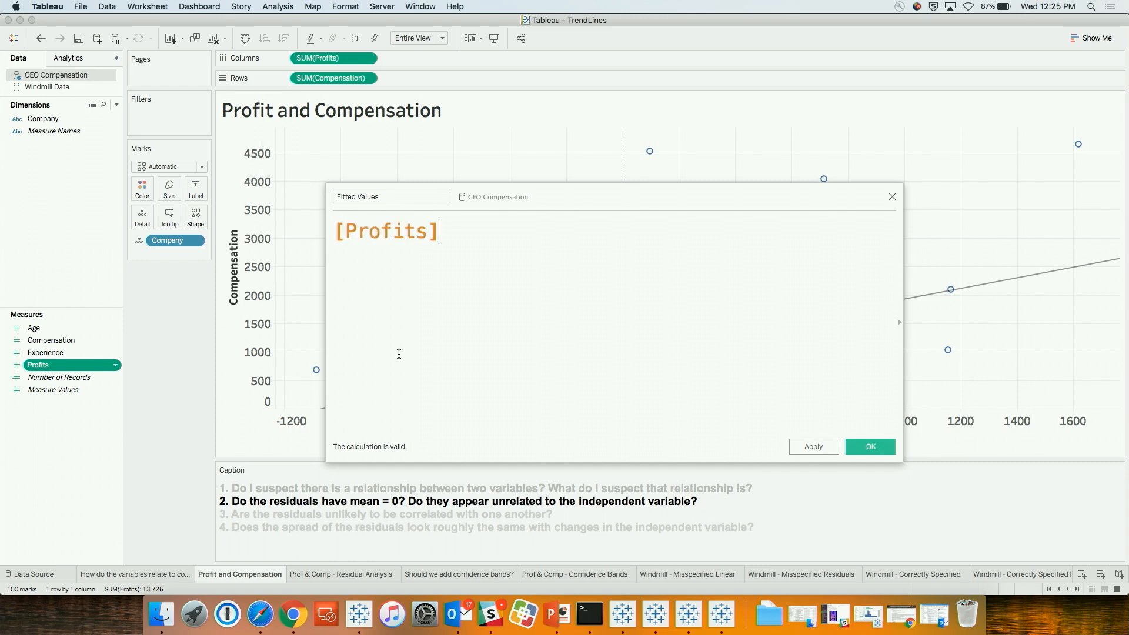
Complete the Fitted Values formula from the trend line equation as 0.933774*[Profits]+993.5 and save the field.
mouse_move(975, 290)
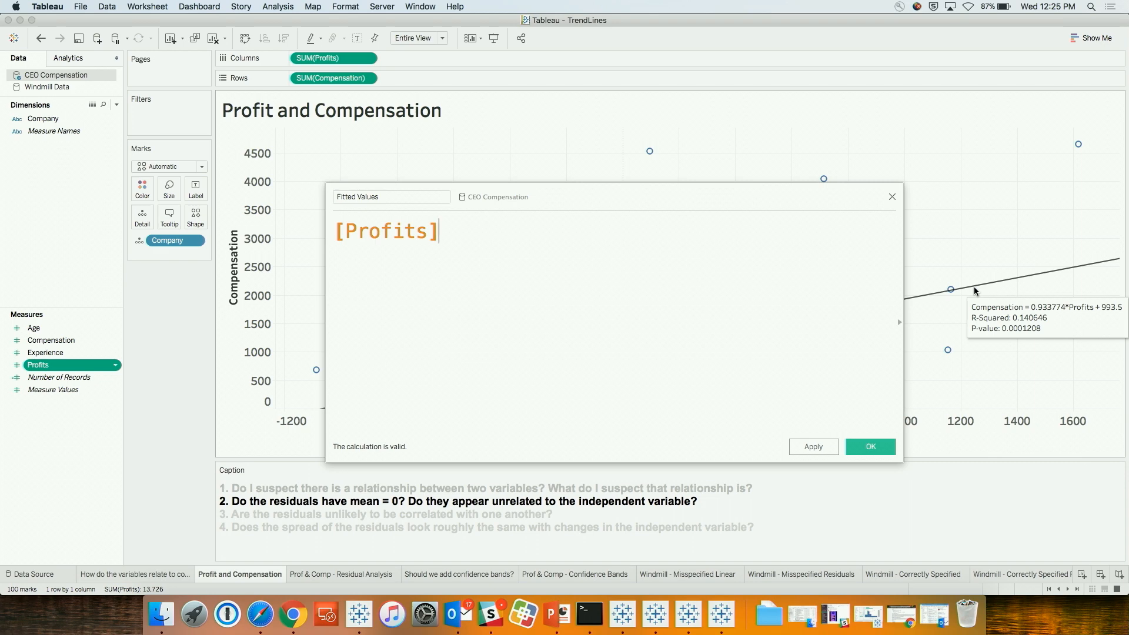
key("super+Left")
type("0.")
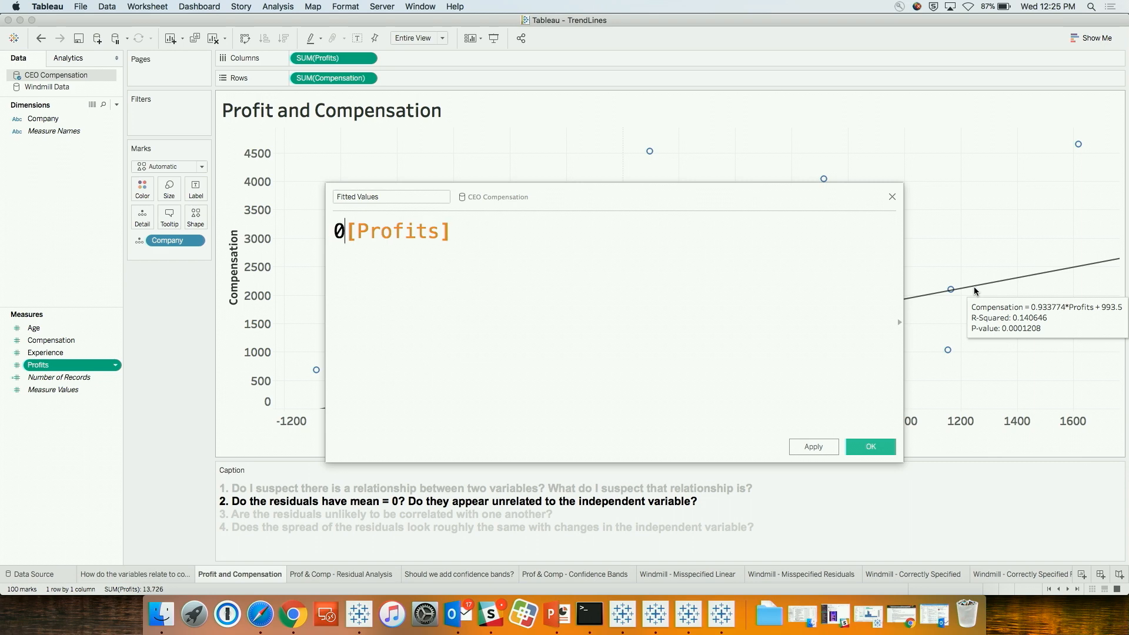
type("93377")
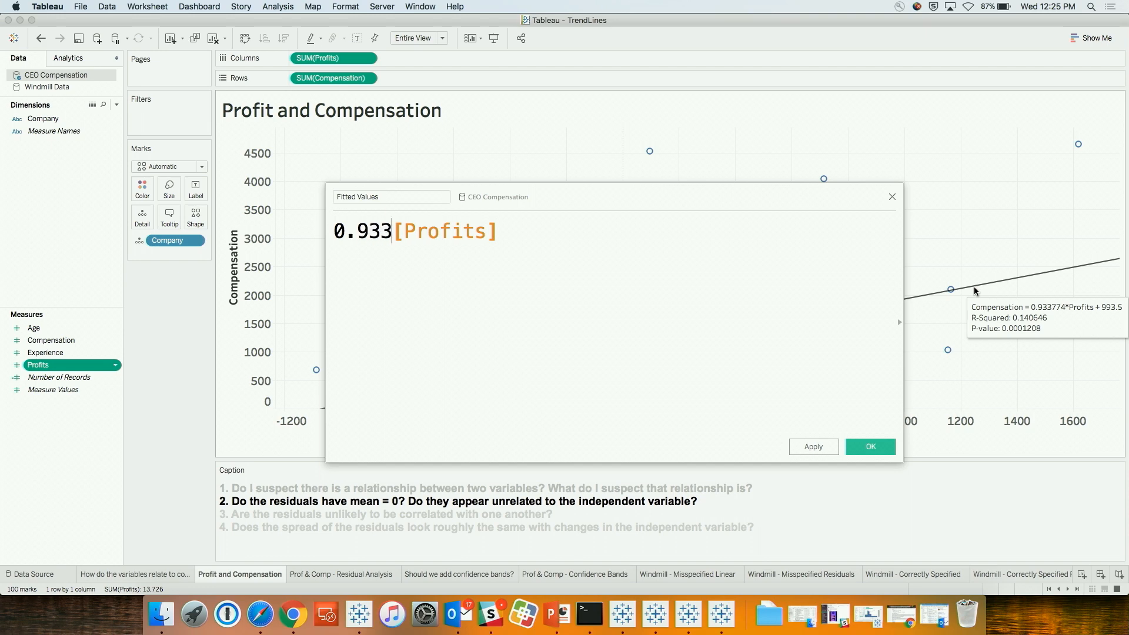
type("4*")
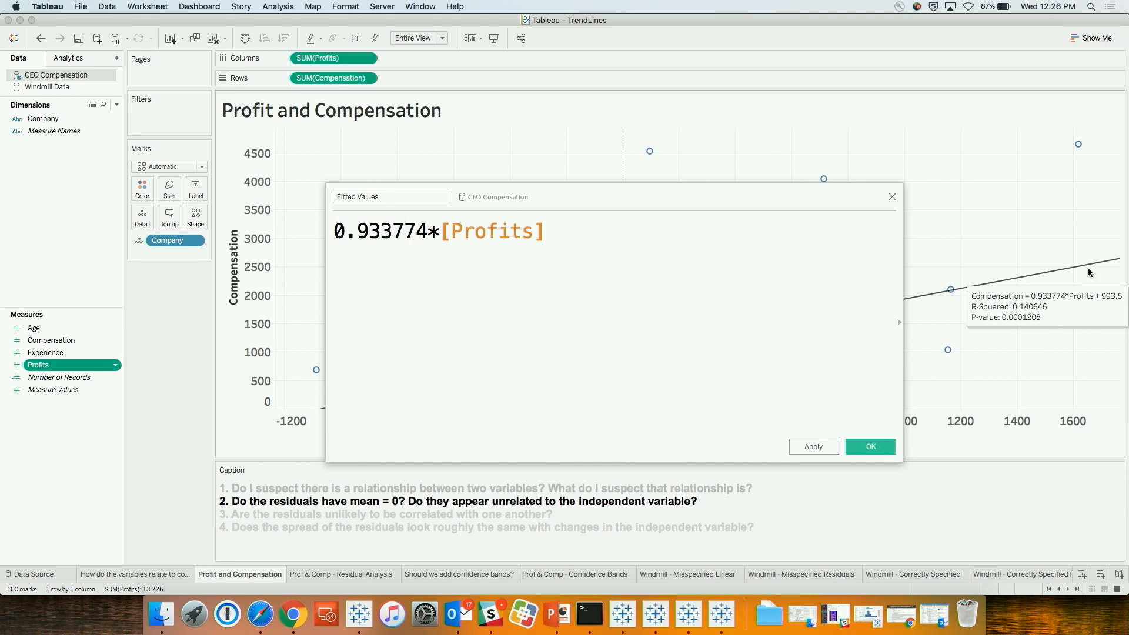
left_click(751, 263)
type("+")
mouse_move(1056, 272)
type("9")
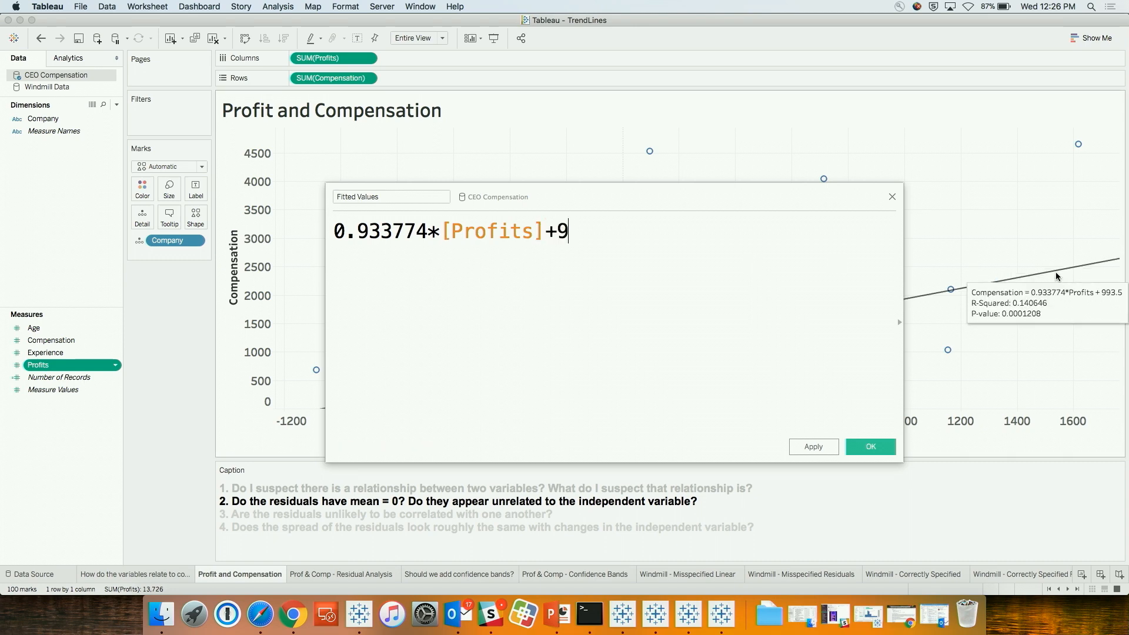
type("93.5")
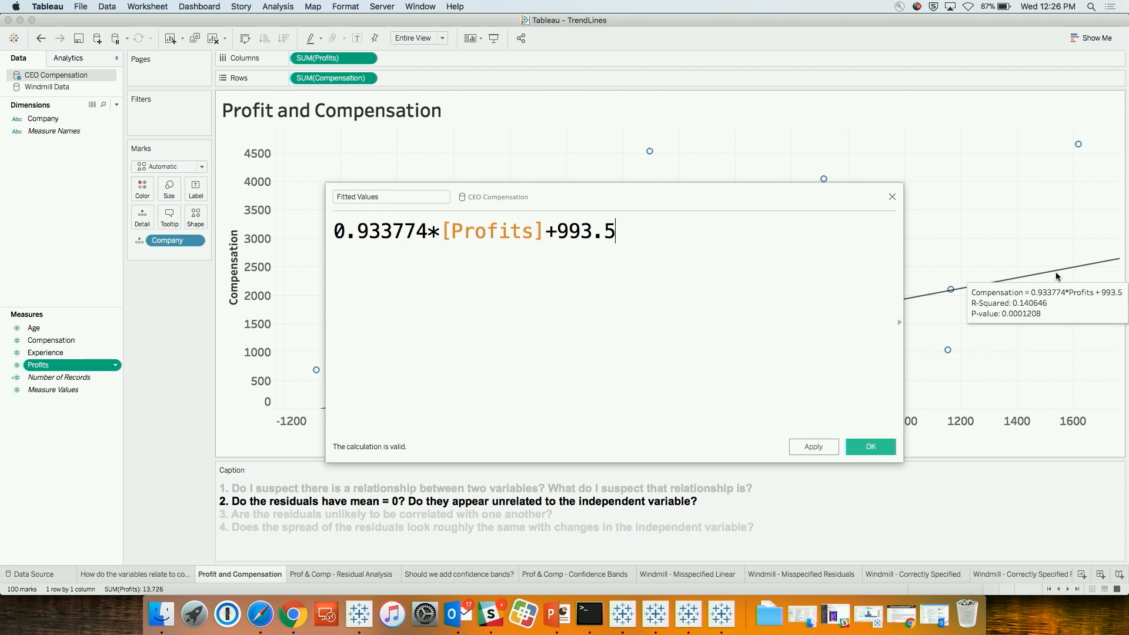
left_click(871, 447)
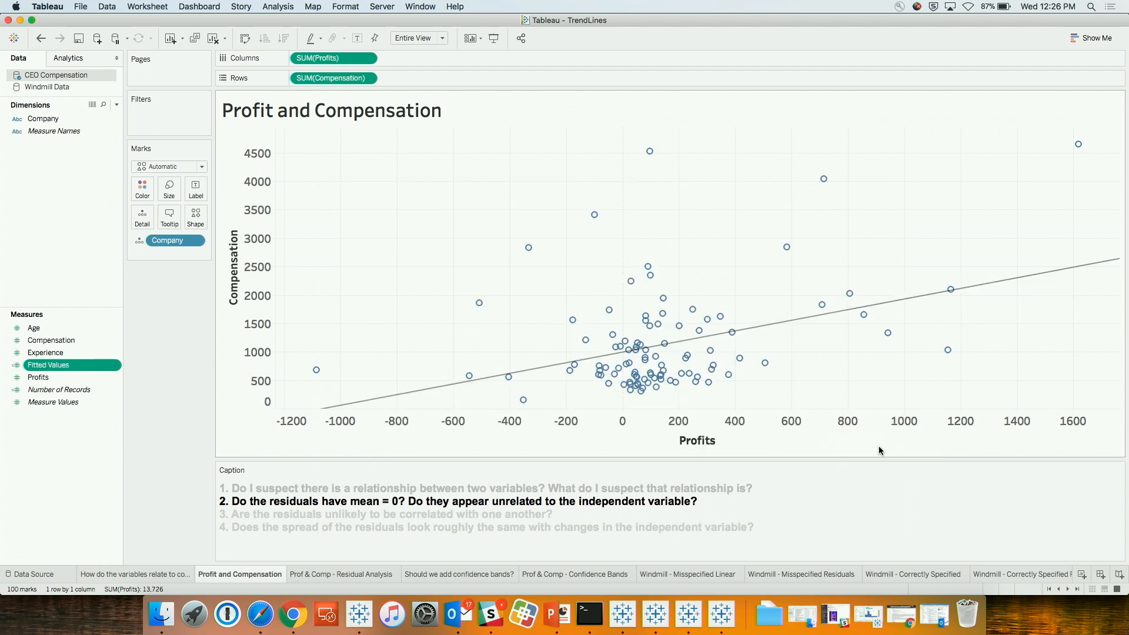
Create a calculated field from Compensation named Residuals, enlarge its formula text, complete the formula as [Compensation] - [Fitted Values], and save it.
right_click(68, 340)
mouse_move(150, 420)
left_click(202, 421)
type("Residuals")
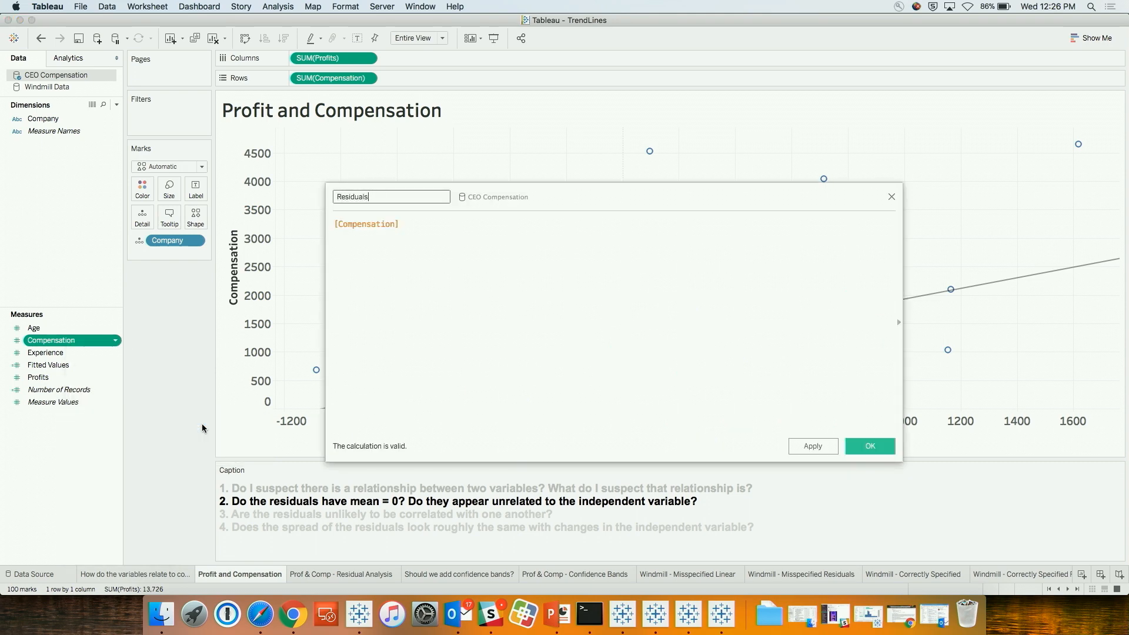
left_click(368, 408)
scroll(368, 407, "up", 6)
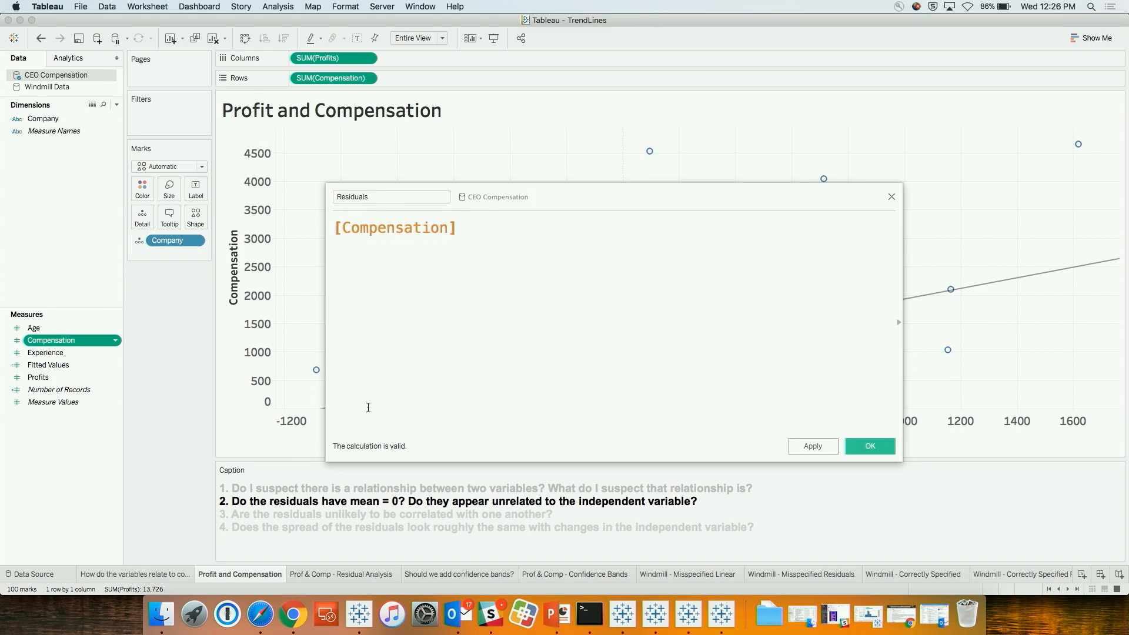
type("- fi")
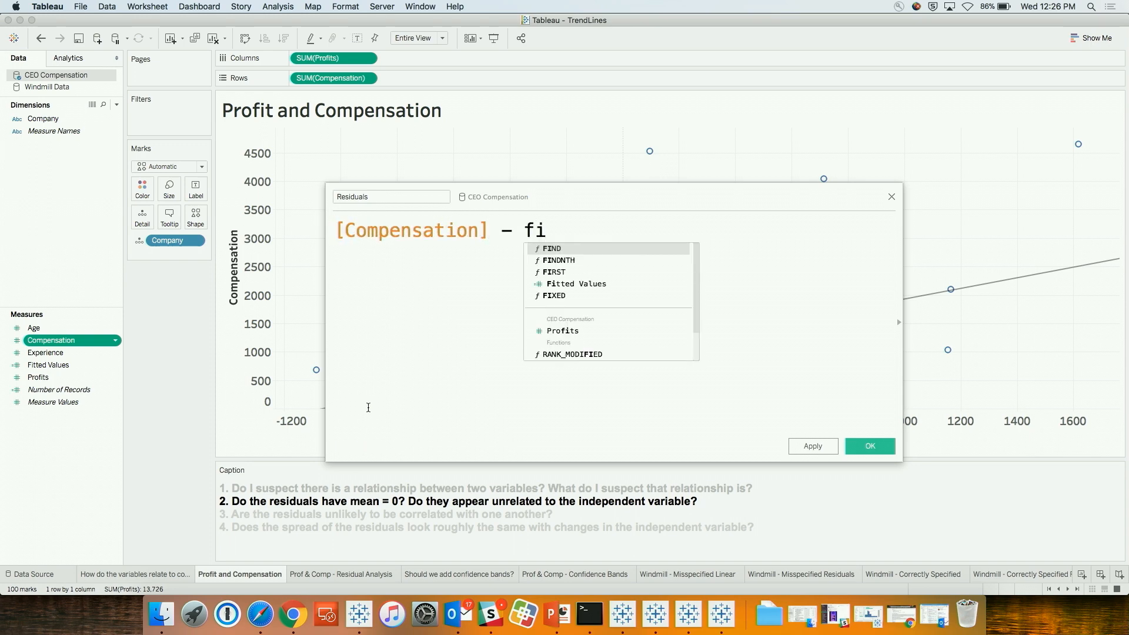
key("Down")
key("Return")
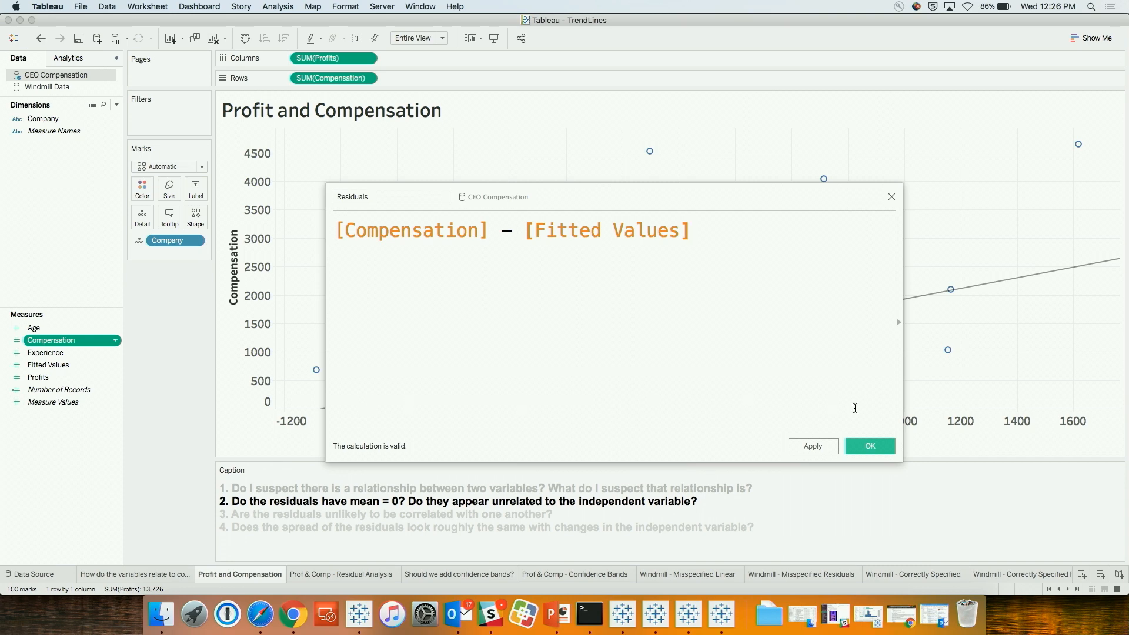
left_click(890, 445)
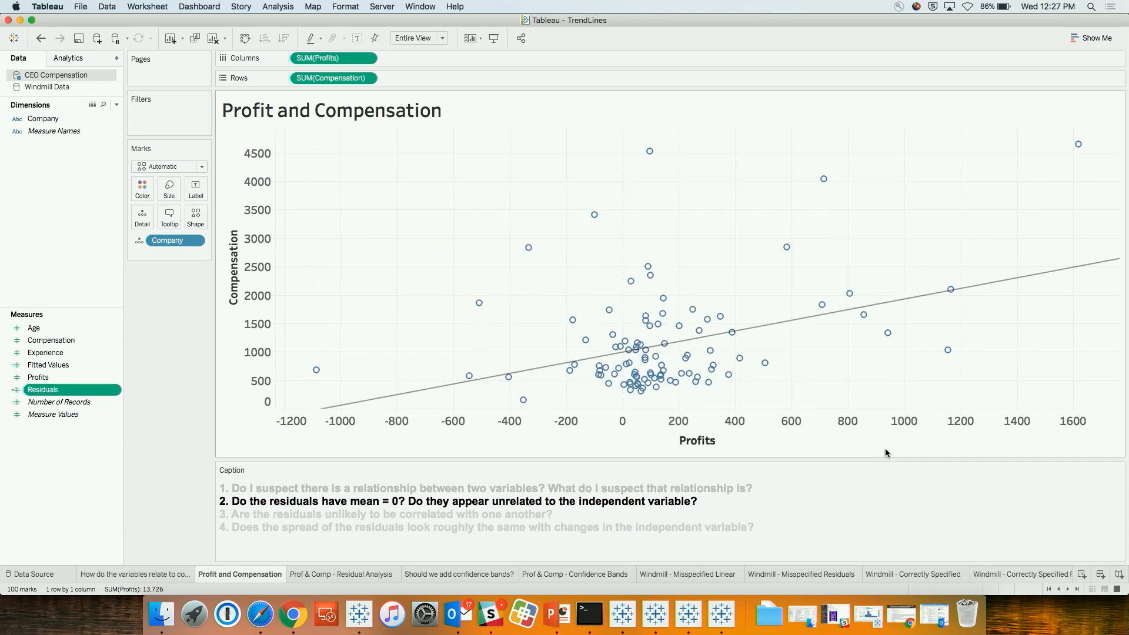
Review the trend line and its equation on the Profit and Compensation sheet.
left_click(333, 575)
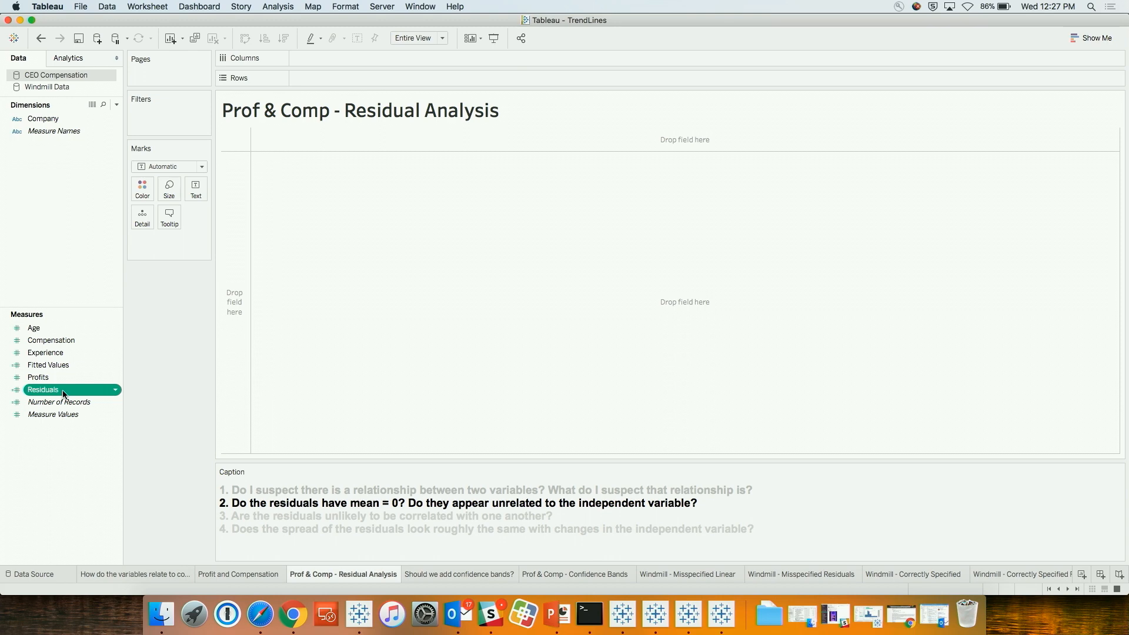
left_click(231, 574)
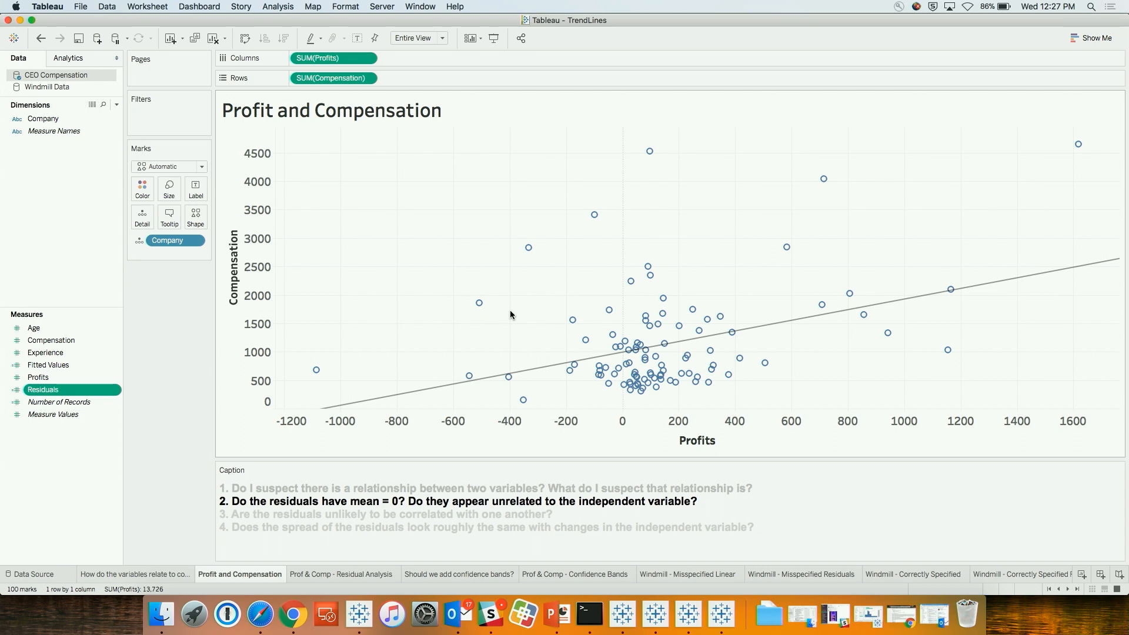
mouse_move(780, 325)
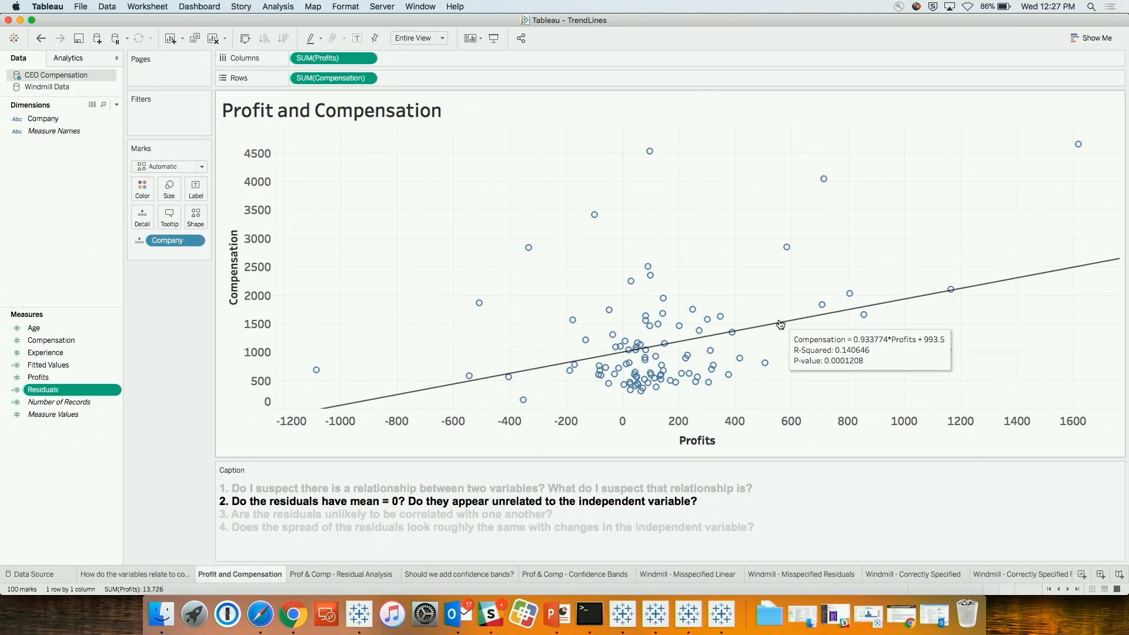
On the Prof & Comp - Residual Analysis sheet, plot Residuals against Profits by Company and add an average line for the residuals.
left_click(335, 574)
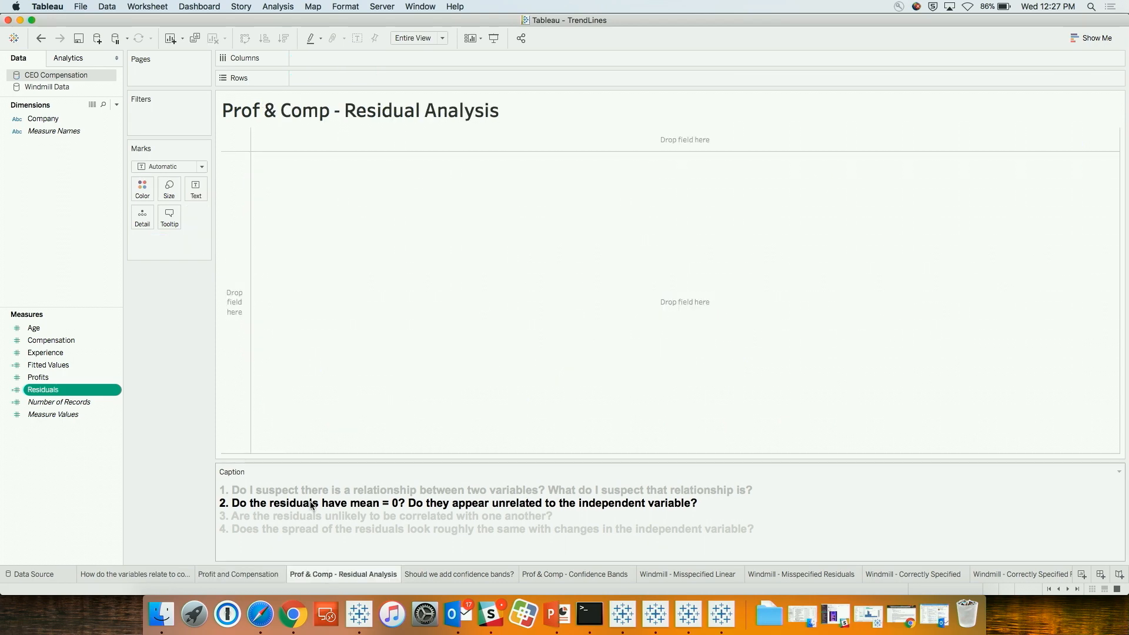
left_click_drag(60, 119, 146, 224)
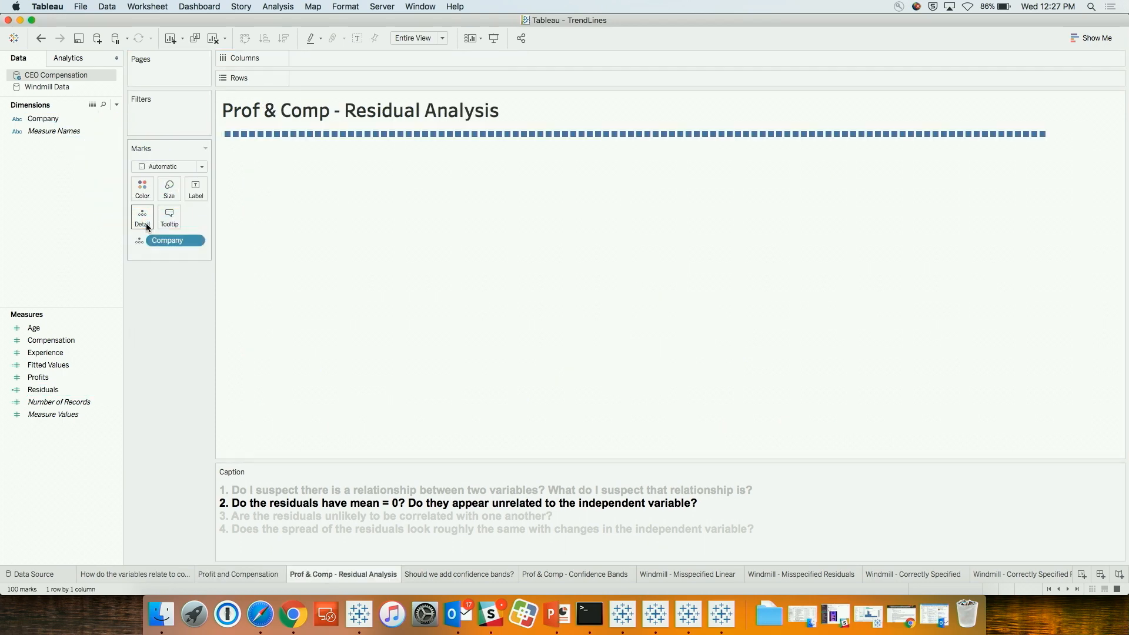
left_click_drag(42, 389, 327, 79)
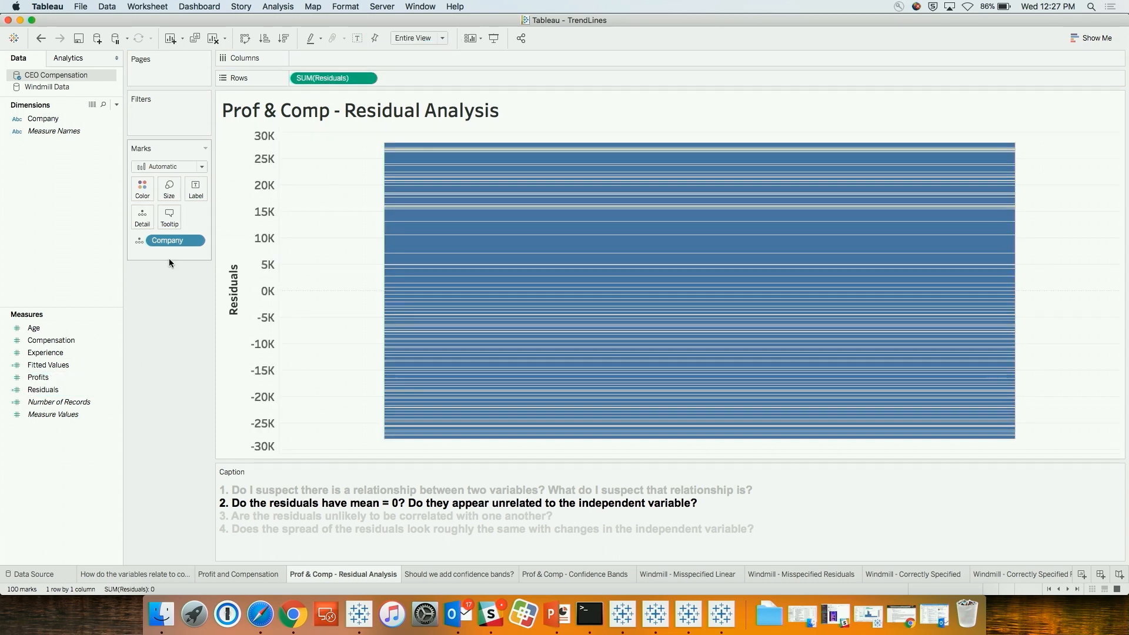
left_click(45, 377)
left_click_drag(44, 377, 309, 55)
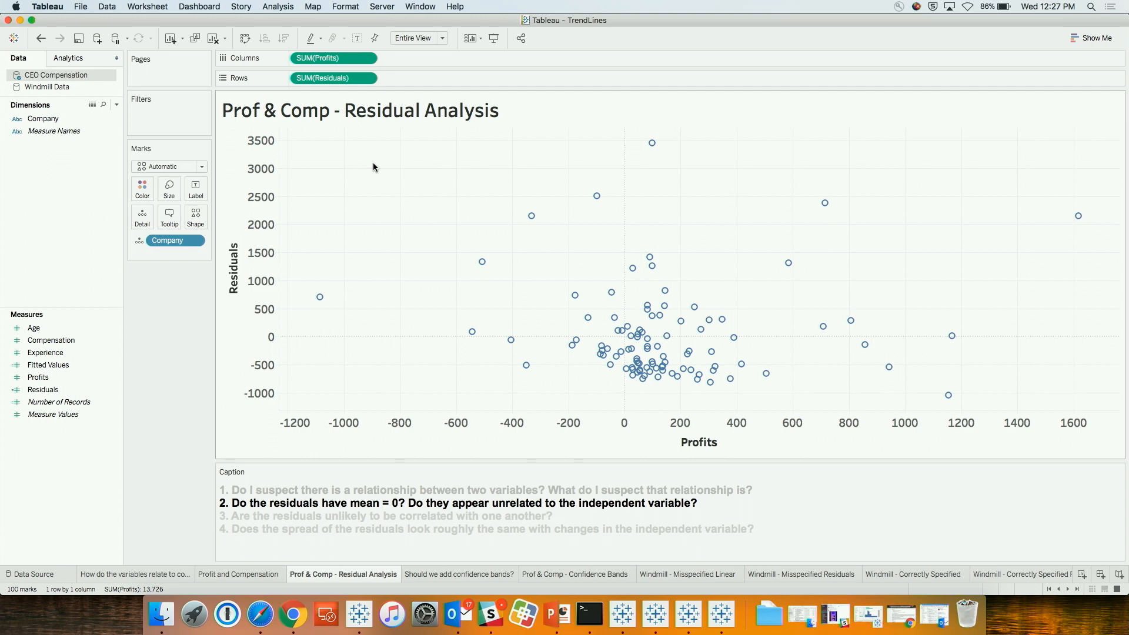
left_click(77, 61)
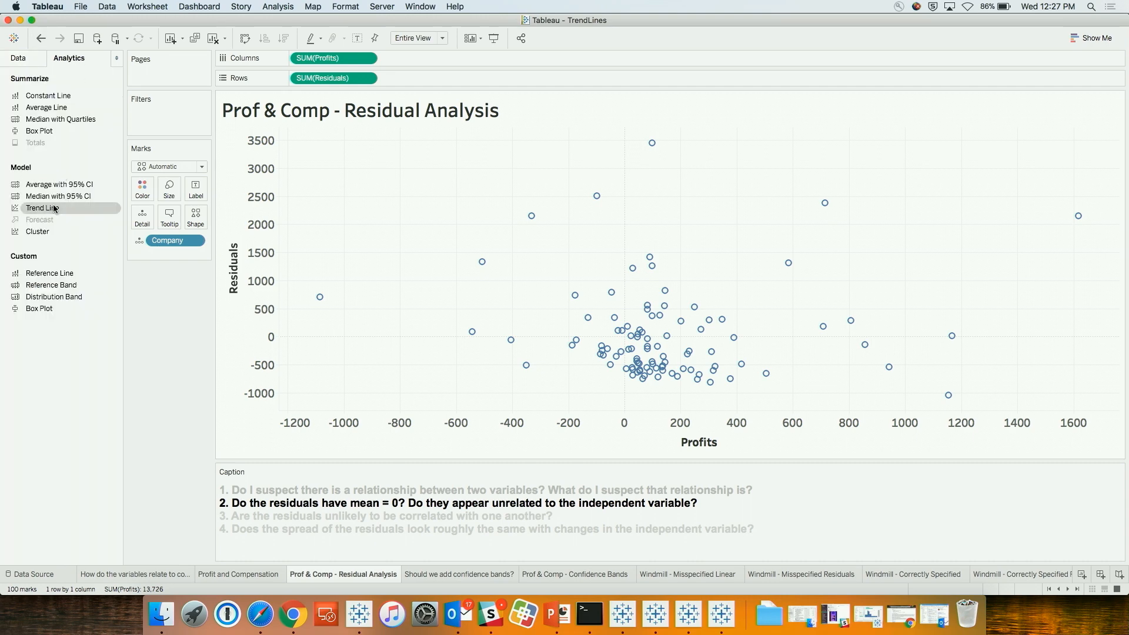
left_click_drag(44, 107, 319, 207)
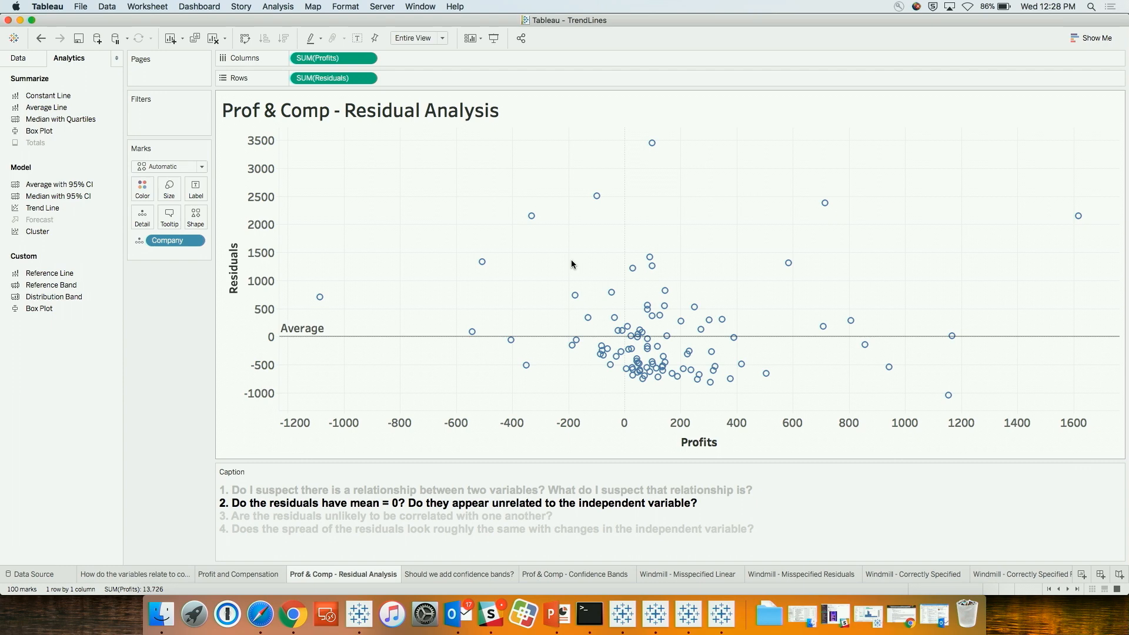
On the "Should we add confidence bands?" sheet, plot Residuals against Profits with Company as the level of detail.
left_click(431, 574)
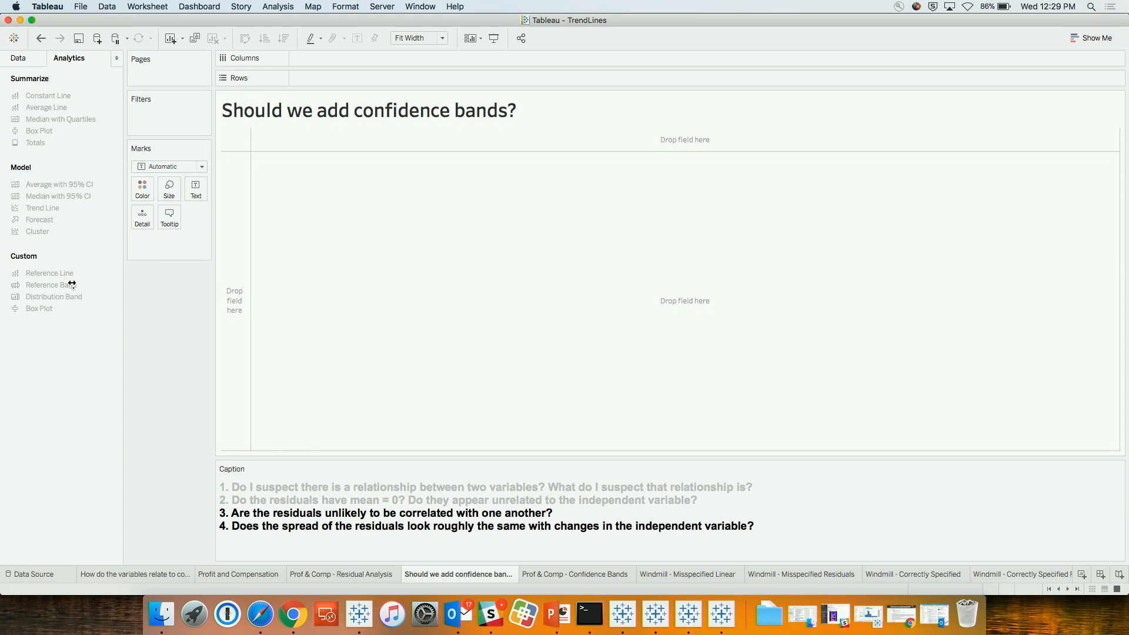
left_click(24, 58)
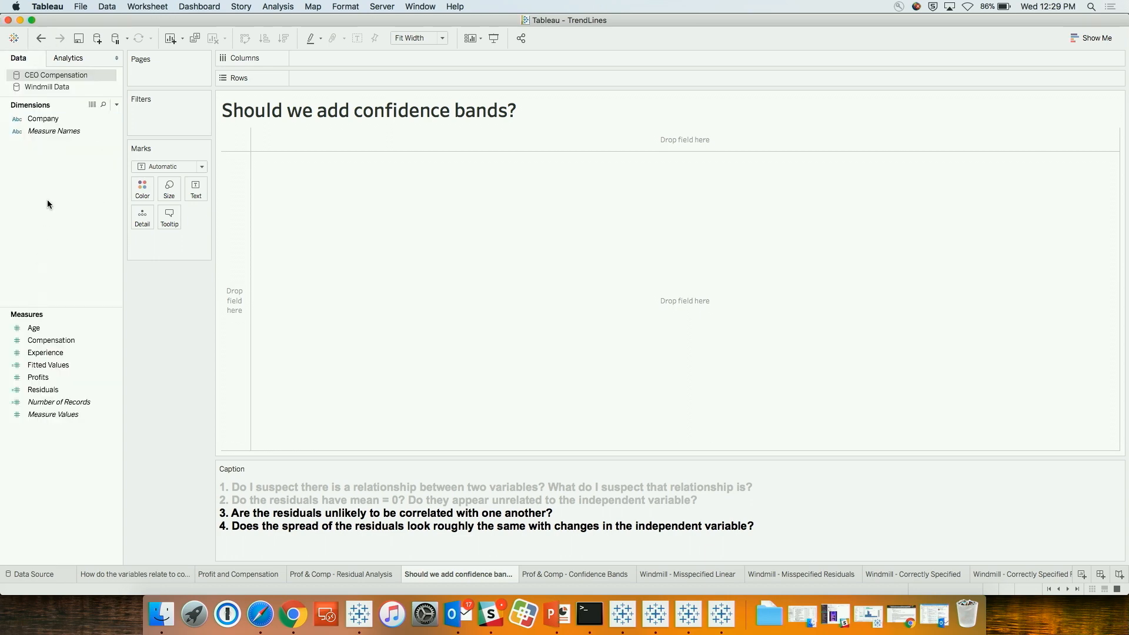
left_click_drag(51, 117, 140, 224)
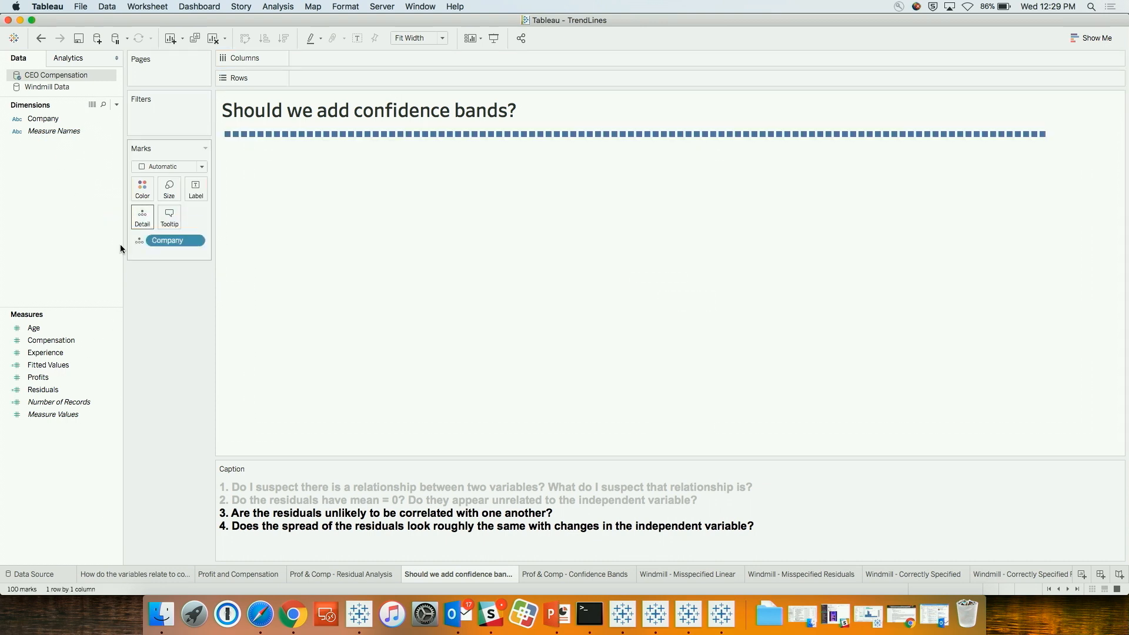
mouse_move(42, 389)
left_mouse_down()
mouse_move(302, 77)
mouse_move(318, 77)
left_mouse_up()
left_click_drag(43, 378, 341, 58)
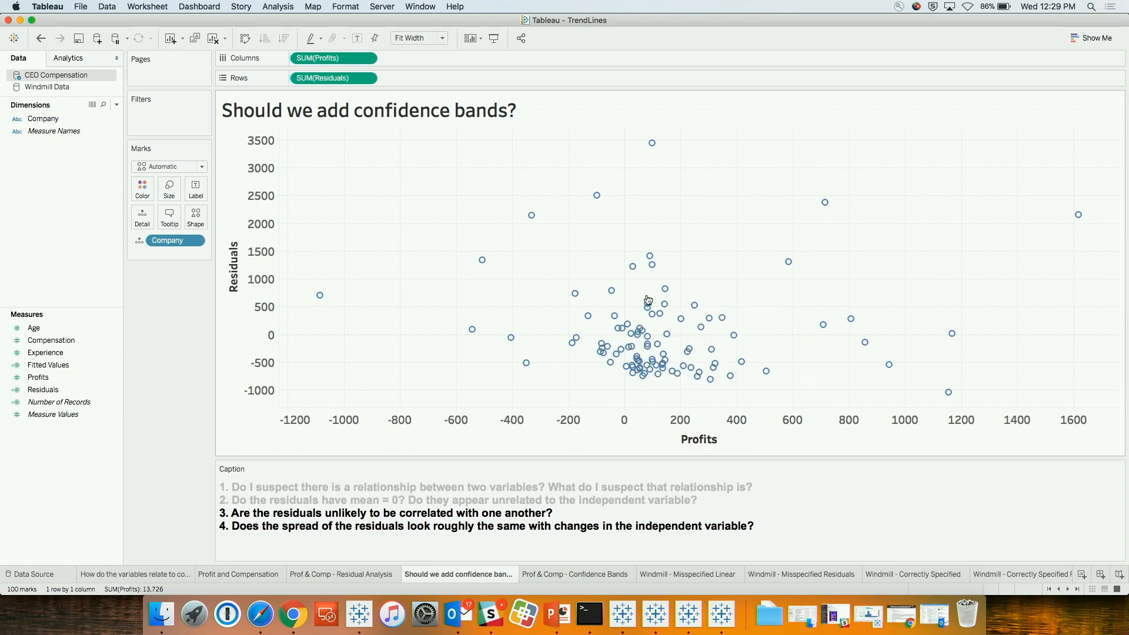
mouse_move(647, 301)
Show confidence bands for the linear trend line on the Prof & Comp - Confidence Bands sheet.
left_click(570, 573)
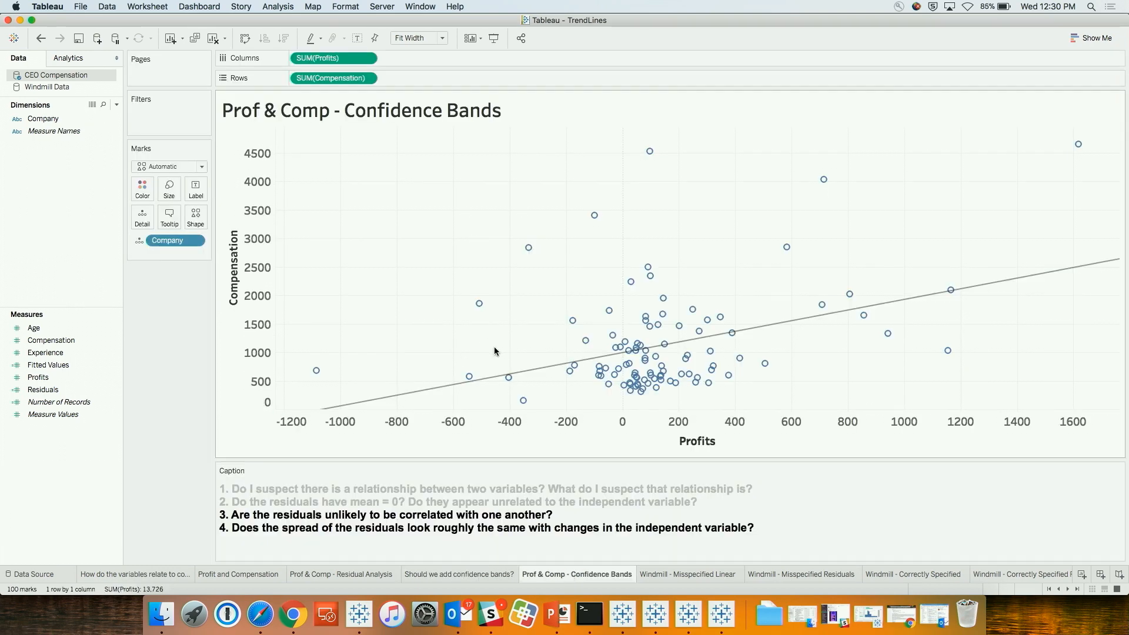
mouse_move(801, 322)
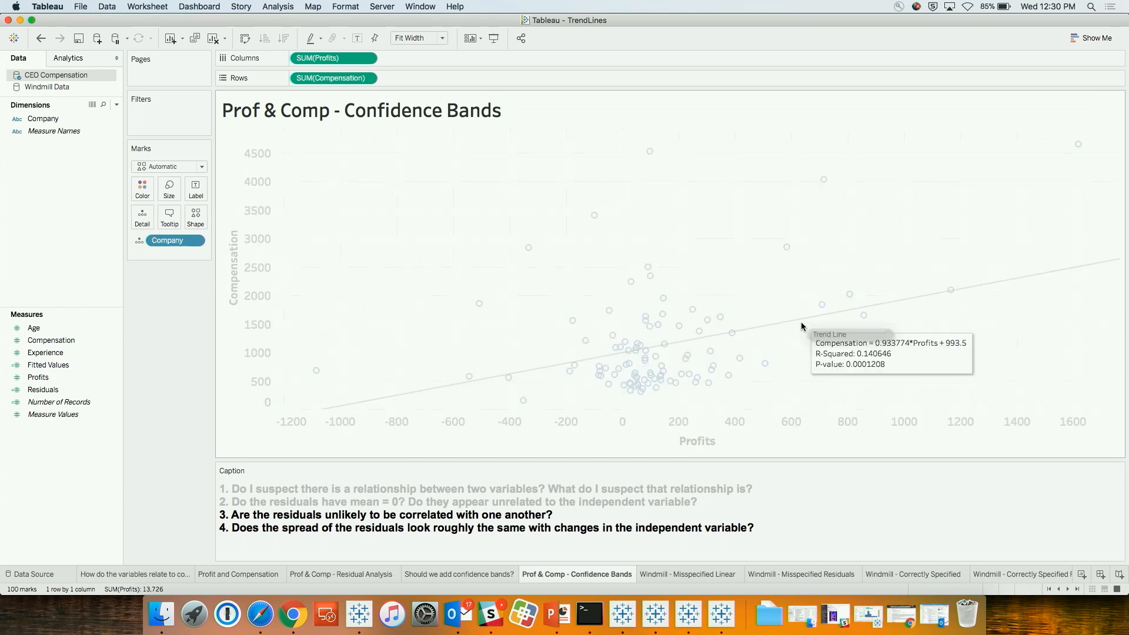
right_click(796, 320)
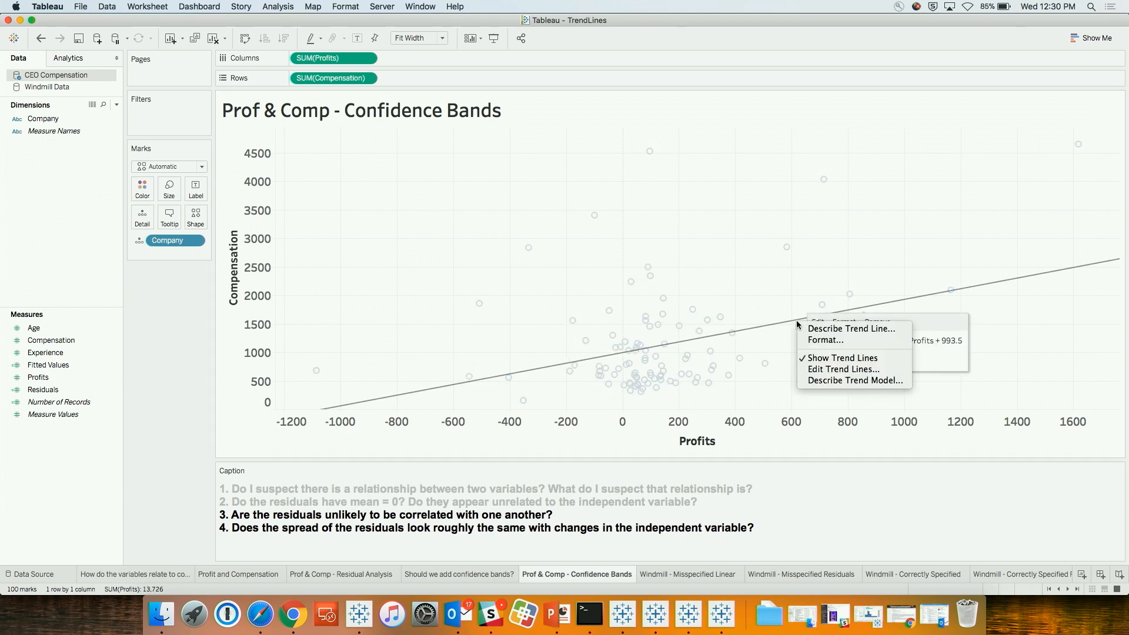
left_click(816, 369)
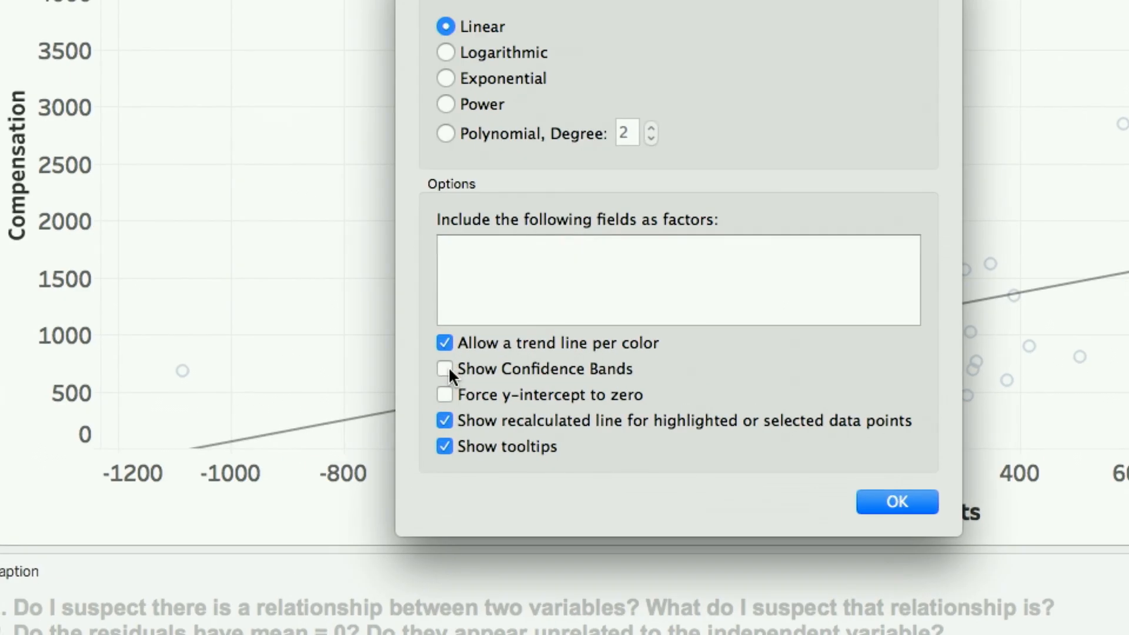
left_click(446, 369)
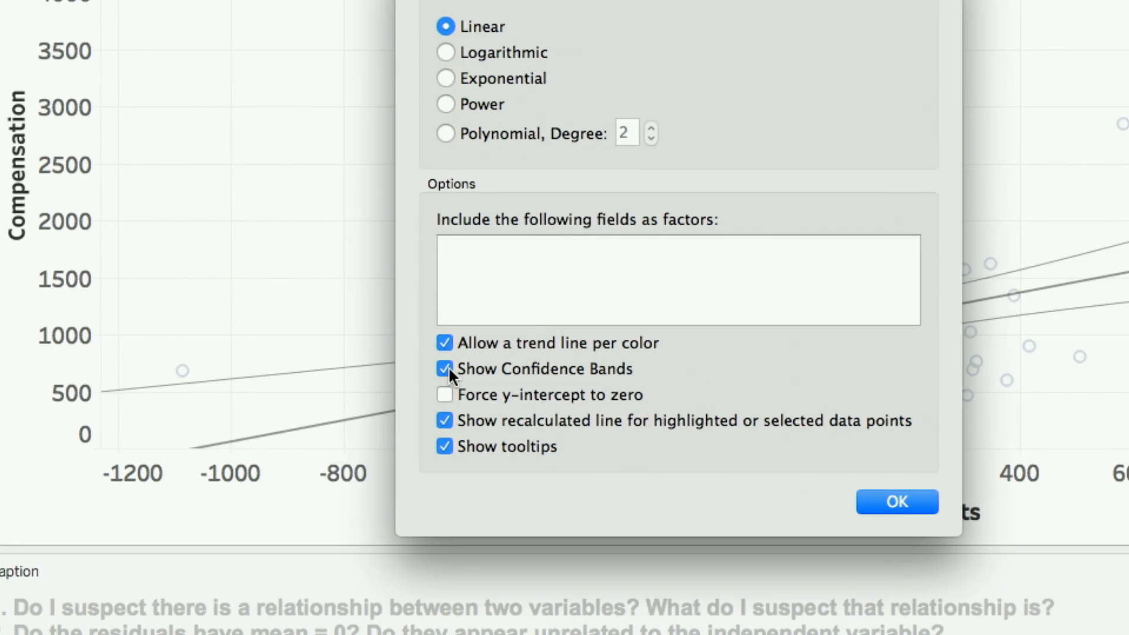
left_click(900, 501)
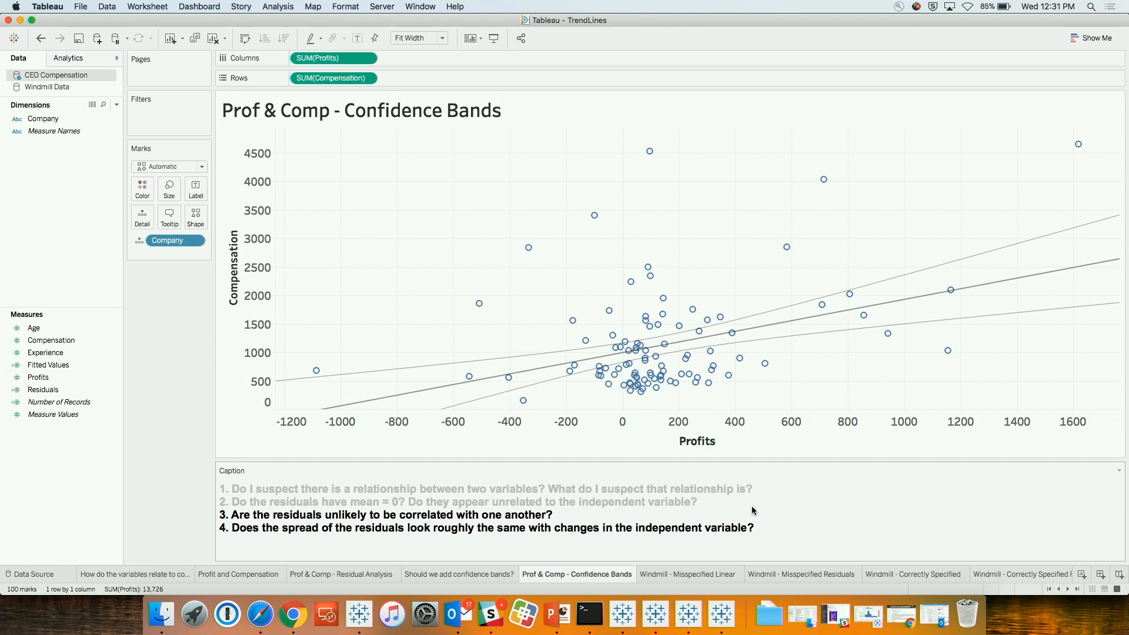
On the Windmill - Misspecified Linear sheet, plot Power output (MW) against Wind Speed (m/s) by Windmill and add a linear trend line.
left_click(680, 578)
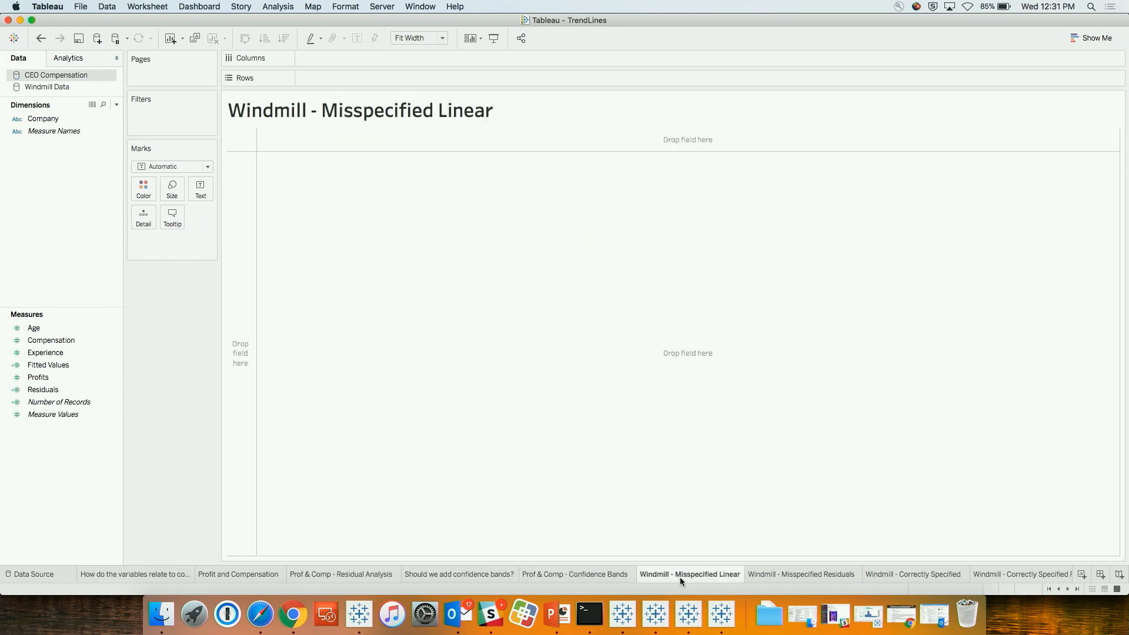
left_click(65, 87)
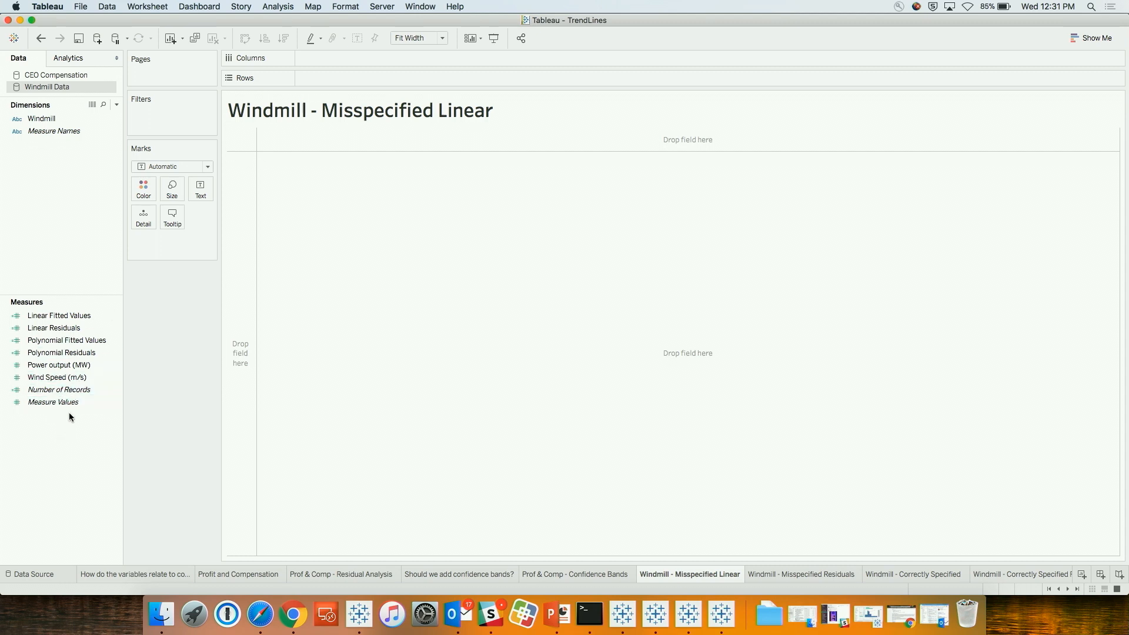
left_click(60, 367)
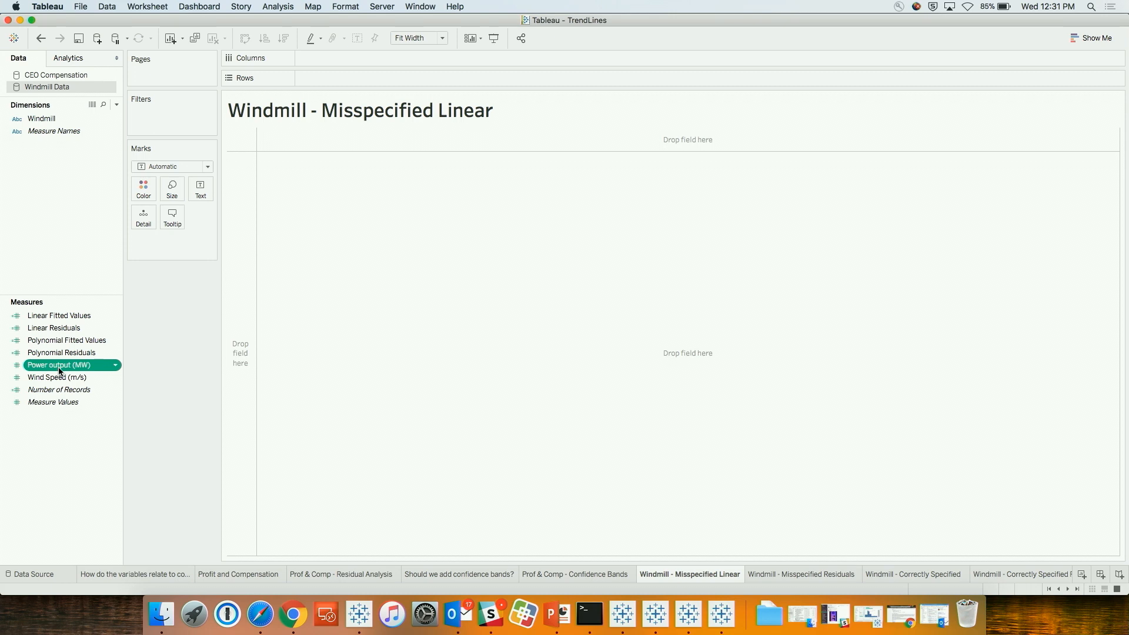
left_click_drag(59, 370, 365, 76)
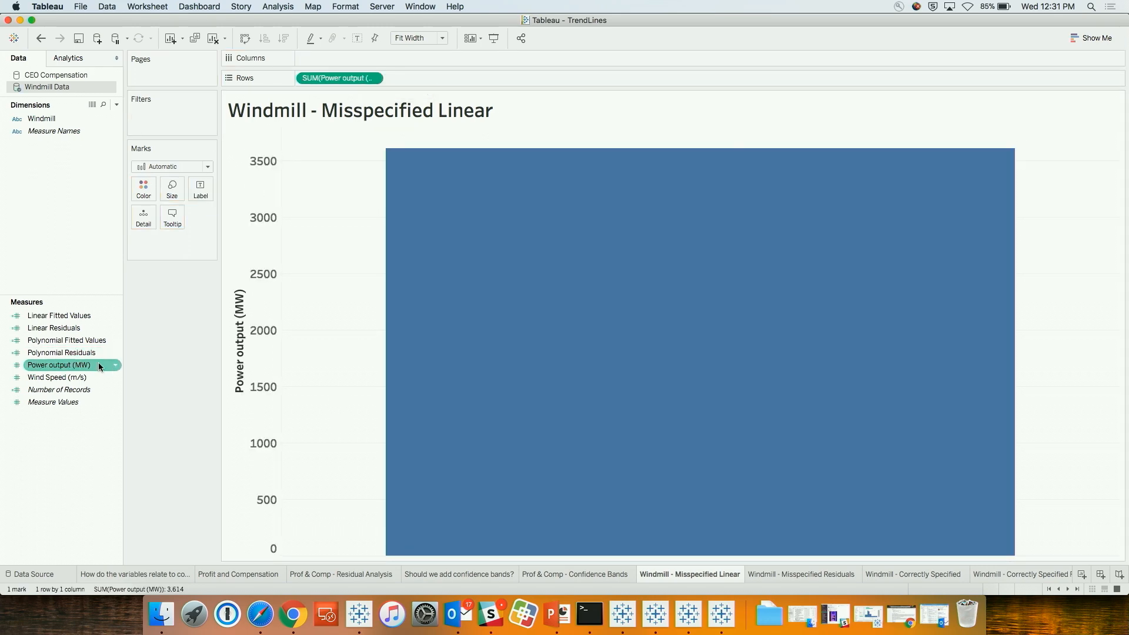
left_click_drag(70, 384, 348, 59)
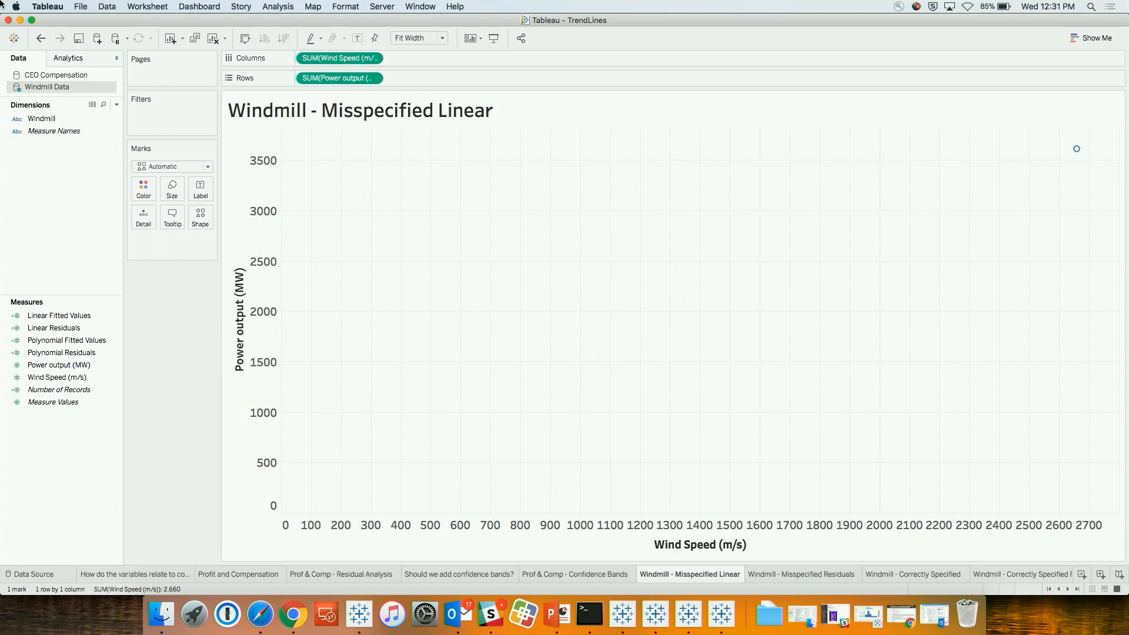
left_click(47, 119)
left_click_drag(47, 120, 147, 221)
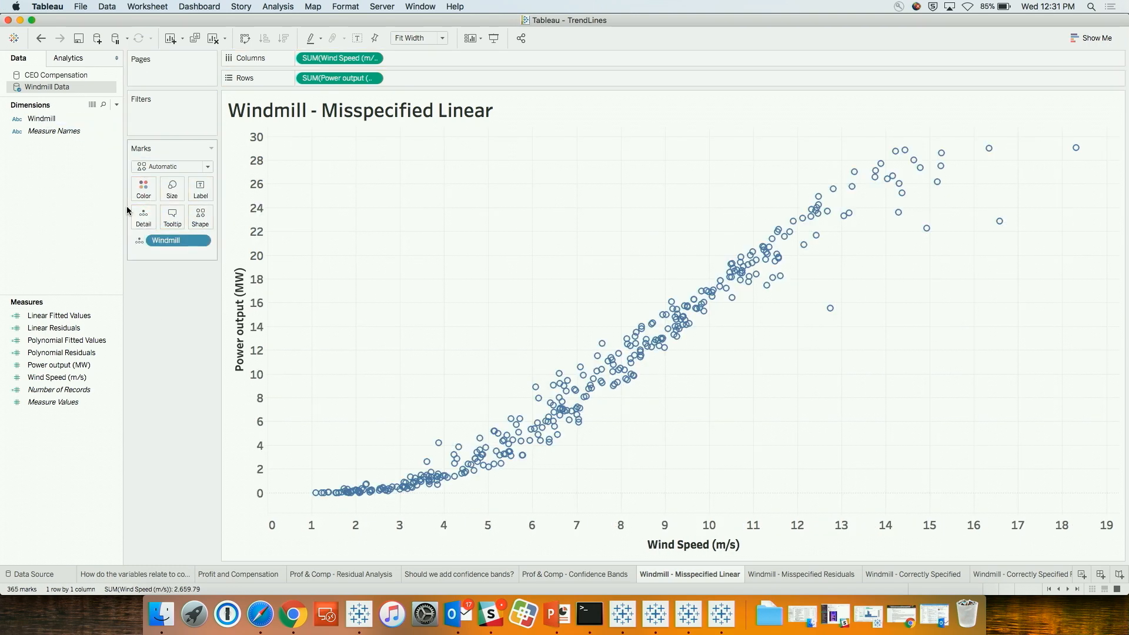
left_click(80, 59)
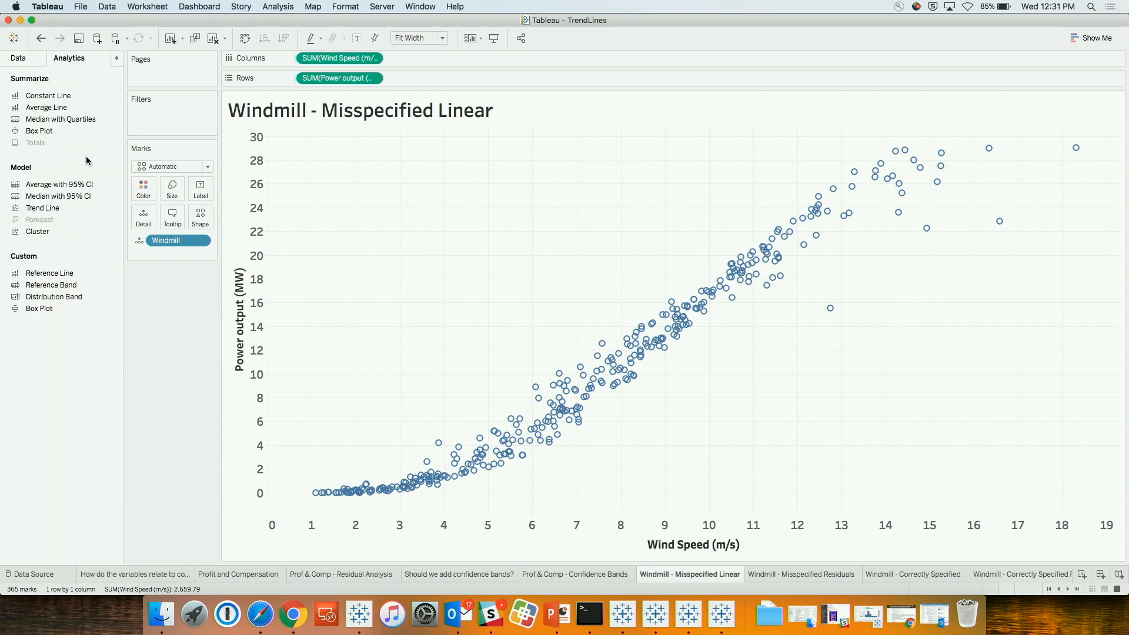
left_click_drag(34, 211, 330, 163)
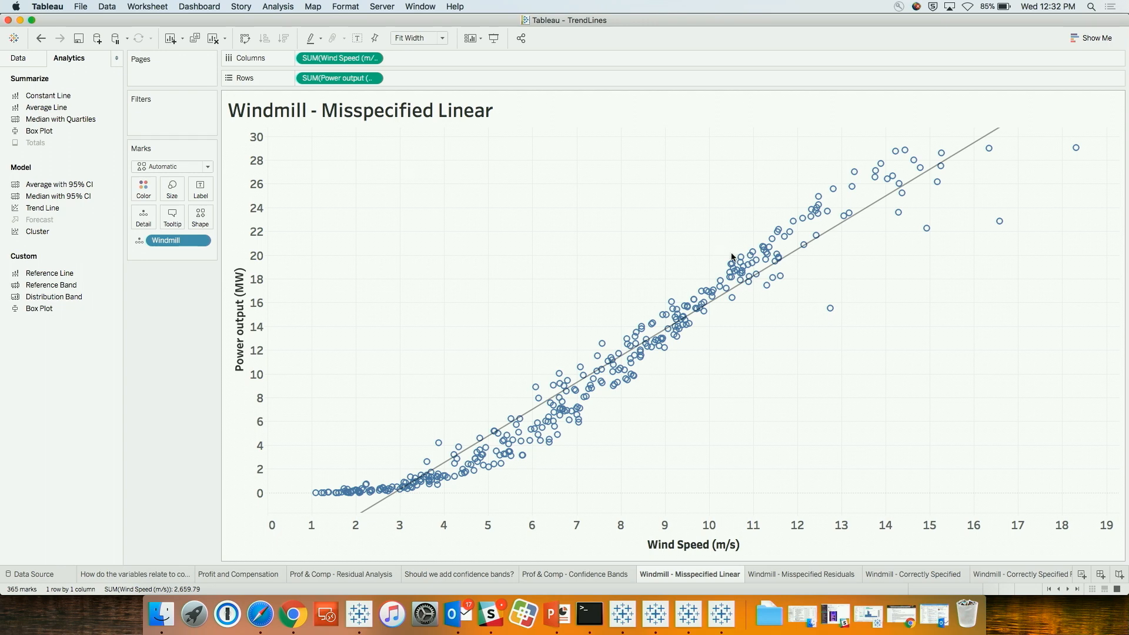
Add an average line to the Linear Residuals plot on Windmill - Misspecified Residuals, and open the Windmill - Correctly Specified sheet.
left_click(792, 578)
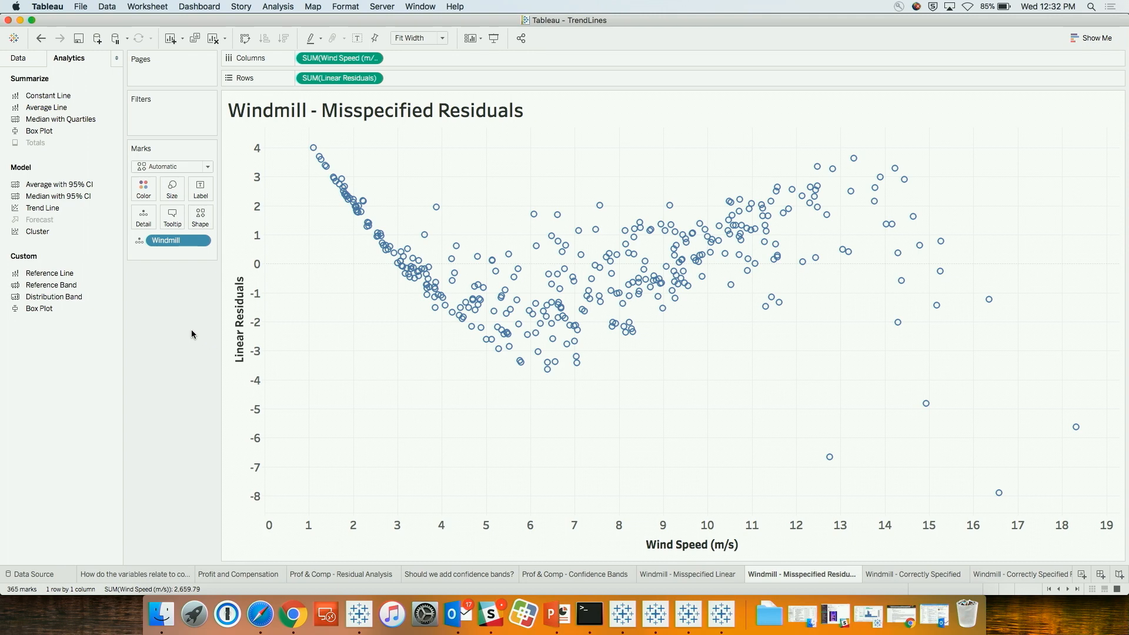
left_click_drag(27, 115, 325, 211)
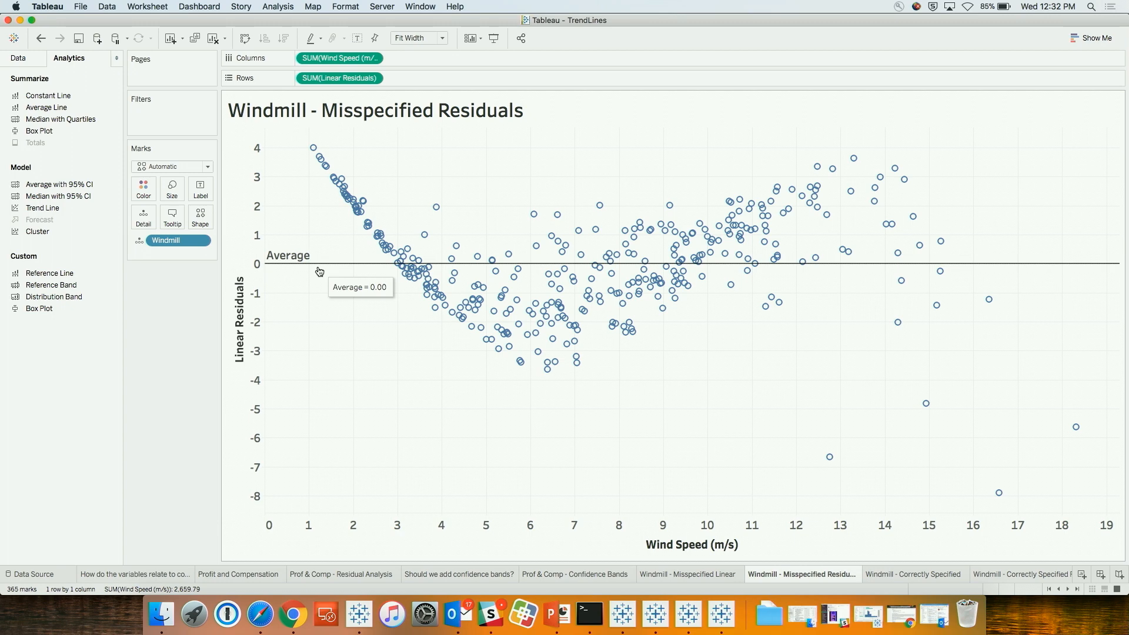
left_click(908, 574)
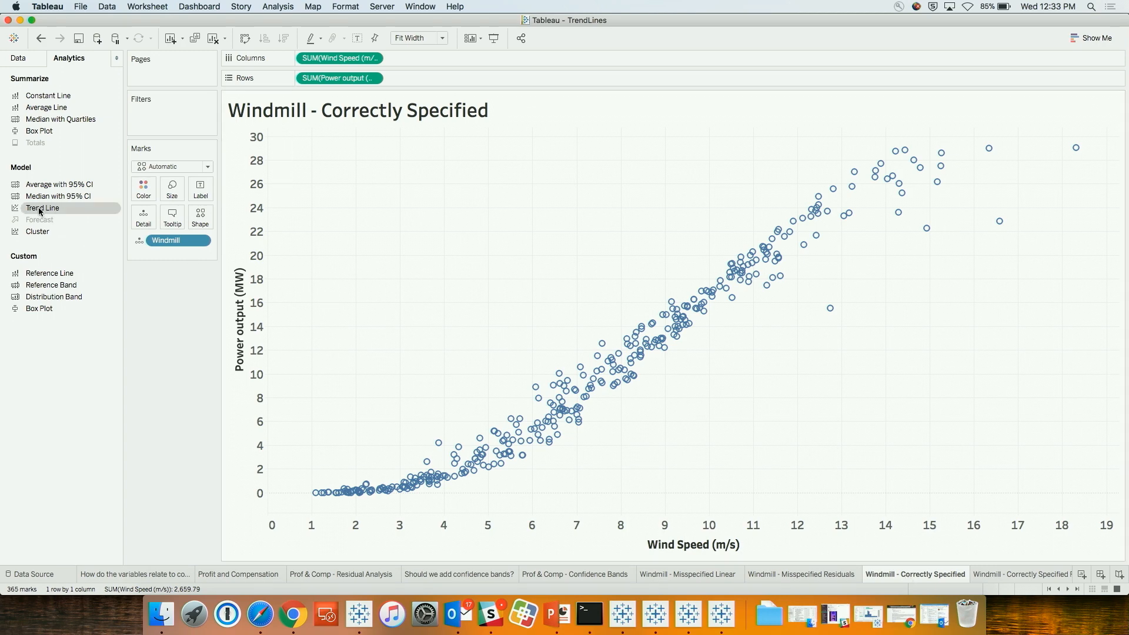
Try logarithmic and exponential trend lines on the wind speed and power output scatter plot, settling on a polynomial one, and inspect its equation.
left_click_drag(40, 211, 385, 164)
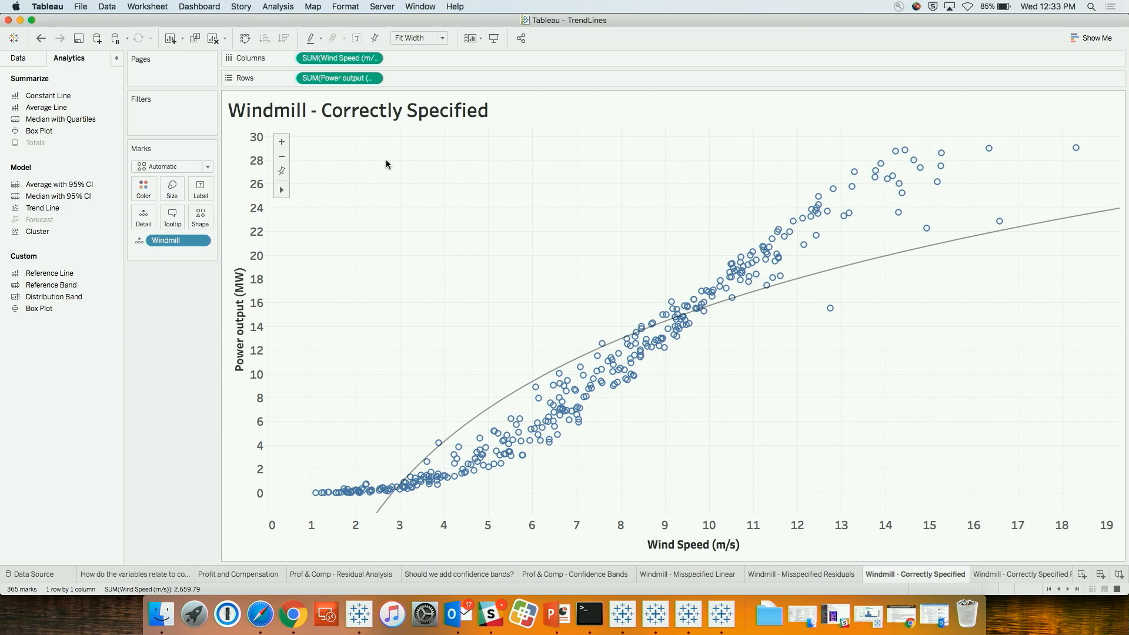
left_click_drag(43, 208, 433, 158)
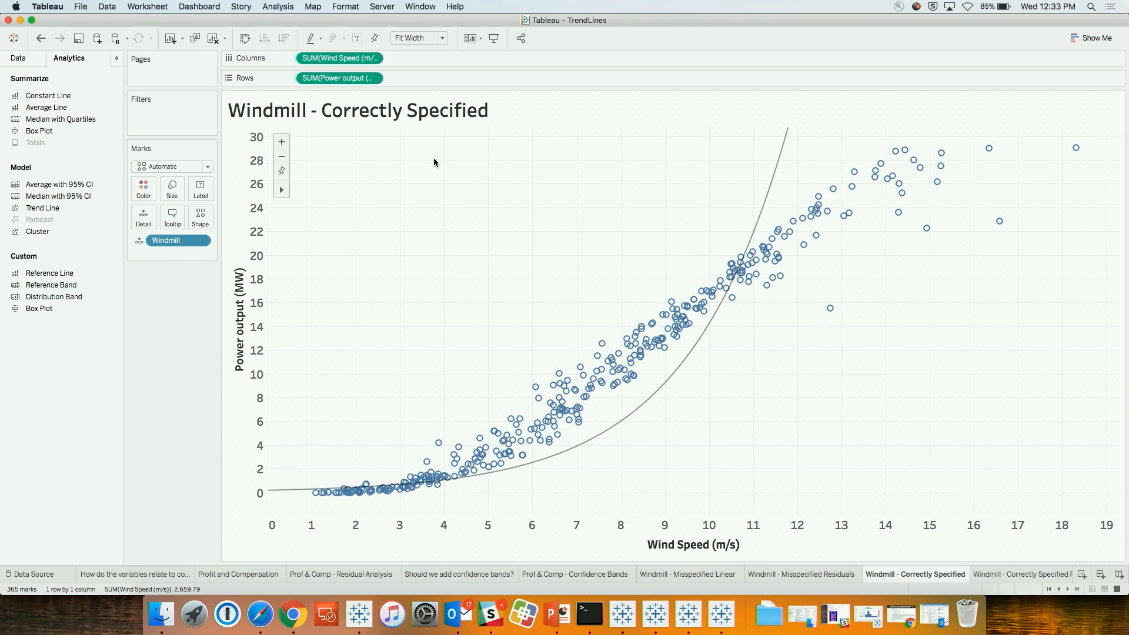
left_click_drag(40, 207, 503, 149)
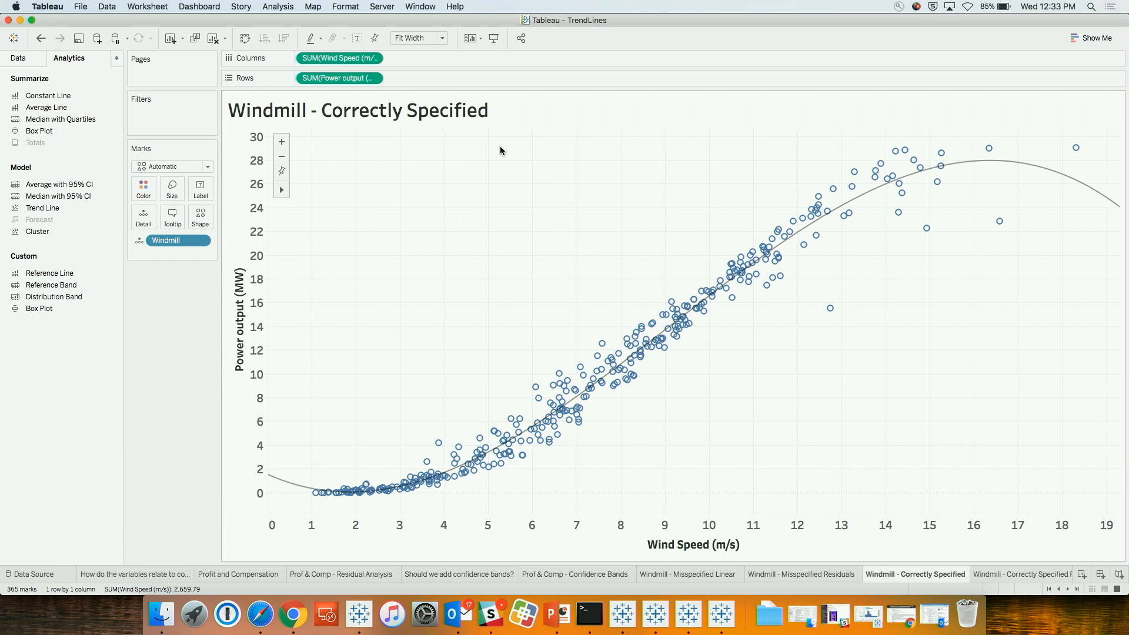
mouse_move(973, 170)
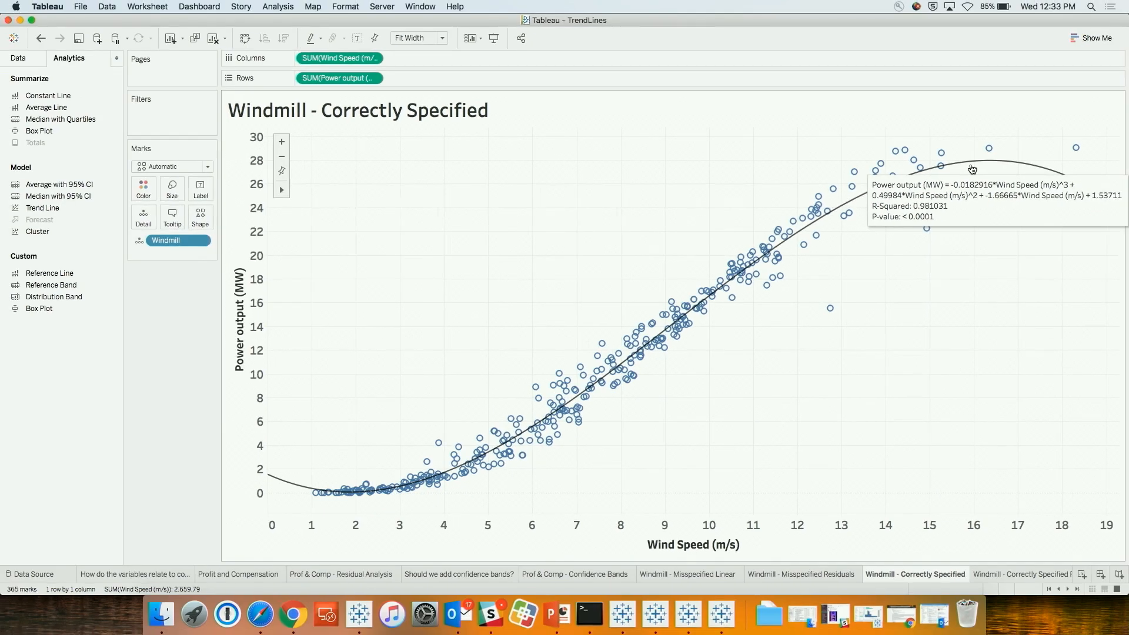
Add an average line to the Polynomial Residuals plot on the Windmill - Correctly Specified Residuals sheet.
left_click(1007, 574)
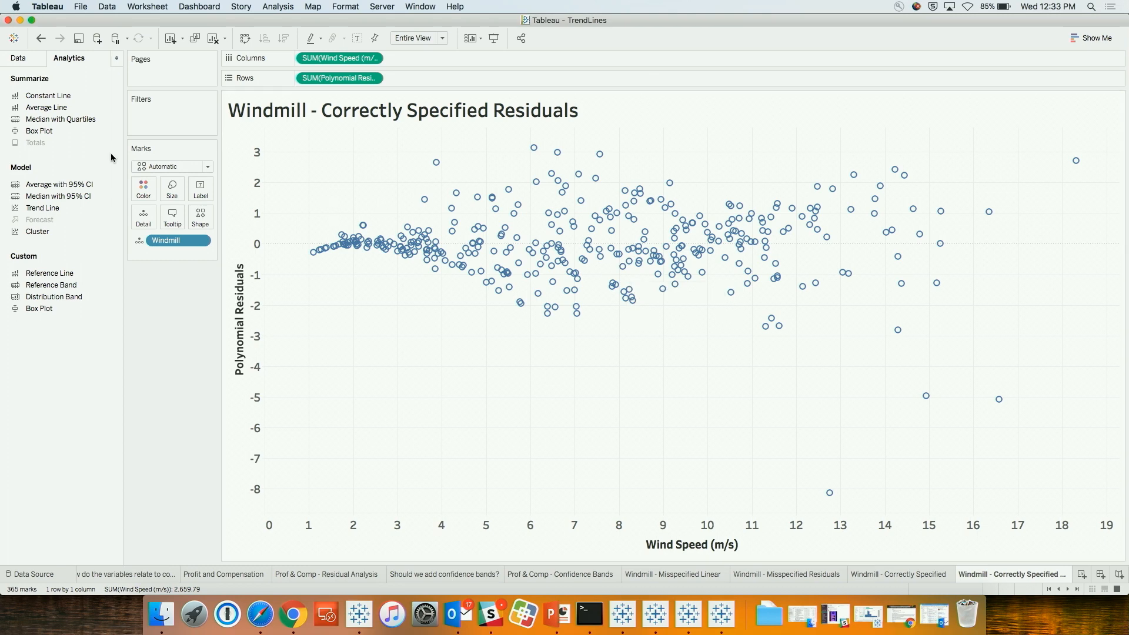
left_click_drag(40, 112, 342, 206)
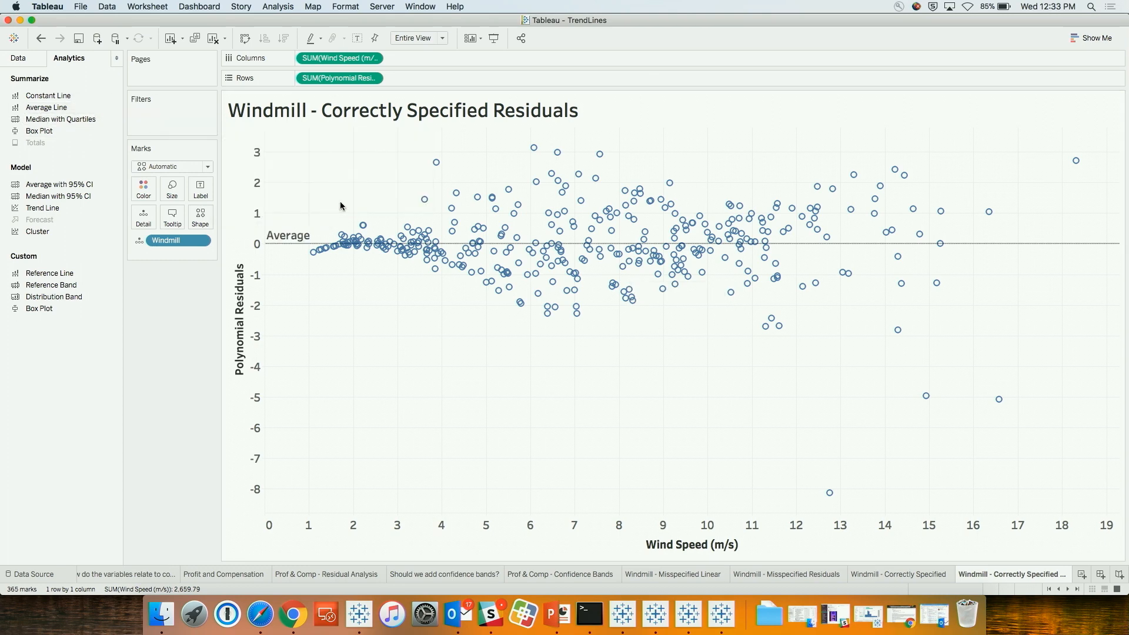
mouse_move(282, 246)
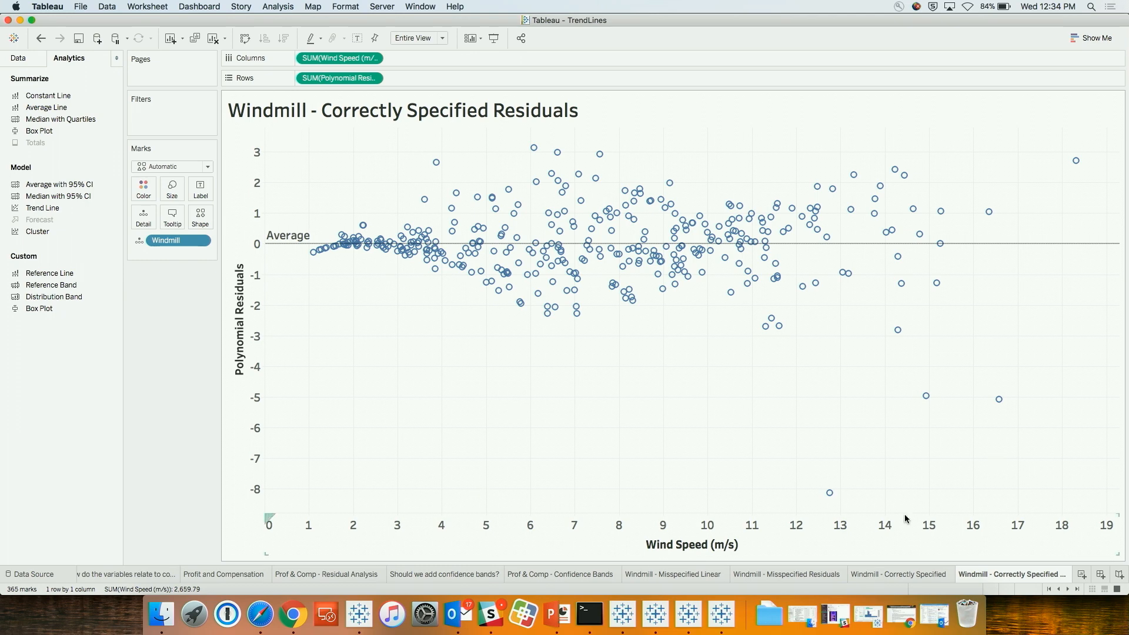
Set the polynomial trend line on the Windmill - Correctly Specified sheet to degree 8.
left_click(895, 574)
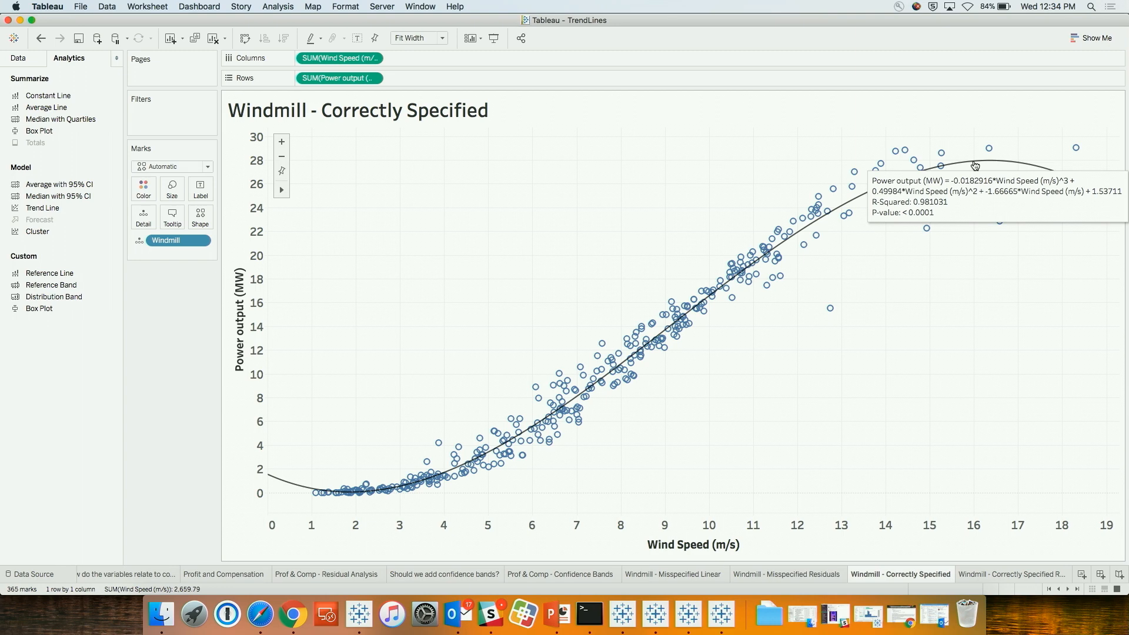
right_click(976, 165)
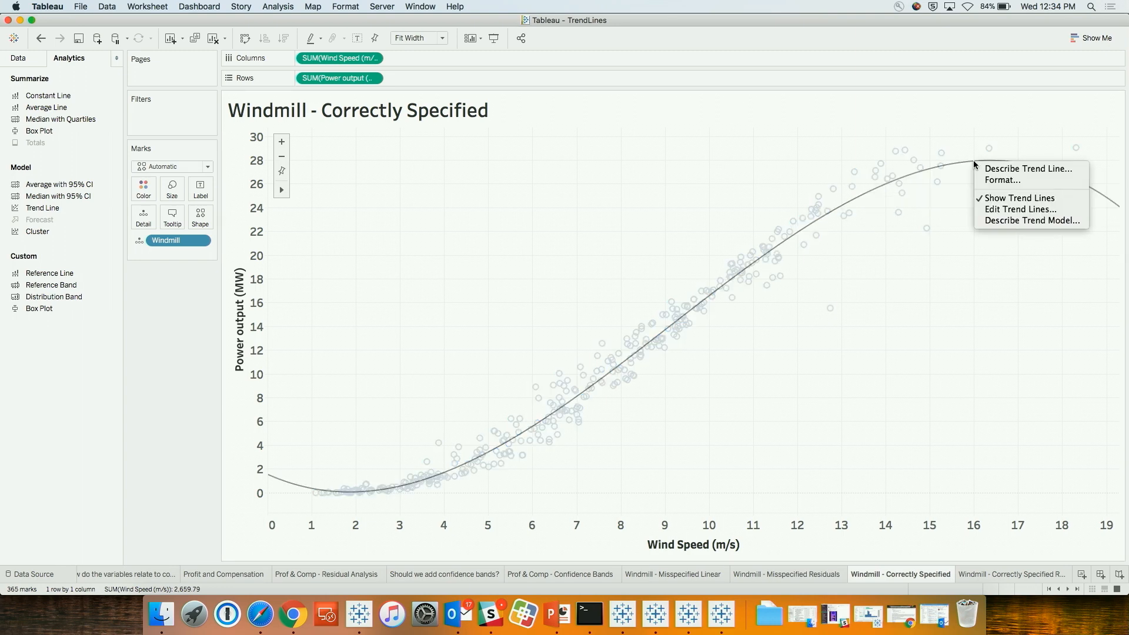
left_click(998, 210)
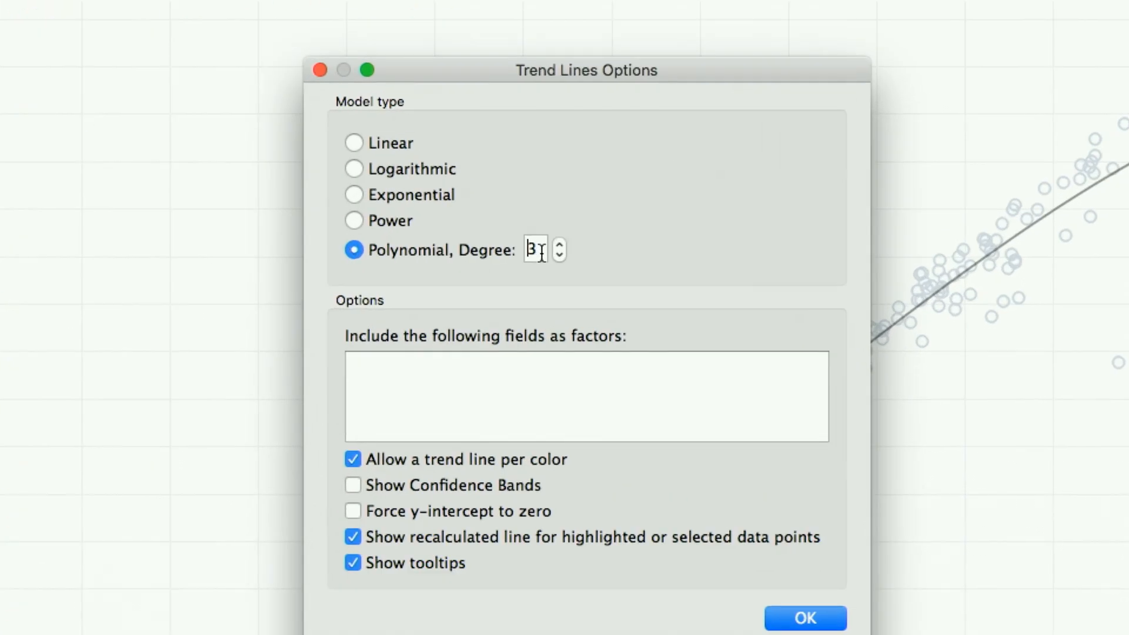
left_click(559, 245)
left_click(559, 245)
left_click(560, 245)
left_click(559, 244)
left_click(560, 245)
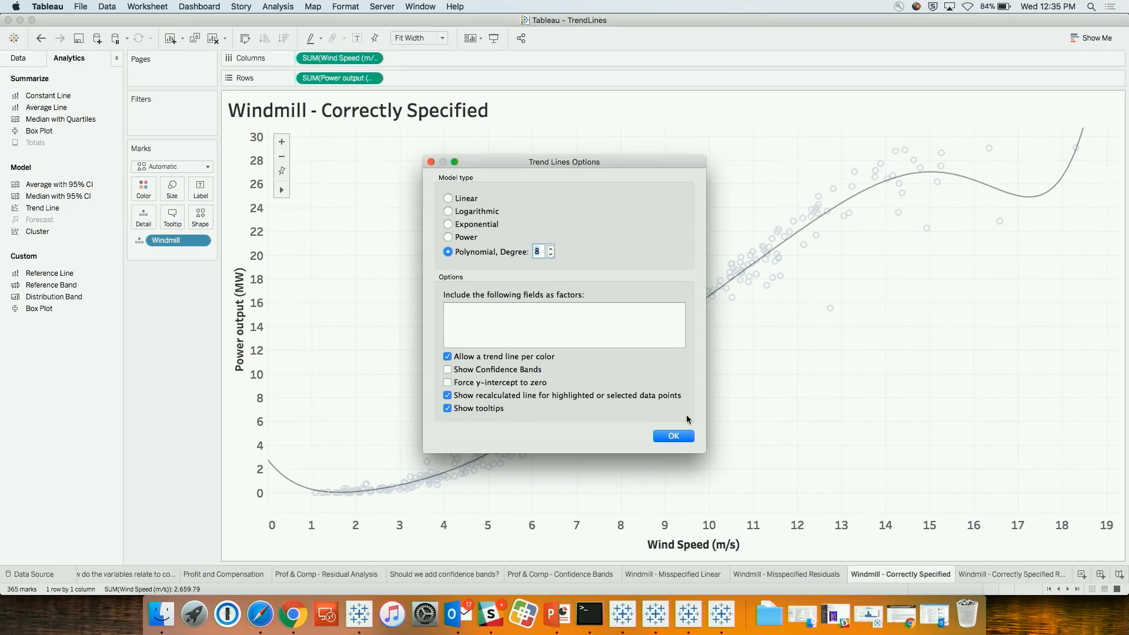
left_click(676, 436)
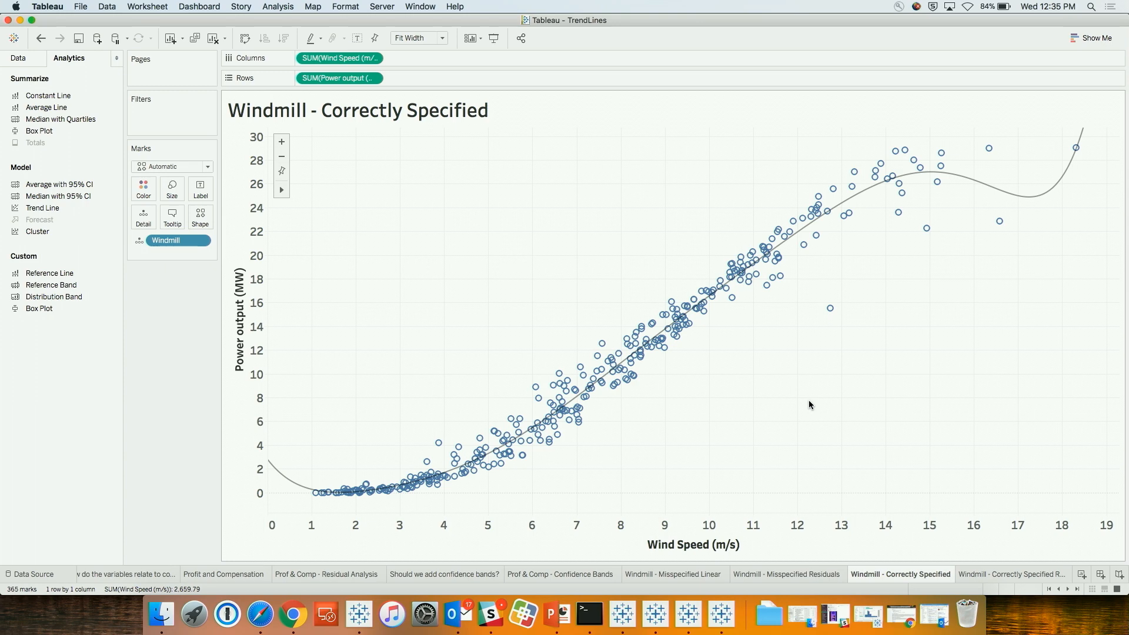
Examine how the degree 8 trend line behaves beyond the range of the windmill data, and restore the automatic axis ranges.
left_click(282, 170)
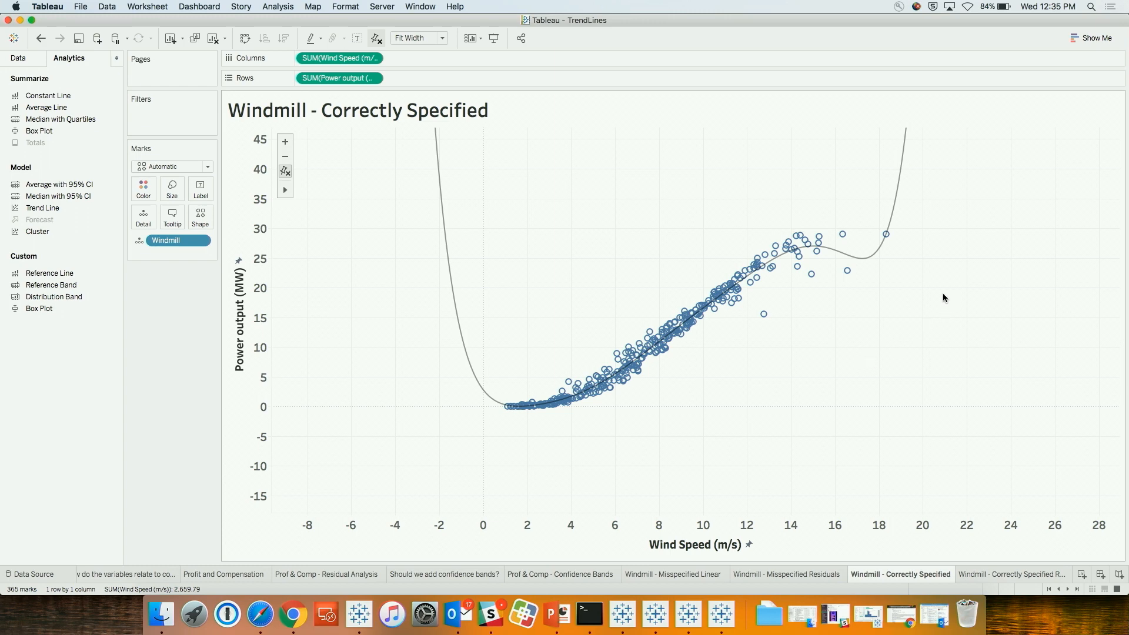
mouse_move(868, 266)
mouse_move(888, 247)
left_click(286, 171)
mouse_move(985, 190)
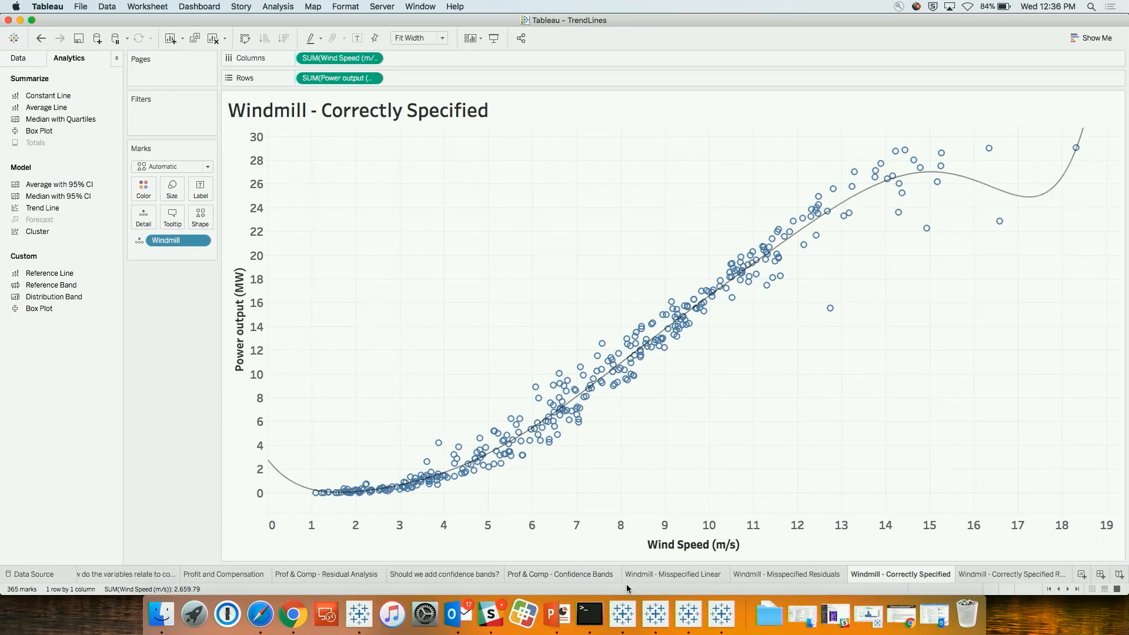
Review the linear fit on the Windmill - Misspecified Linear sheet, and switch to the PowerPoint slide "Trend Lines Answer Questions Like…".
left_click(678, 575)
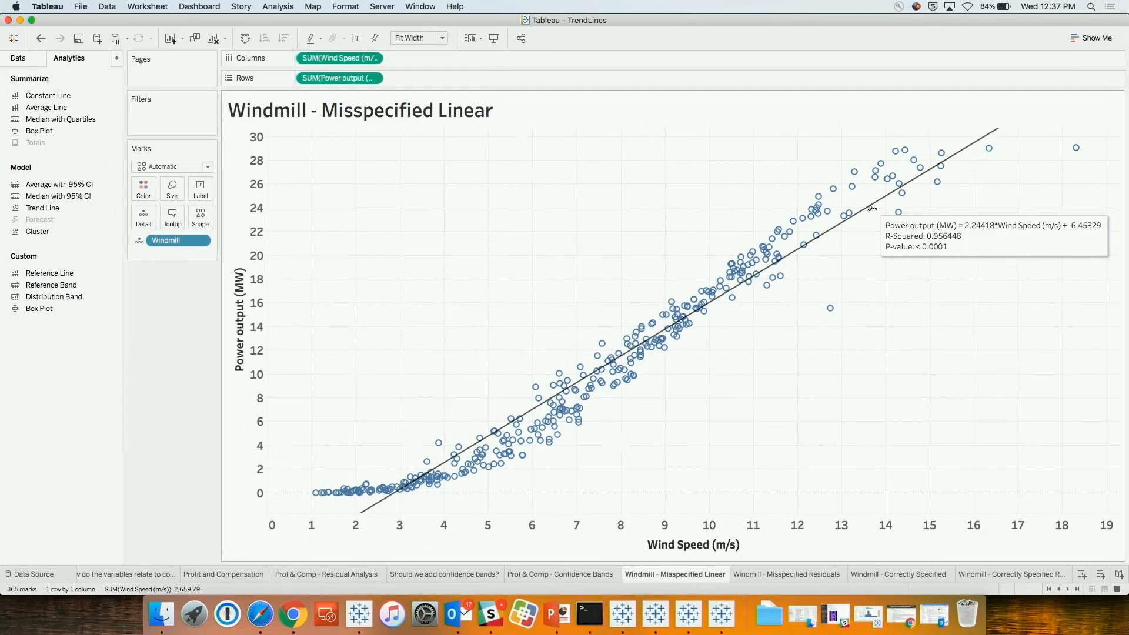
key("ctrl+Up")
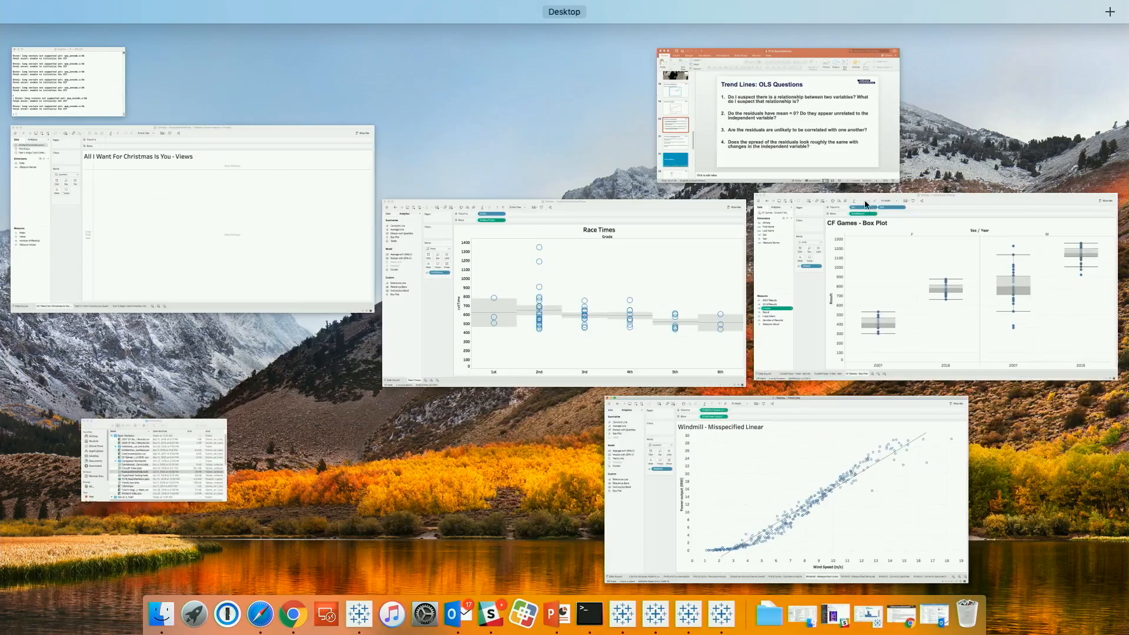
left_click(860, 96)
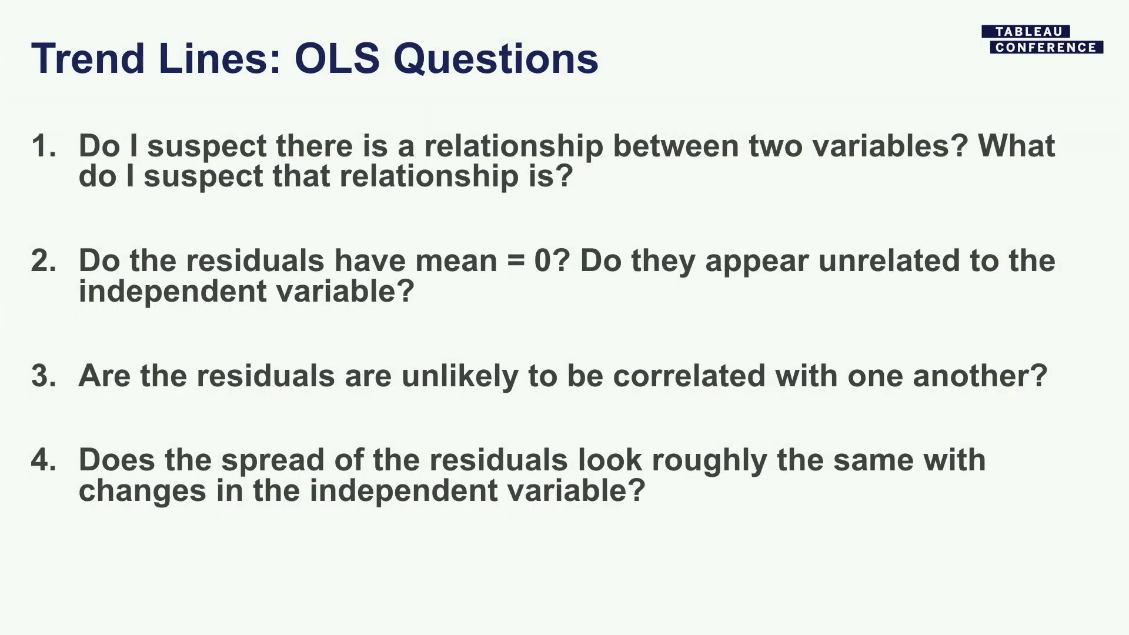
key("Left")
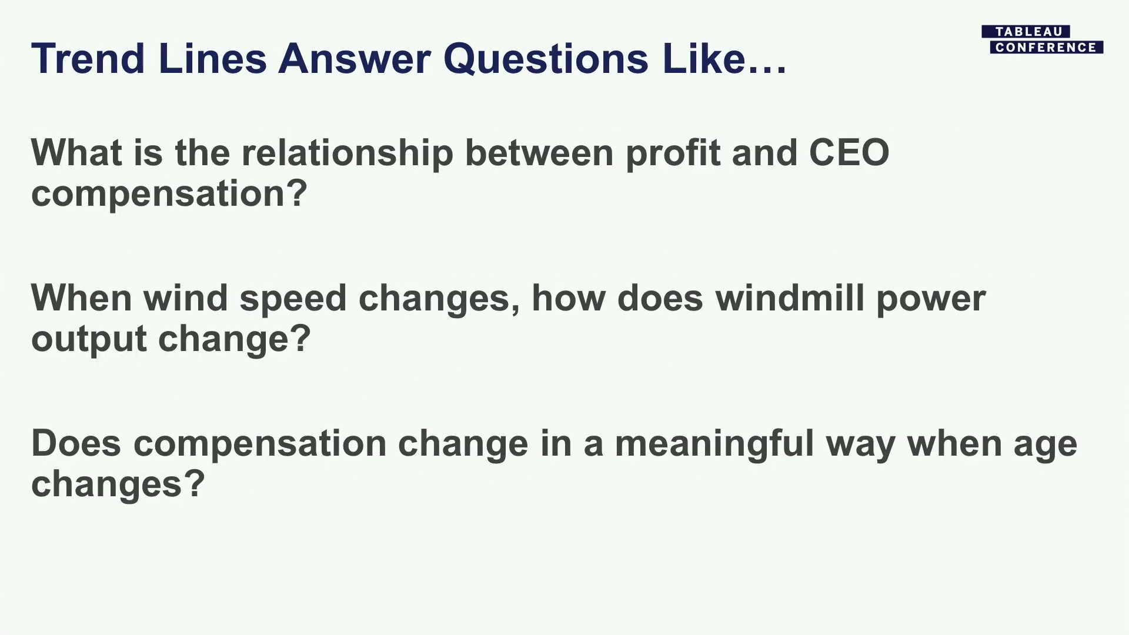
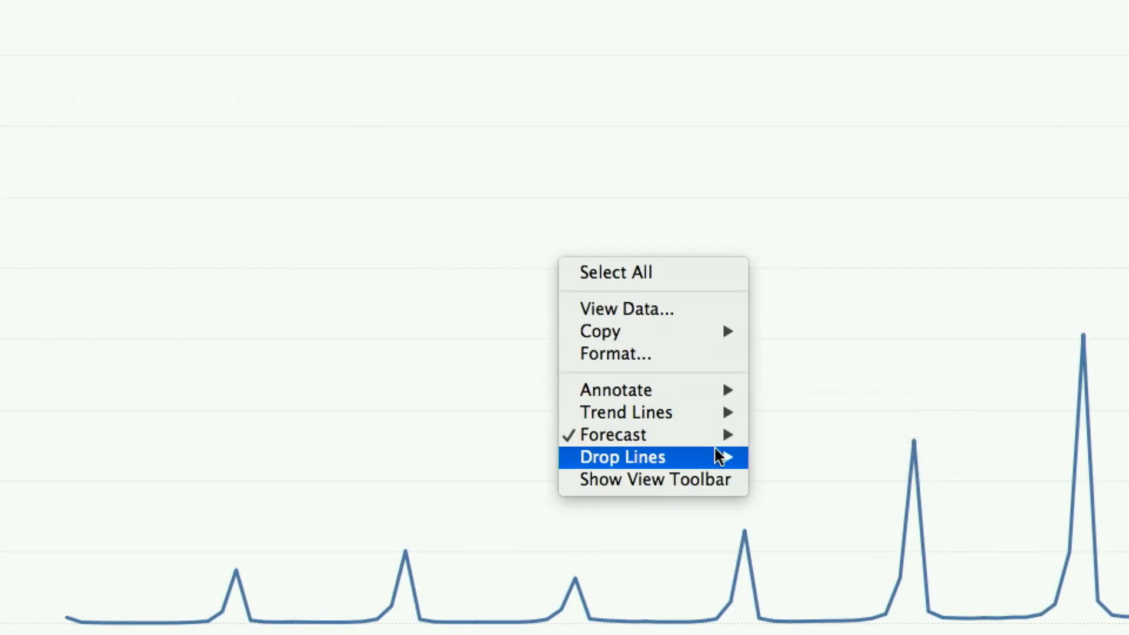
Describe the forecast of the All I Want For Christmas Is You views, and examine its summary and the MASE quality metric.
left_click(776, 454)
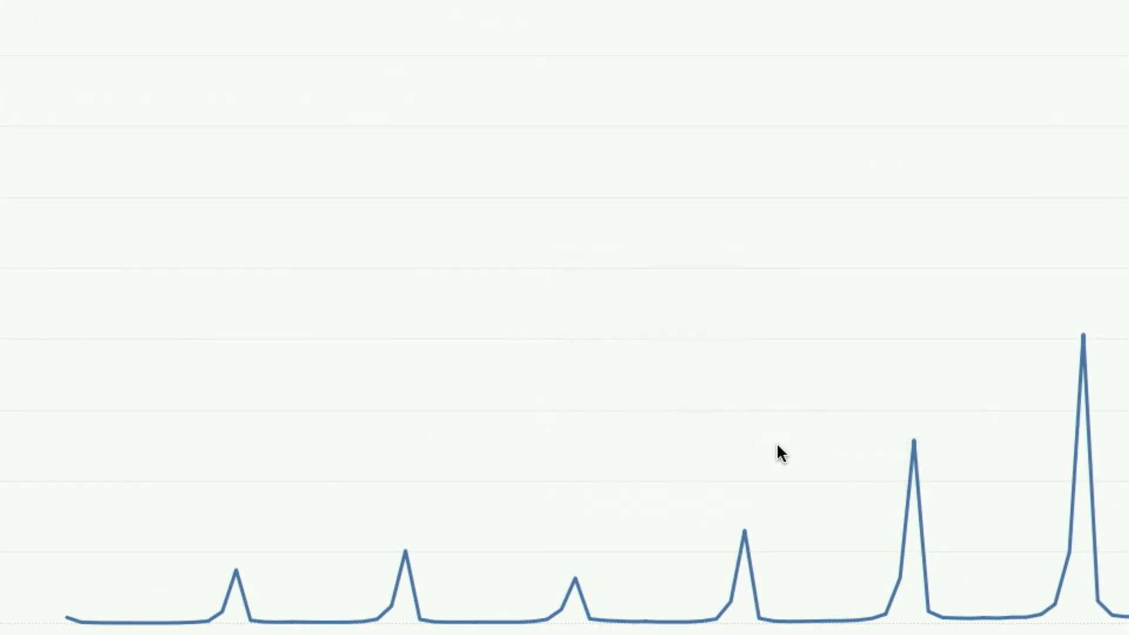
right_click(606, 241)
mouse_move(739, 418)
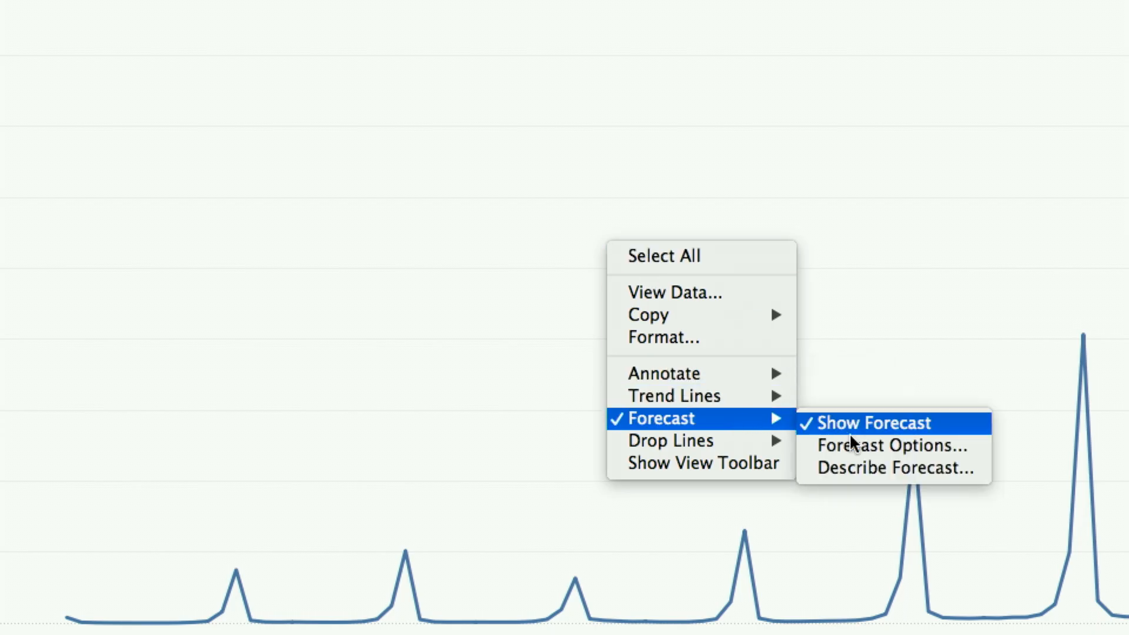
left_click(852, 470)
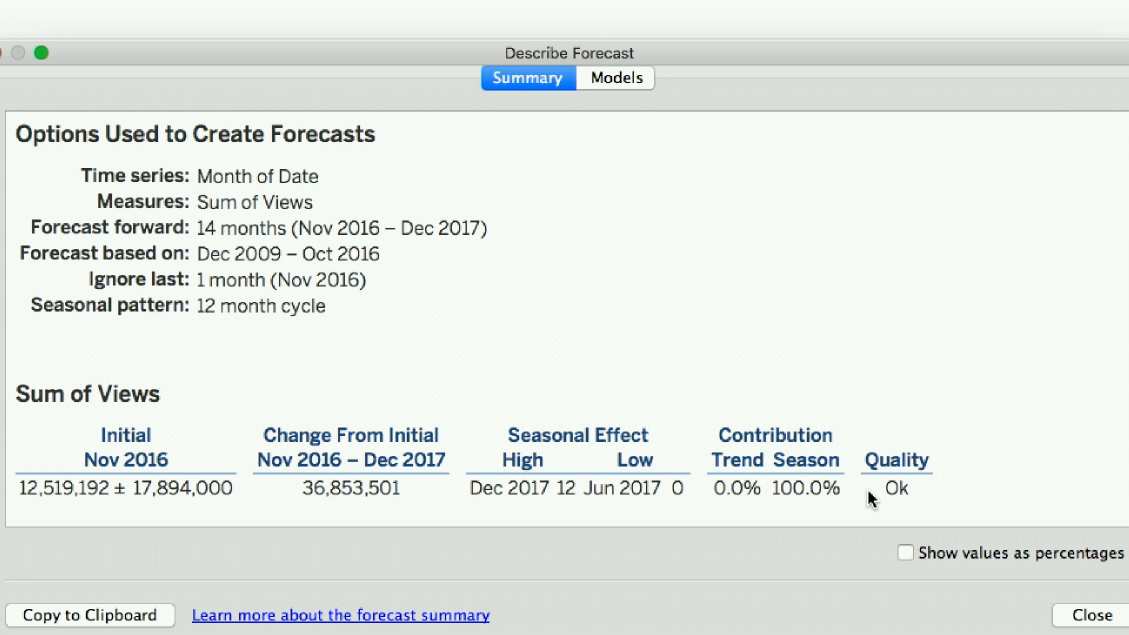
left_click(620, 79)
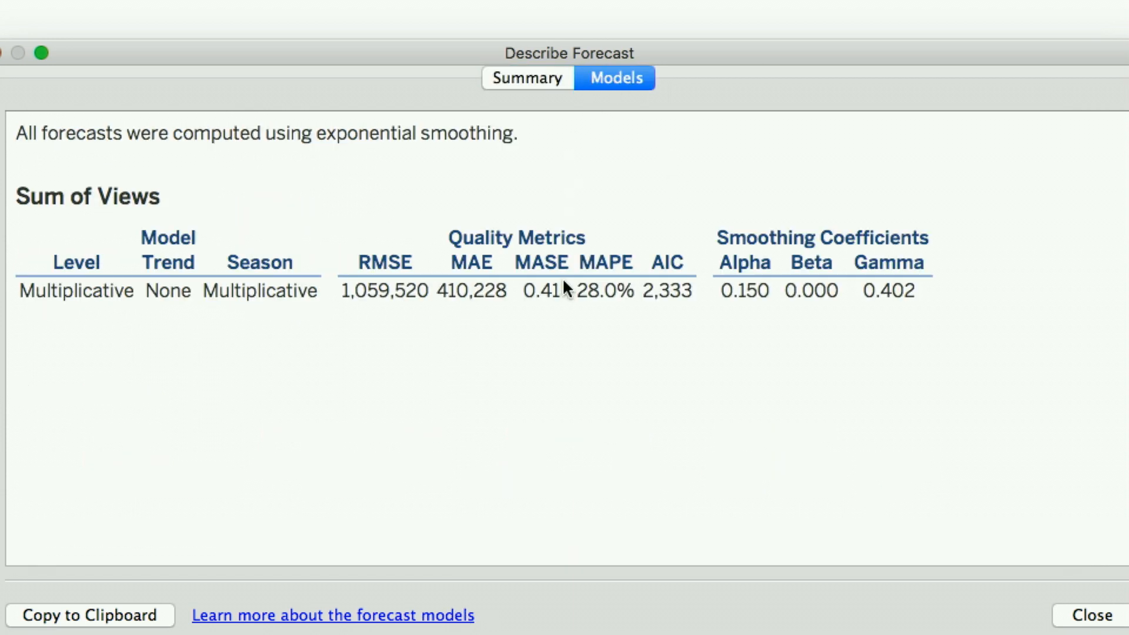
left_click_drag(563, 292, 521, 293)
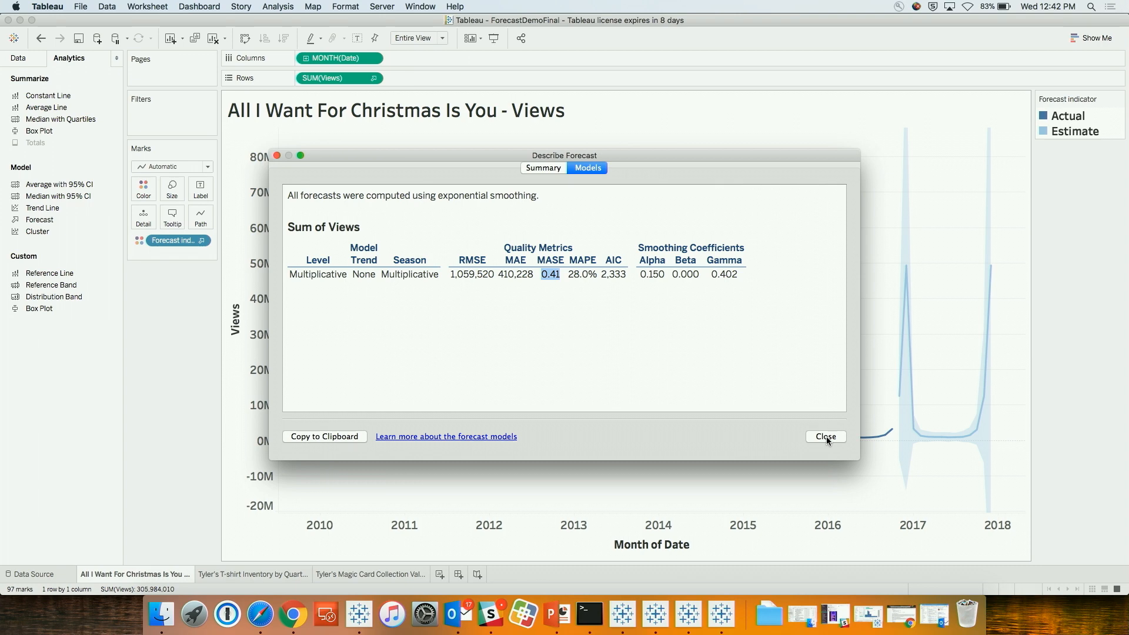
left_click(826, 436)
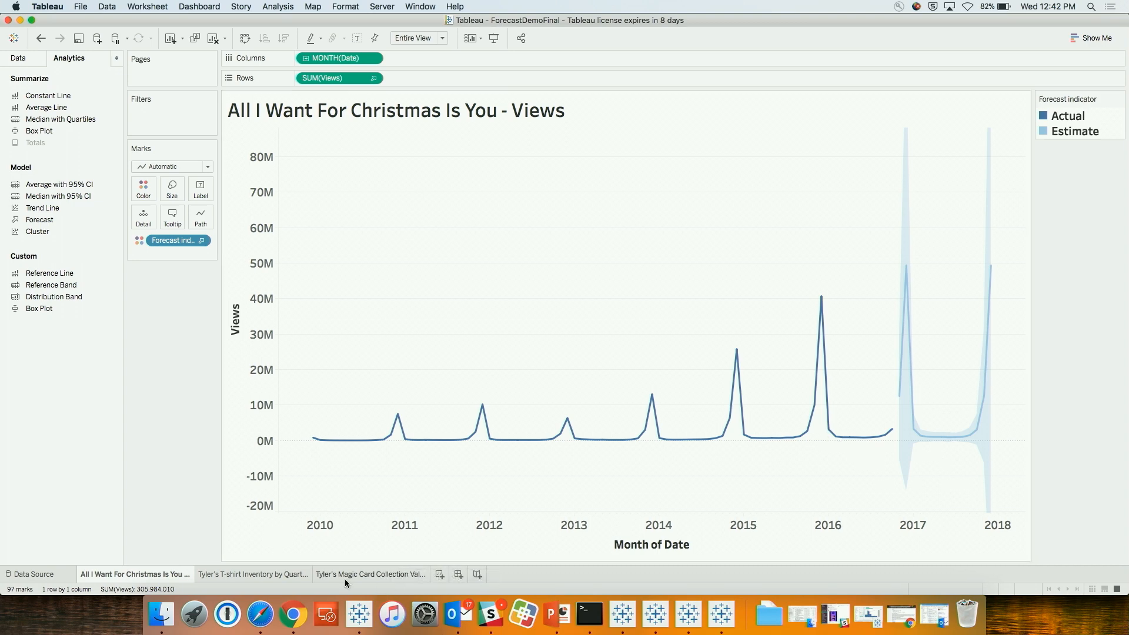
On the T-shirt Inventory by Quarter sheet, plot Number of T-shirts from TShirtData against Date as continuous quarters.
left_click(282, 574)
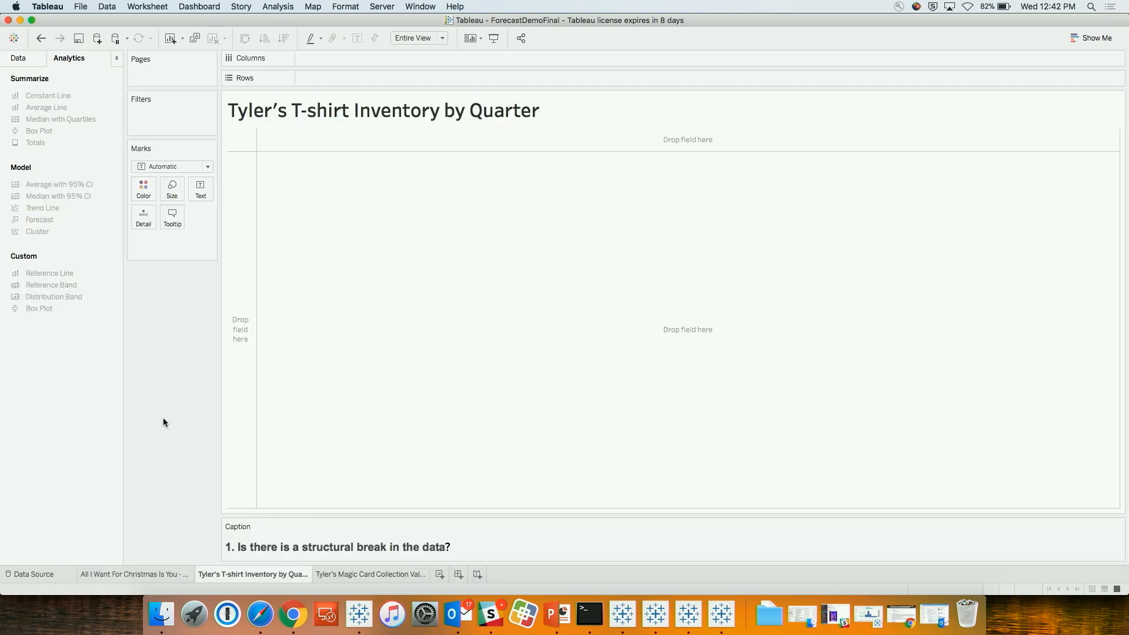
left_click(19, 58)
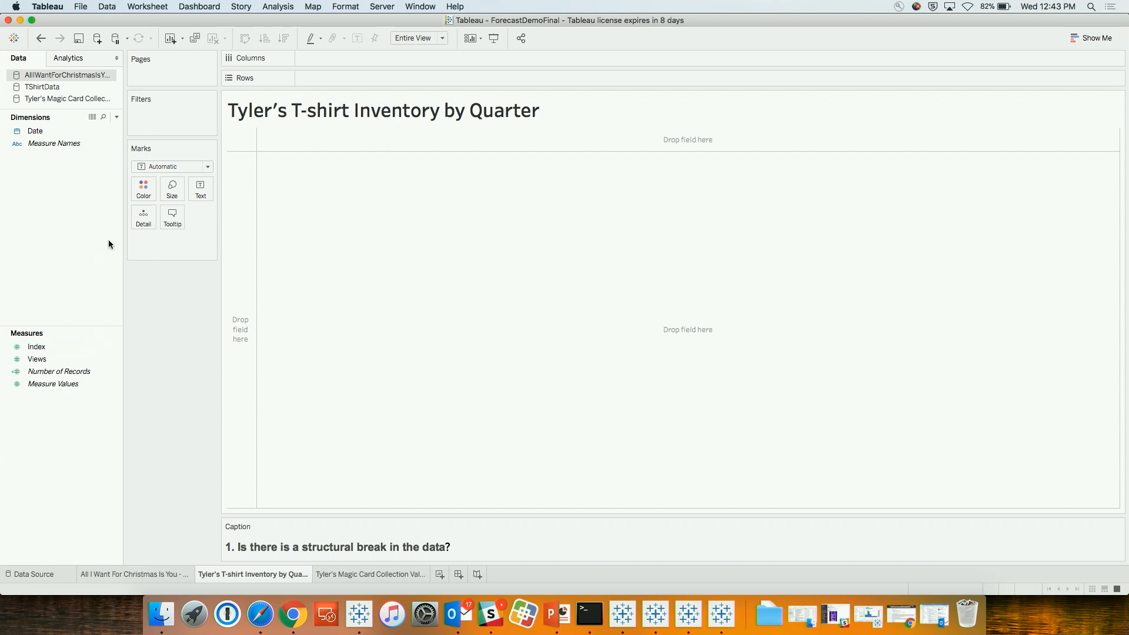
left_click(44, 88)
left_click(52, 353)
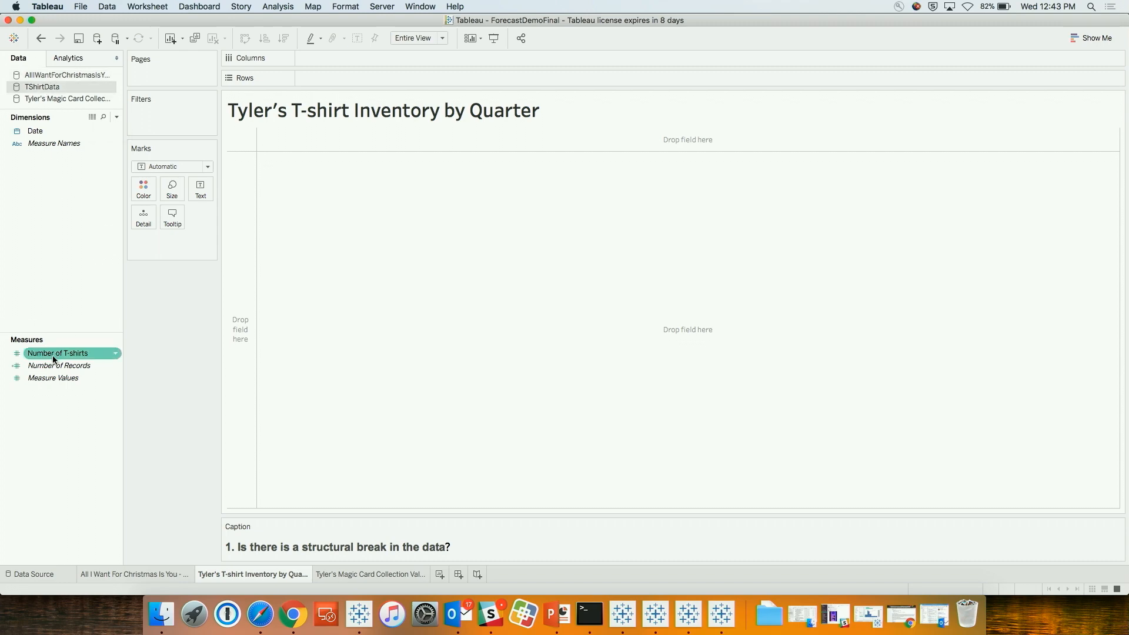
left_click_drag(49, 360, 349, 79)
left_click_drag(26, 131, 351, 61)
left_click(373, 58)
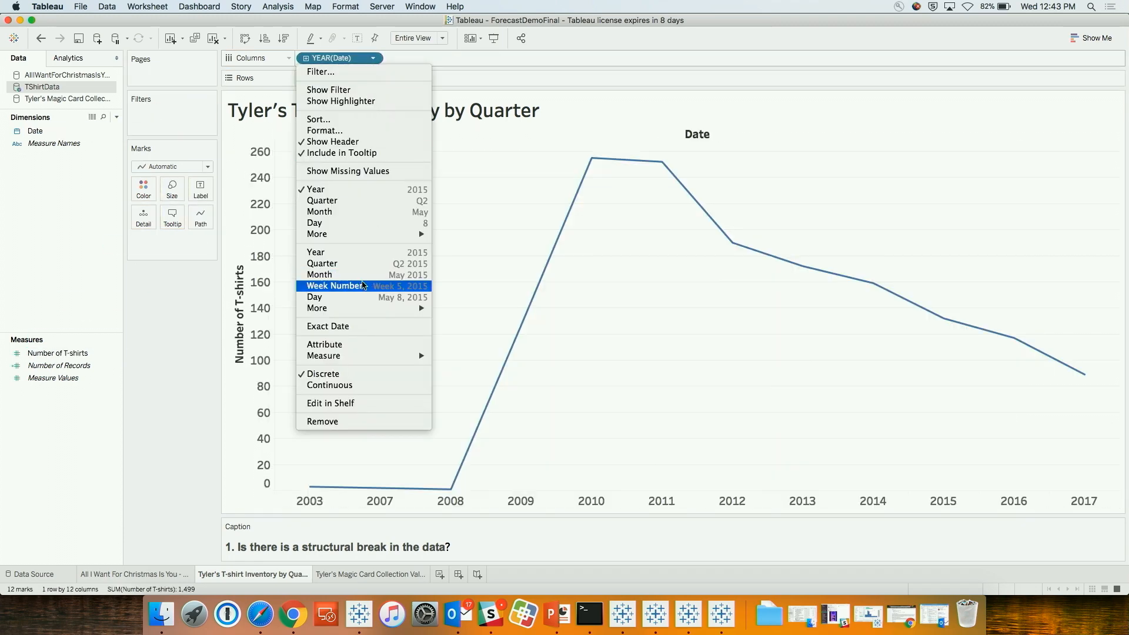
left_click(364, 264)
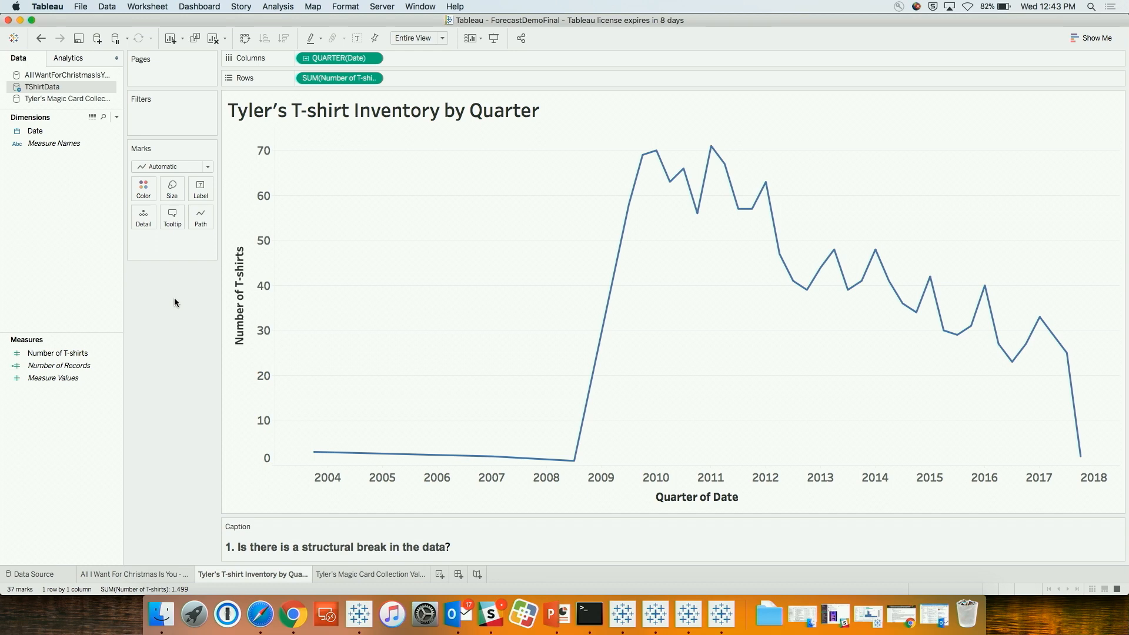
Add a forecast to the T-shirt inventory chart, and open its description to examine the model's quality metrics.
left_click(66, 58)
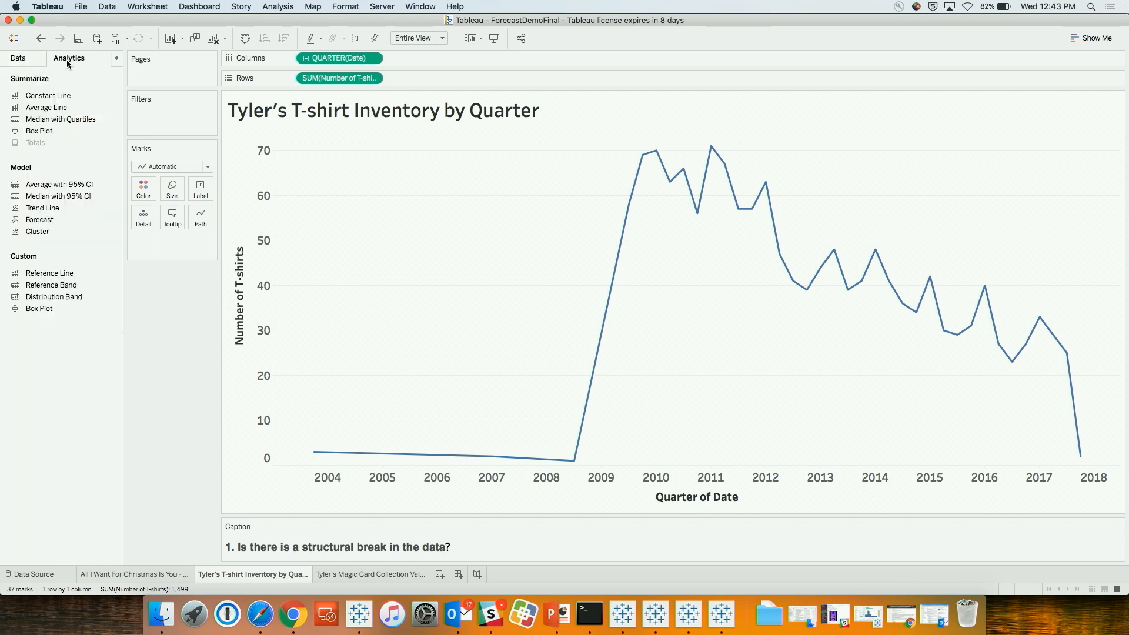
left_click_drag(35, 219, 339, 163)
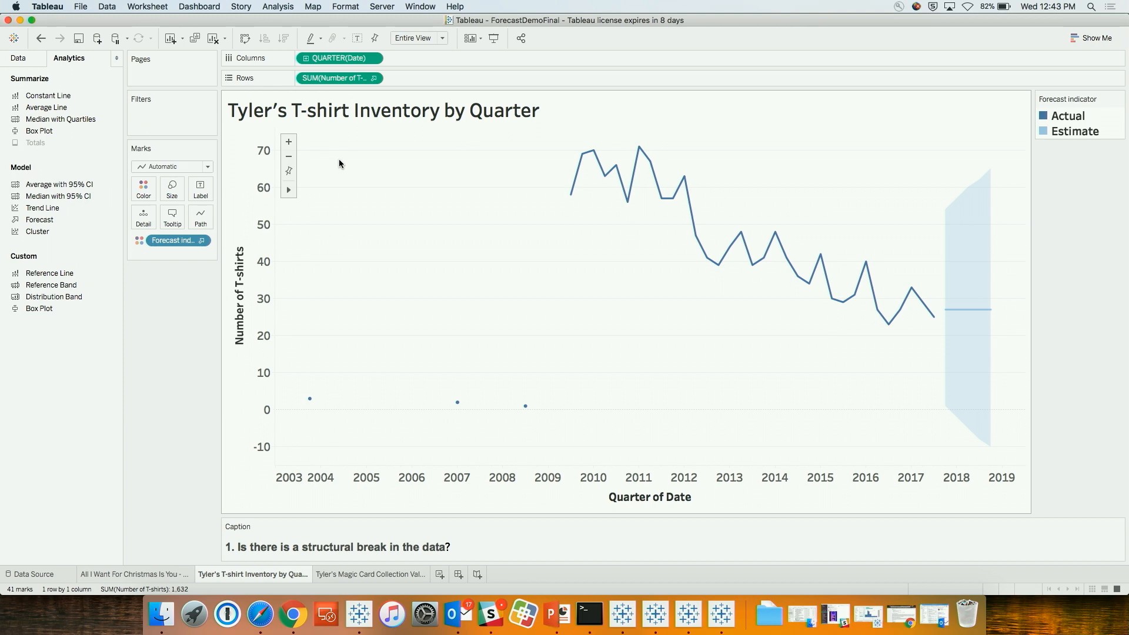
right_click(478, 308)
mouse_move(517, 395)
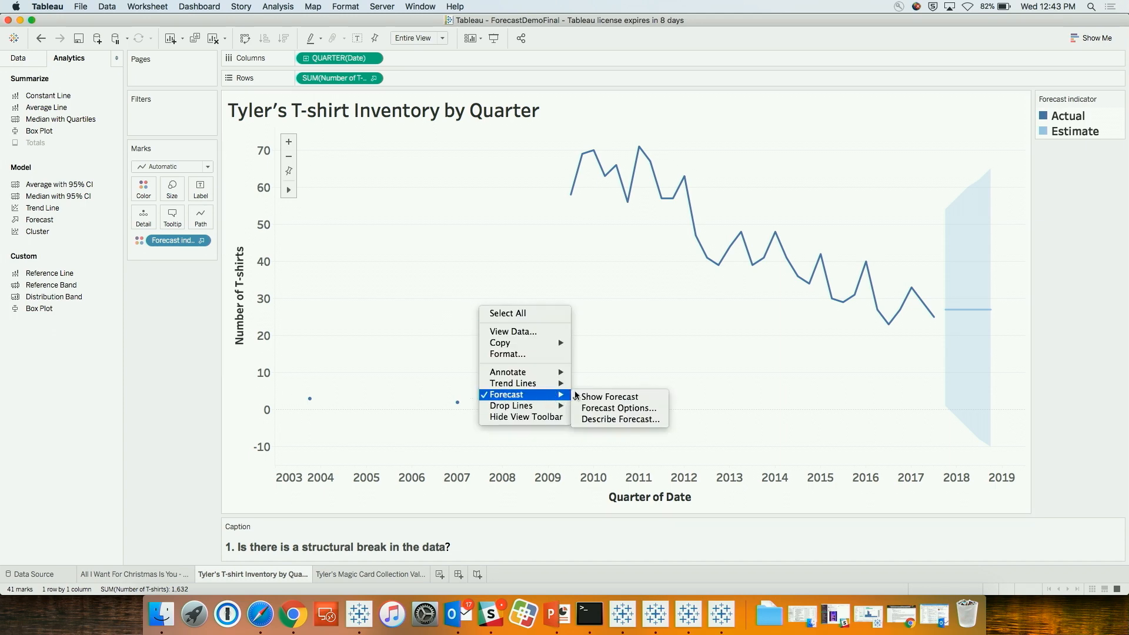
left_click(596, 420)
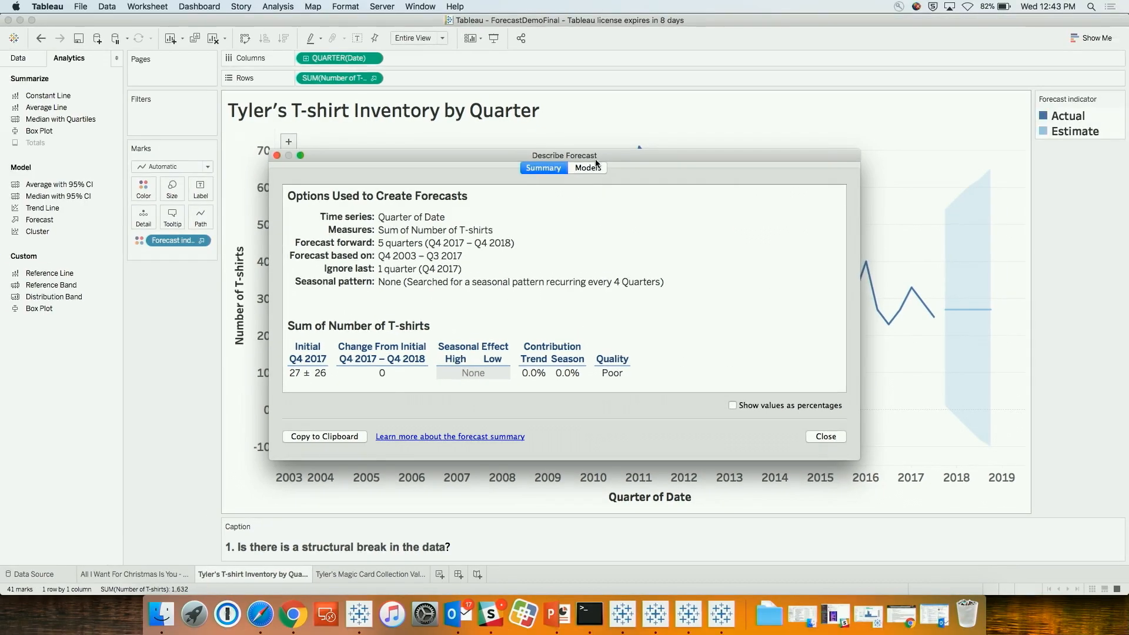
left_click(588, 168)
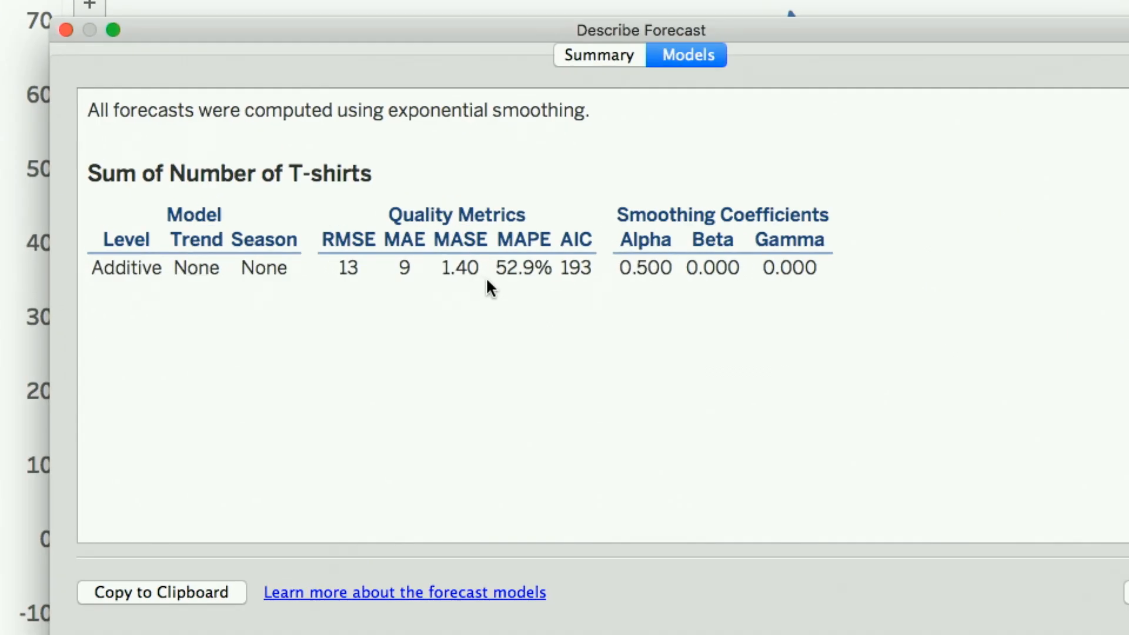
Check the MASE metric of the T-shirt forecast, close the description, and inspect the early points and the drop in the inventory line.
left_click_drag(486, 279, 466, 279)
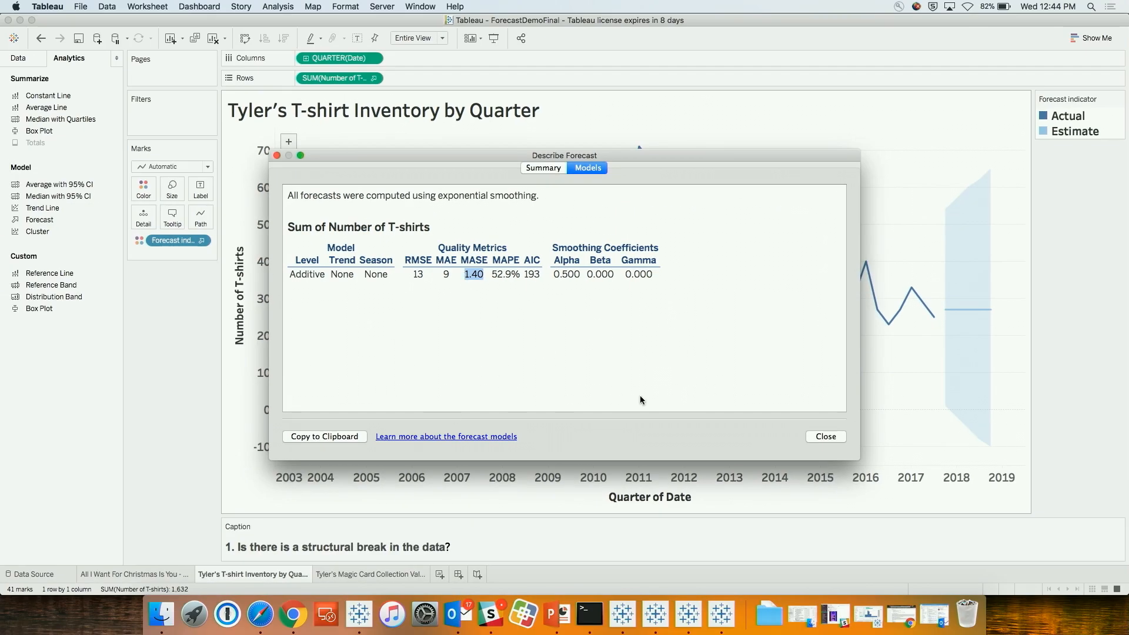
left_click(832, 437)
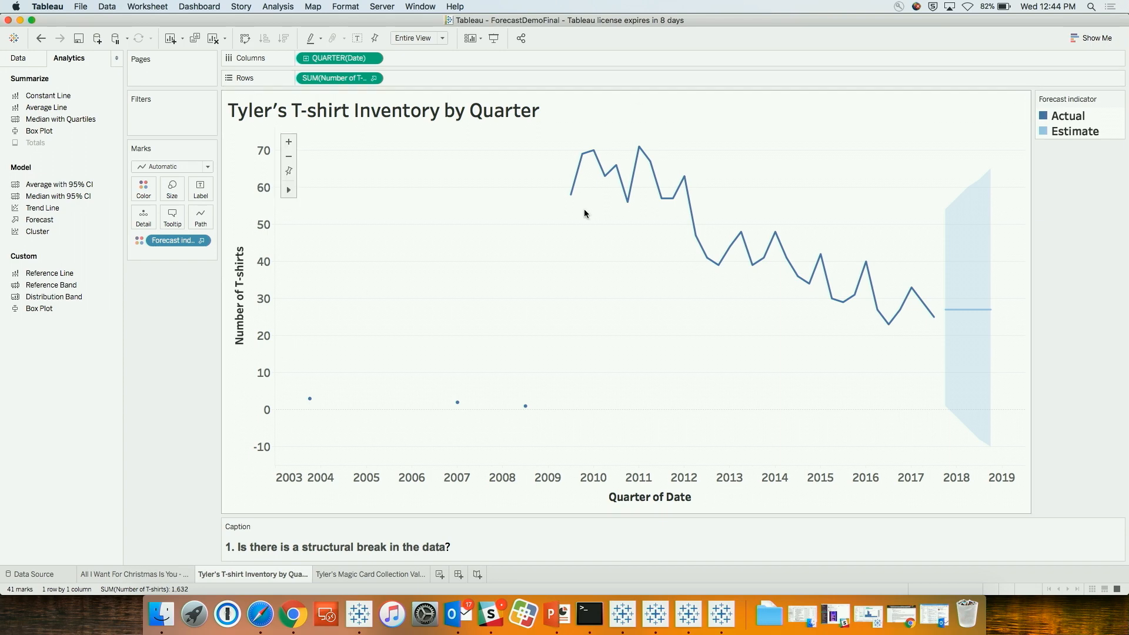
mouse_move(572, 196)
mouse_move(585, 162)
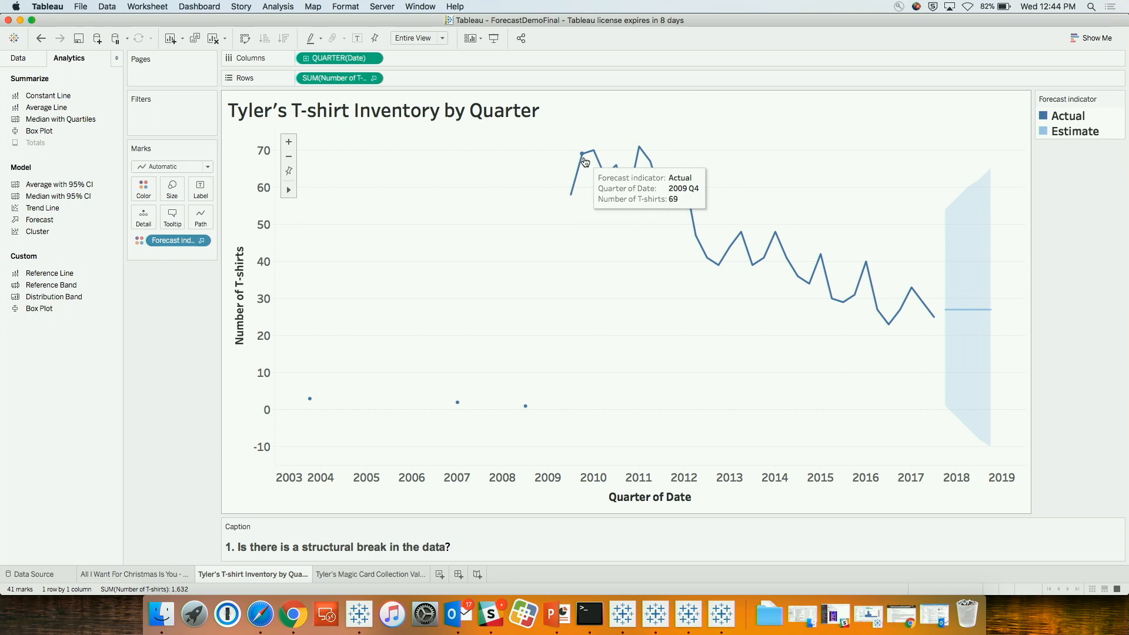
mouse_move(686, 179)
mouse_move(695, 221)
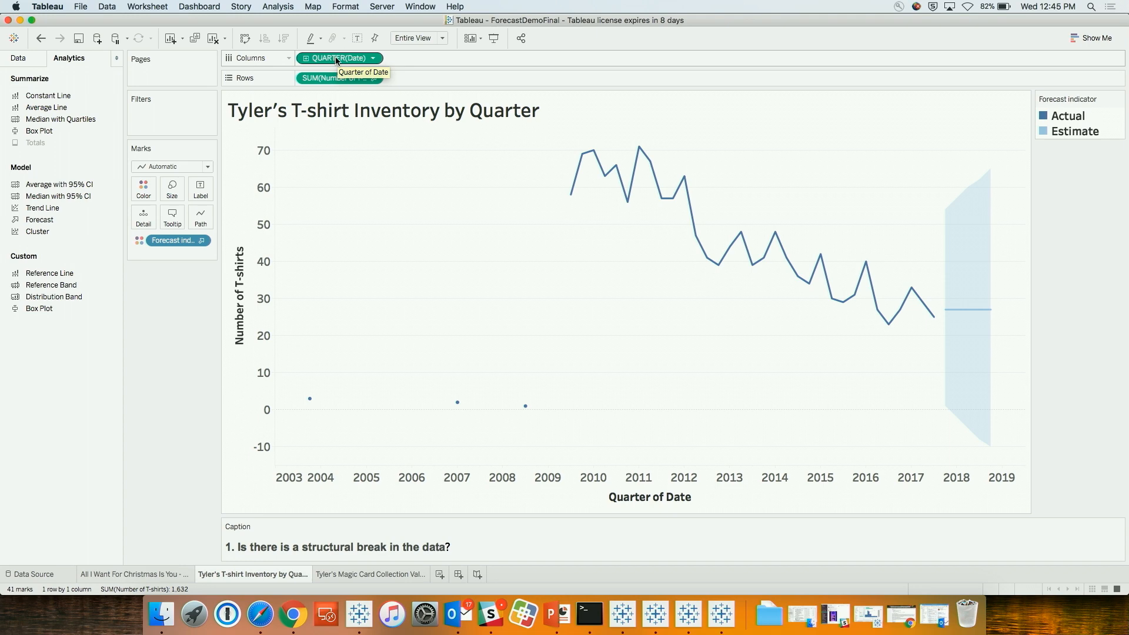
mouse_move(312, 399)
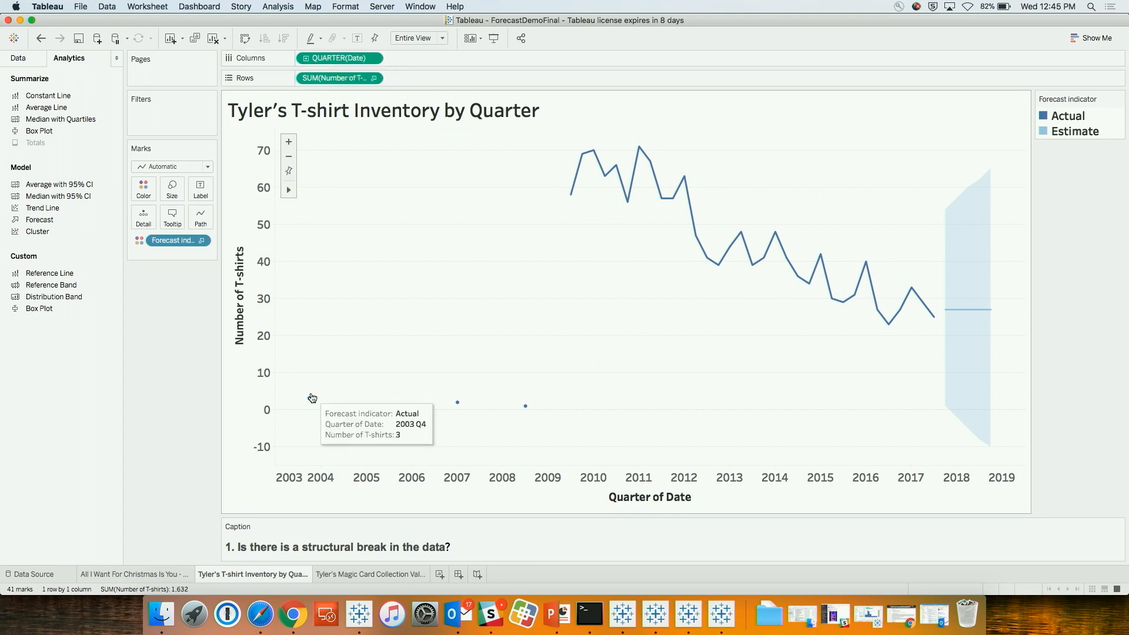
Show a filter for the quarter of Date and limit its range to 2009 Q4 through 2017 Q4.
right_click(339, 60)
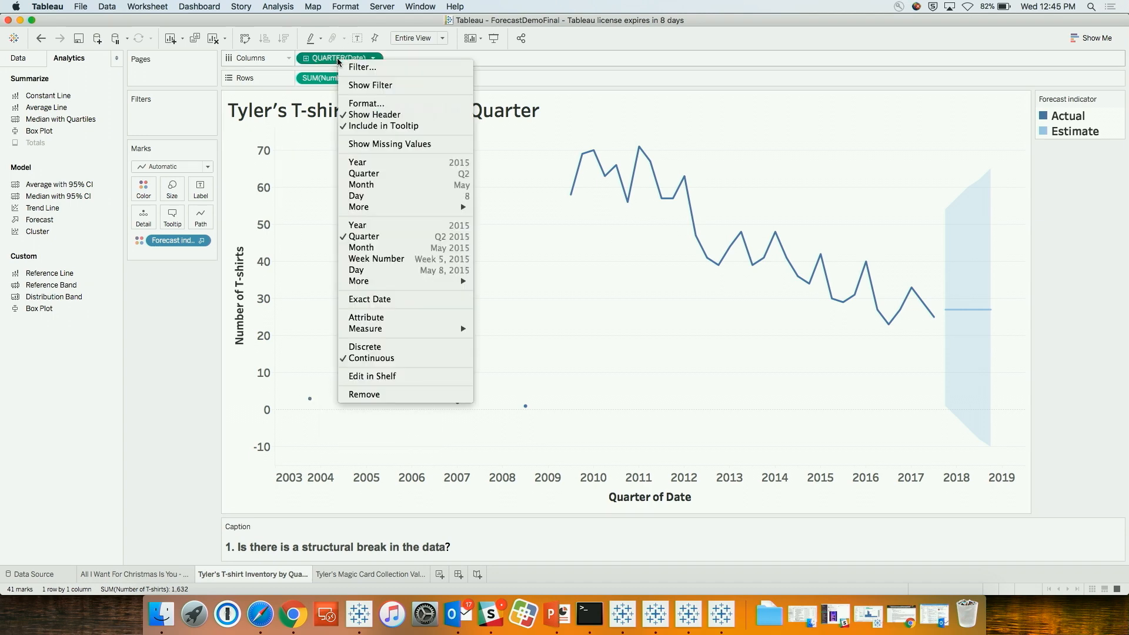
left_click(377, 87)
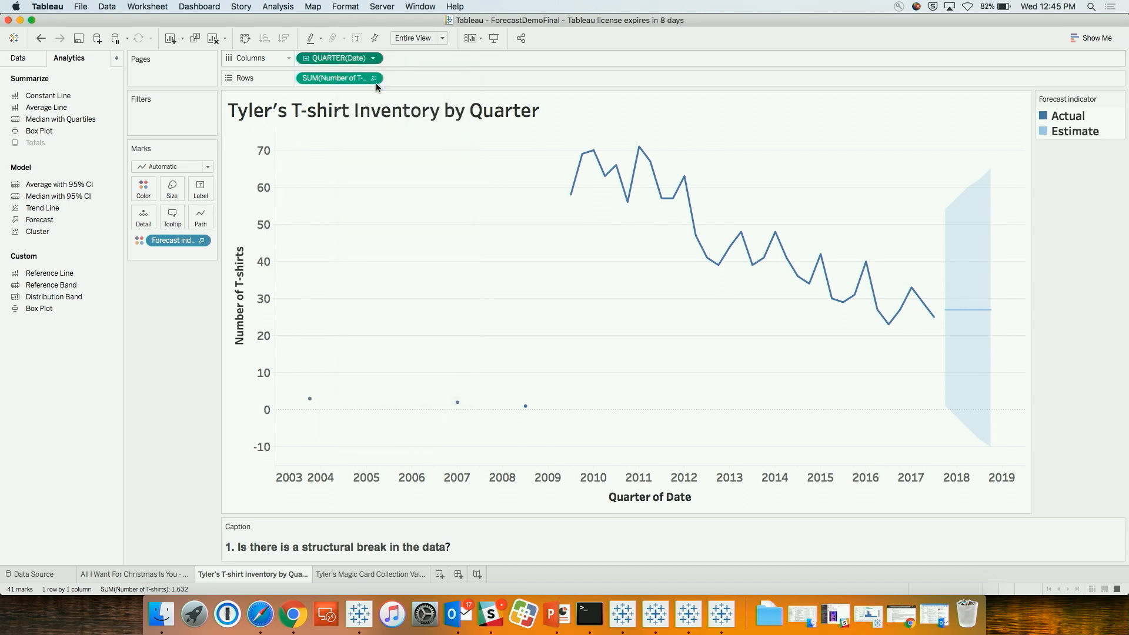
left_click_drag(1045, 127, 1074, 126)
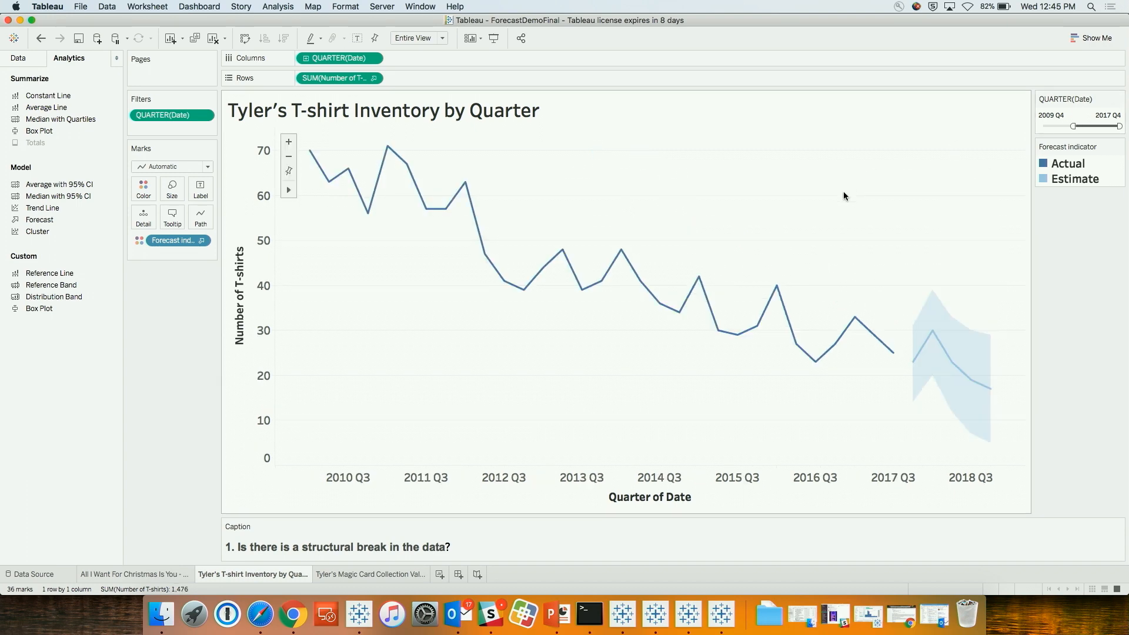
Describe the forecast of the filtered T-shirt inventory, and examine its summary and the model's MASE metric.
right_click(760, 193)
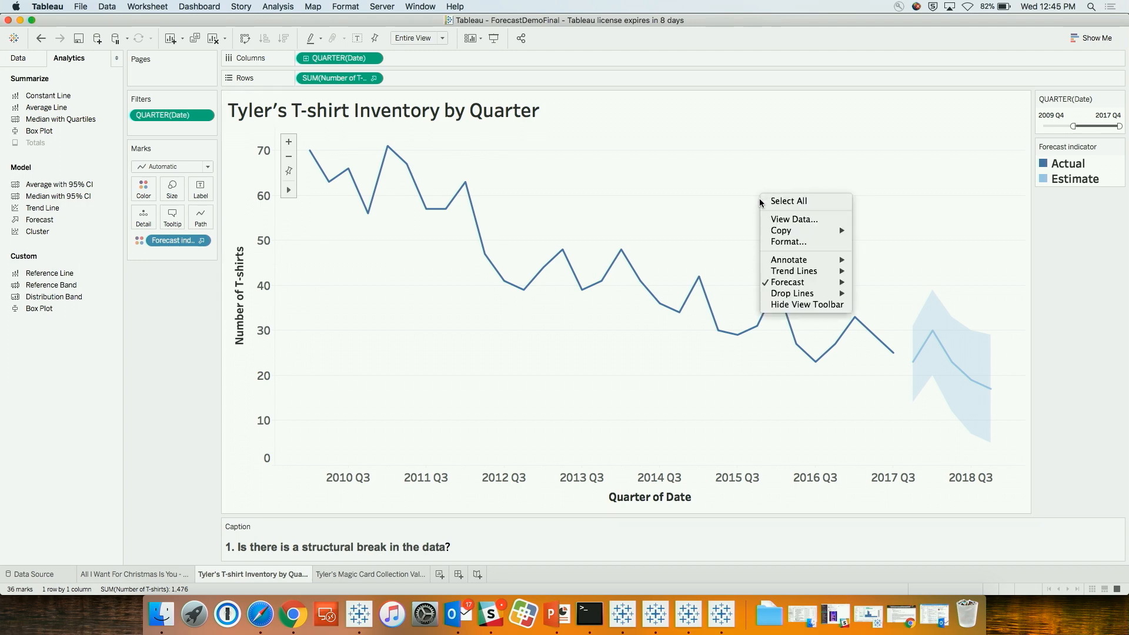
mouse_move(791, 282)
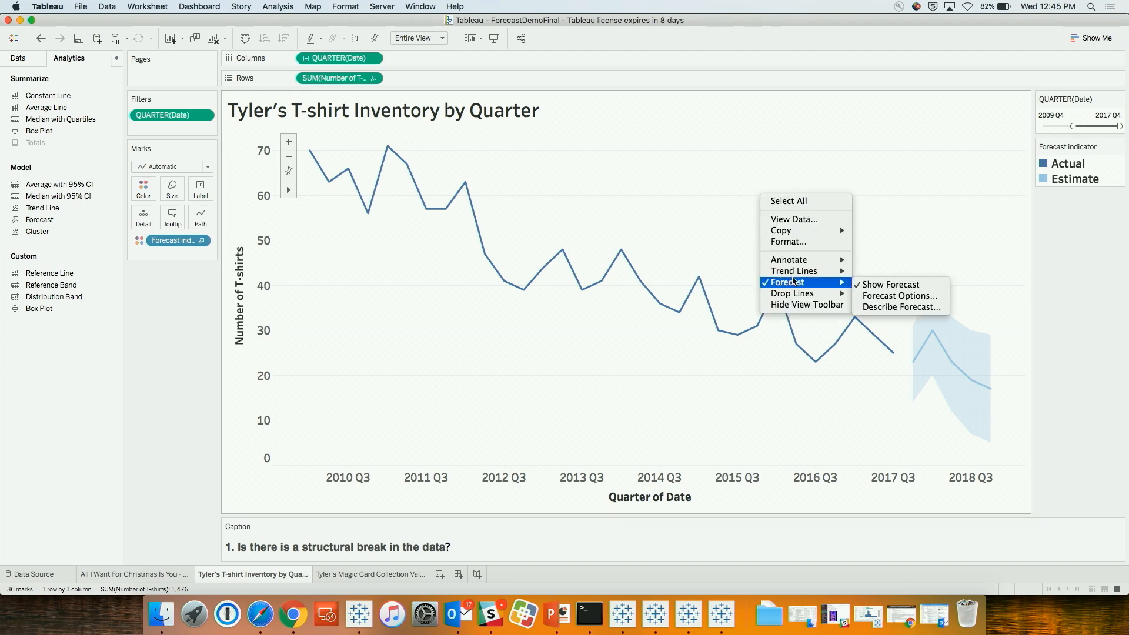
left_click(881, 311)
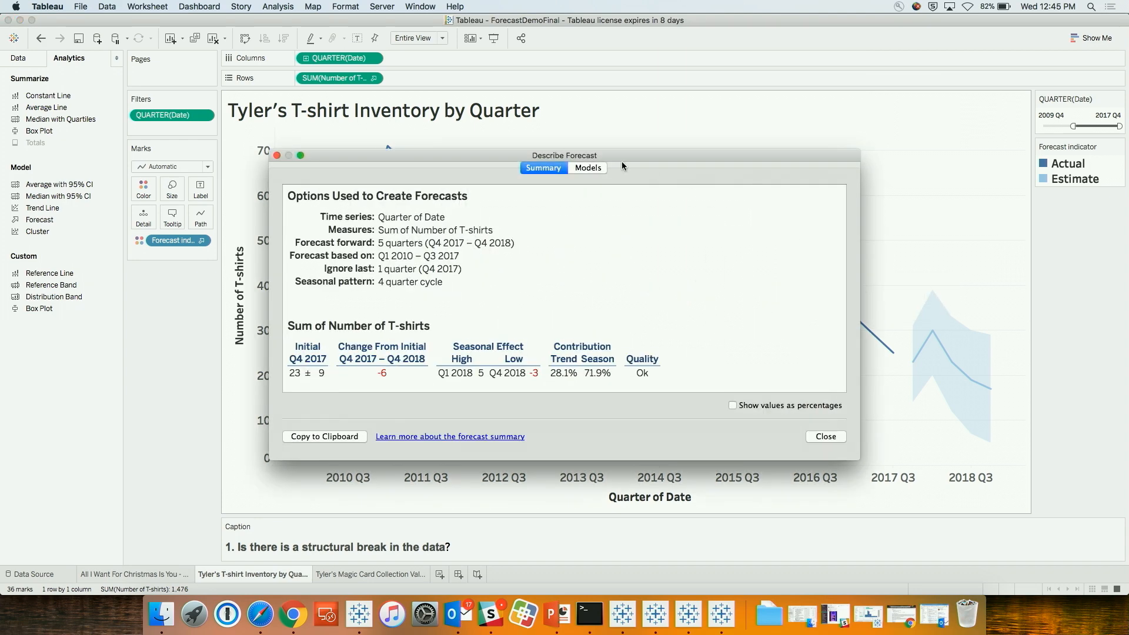
left_click(588, 169)
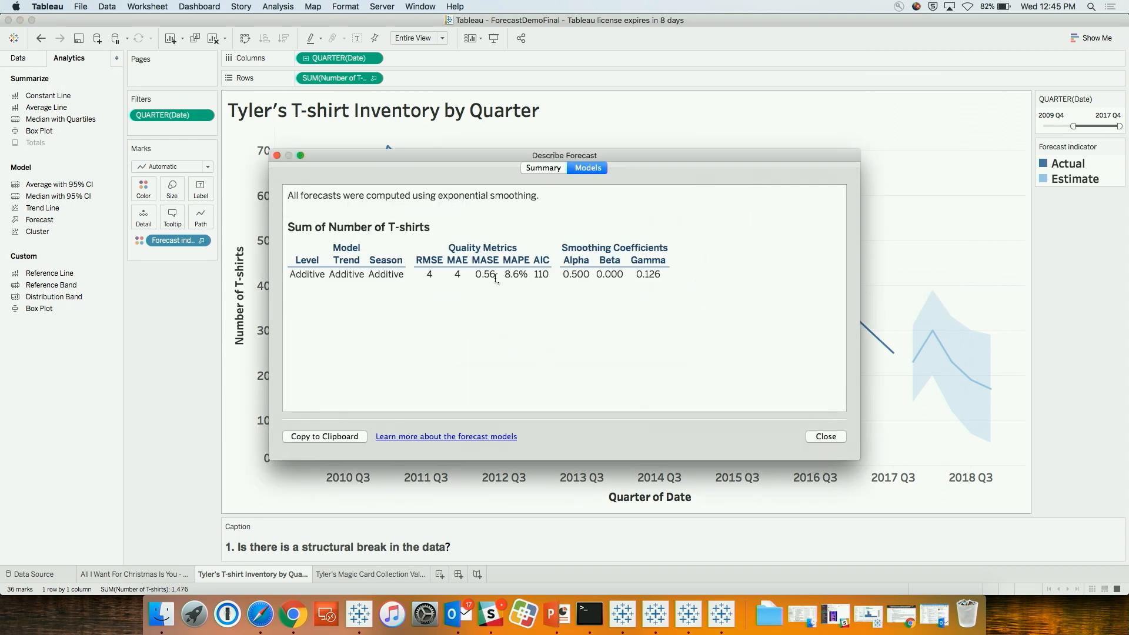
left_click_drag(495, 275, 476, 277)
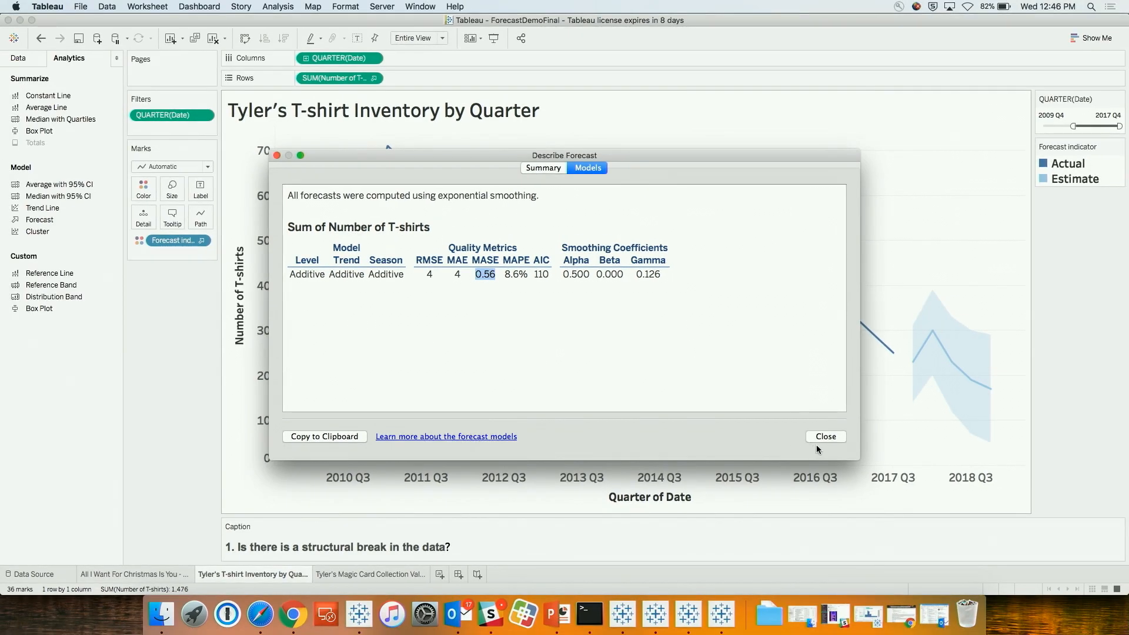
left_click(826, 438)
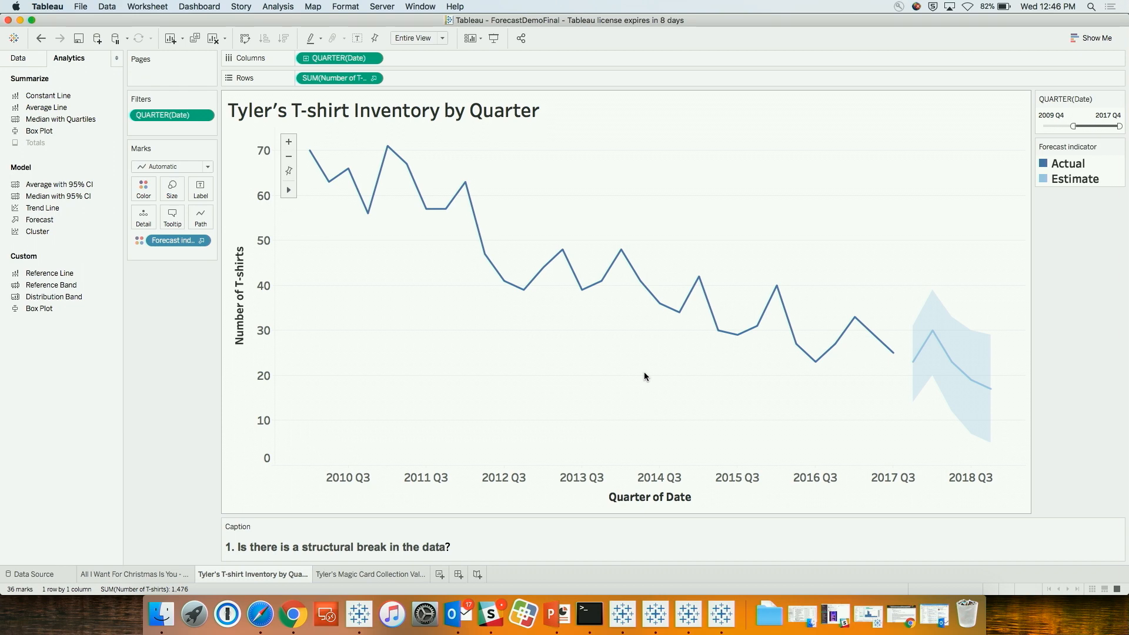
Move the start of the quarter filter to 2012 Q4, and examine the MASE metric in the forecast's model description.
mouse_move(485, 257)
left_click_drag(1072, 125, 1088, 125)
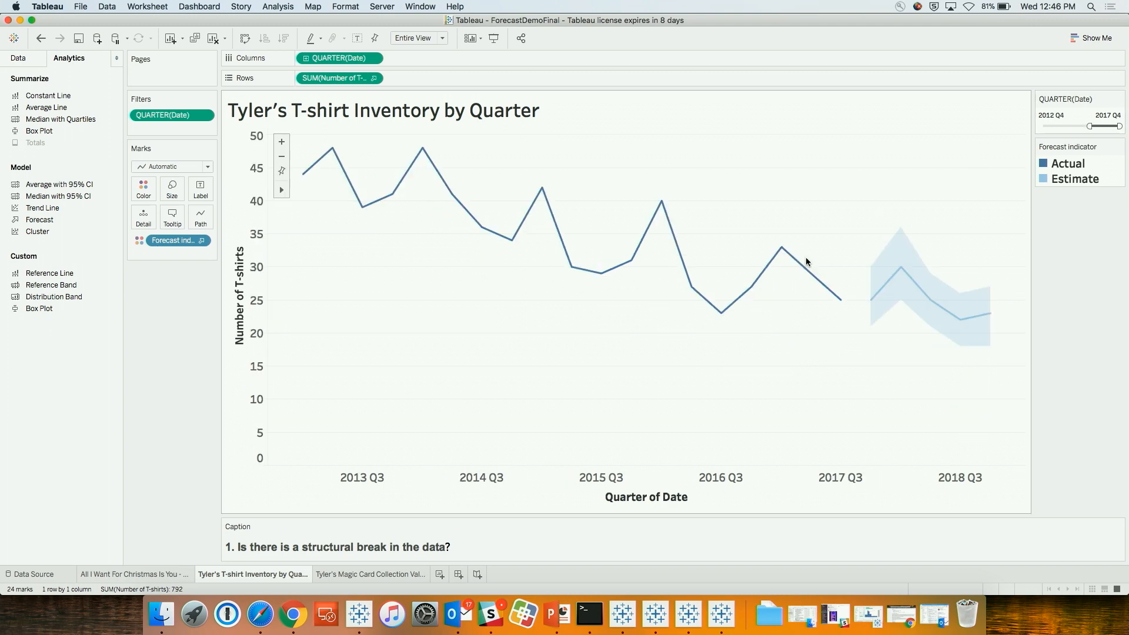
right_click(523, 318)
mouse_move(564, 404)
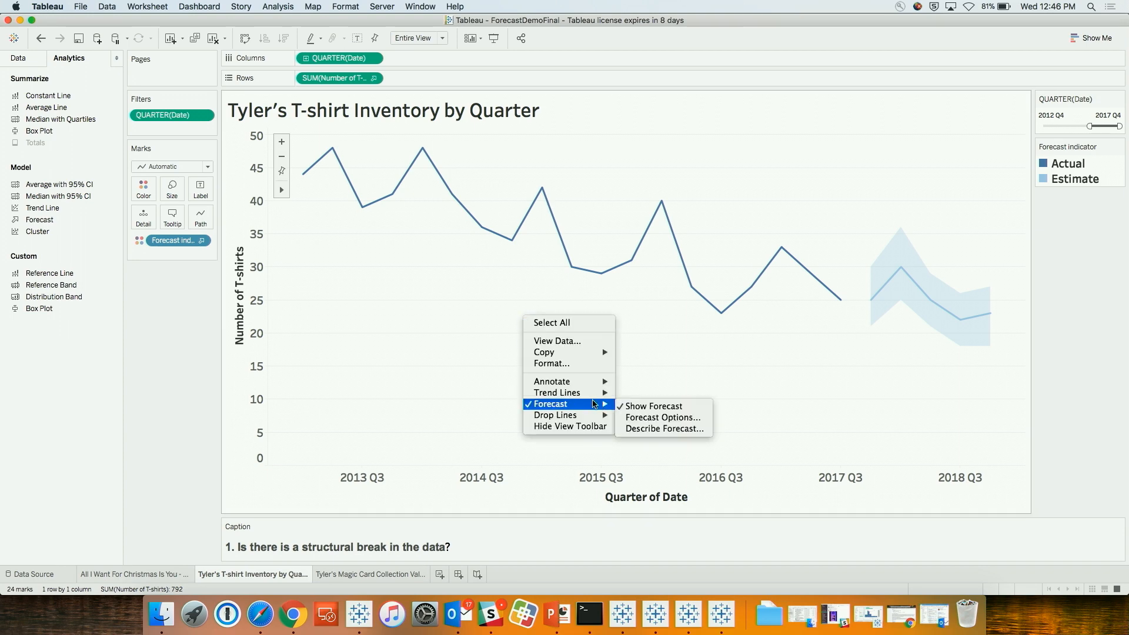
left_click(643, 428)
left_click(588, 167)
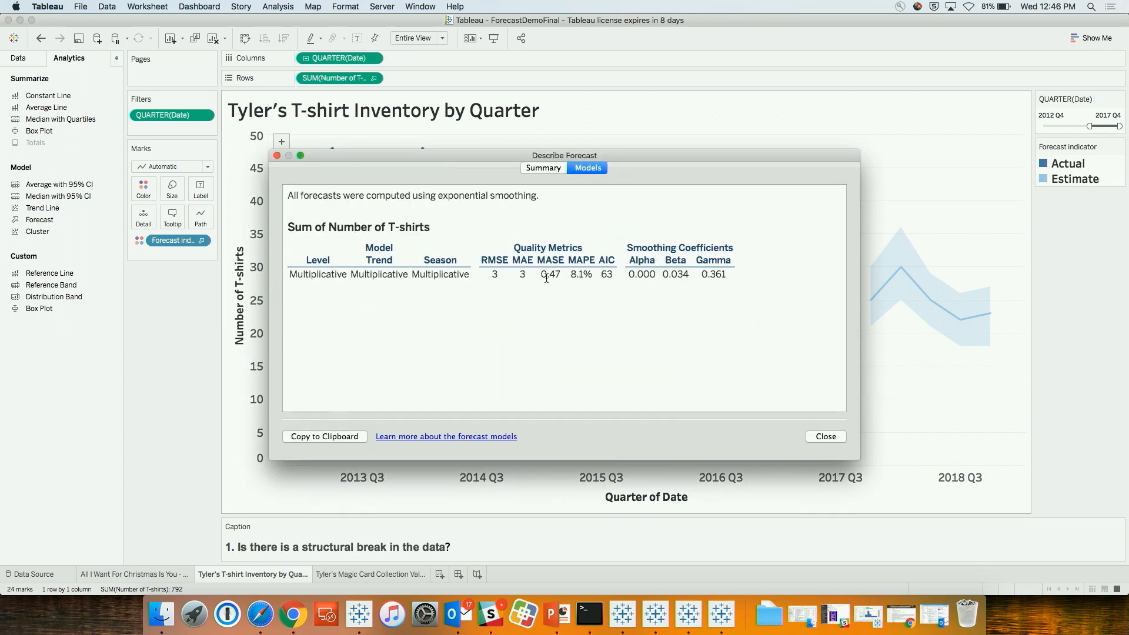
left_click_drag(541, 275, 558, 275)
left_click(832, 437)
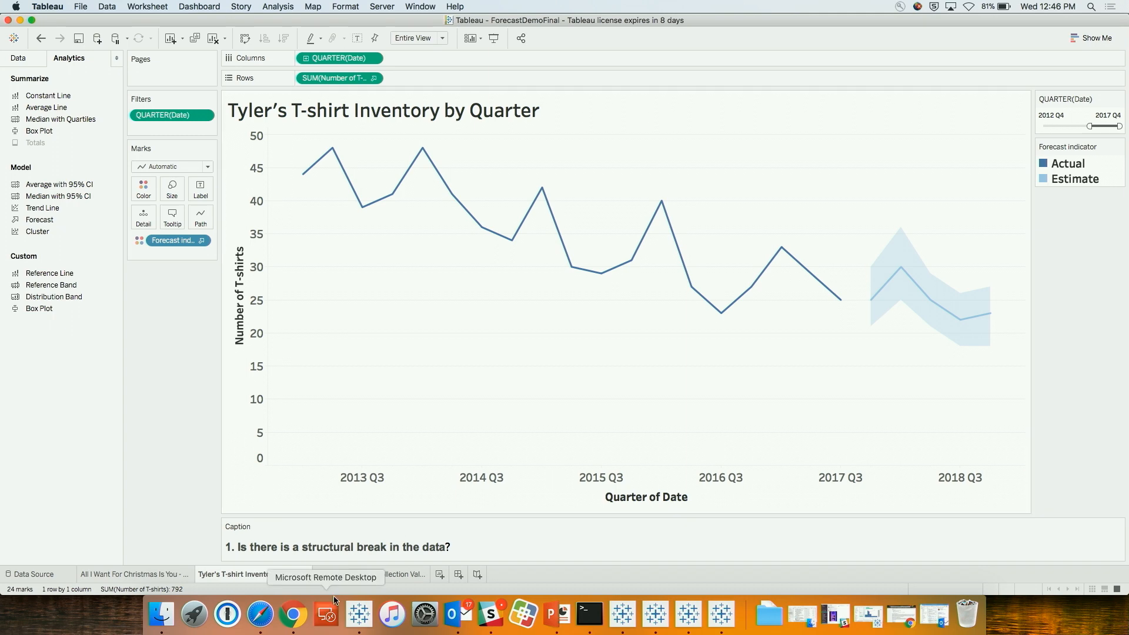
On the Magic Card Collection Value sheet, add a forecast to the weekly chart and examine its summary and MASE metric.
left_click(378, 573)
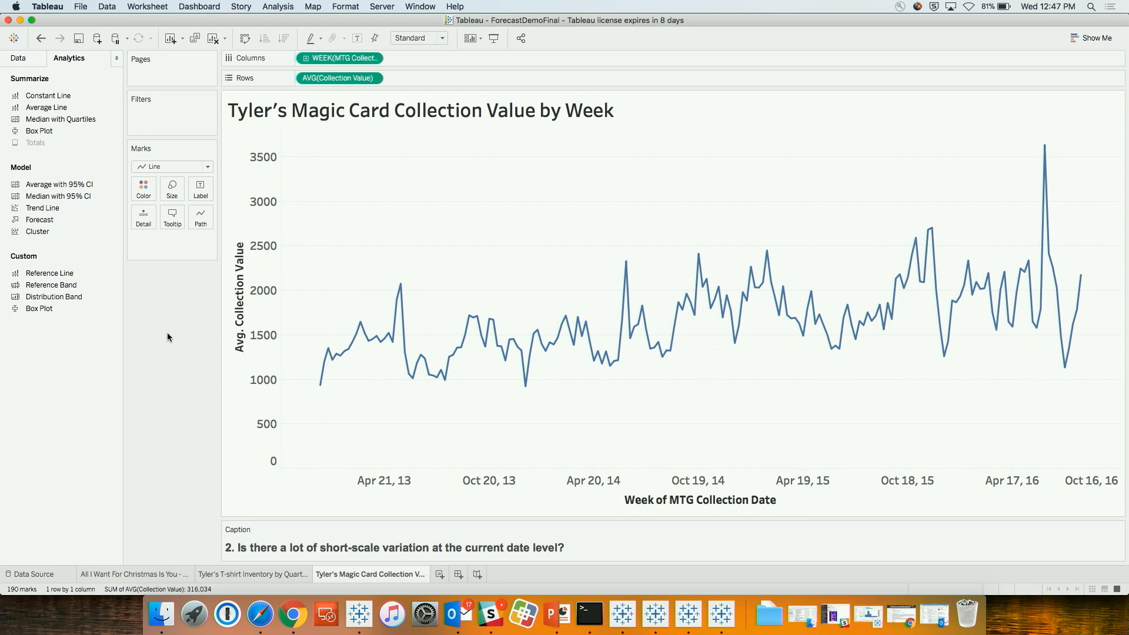
left_click_drag(39, 220, 321, 166)
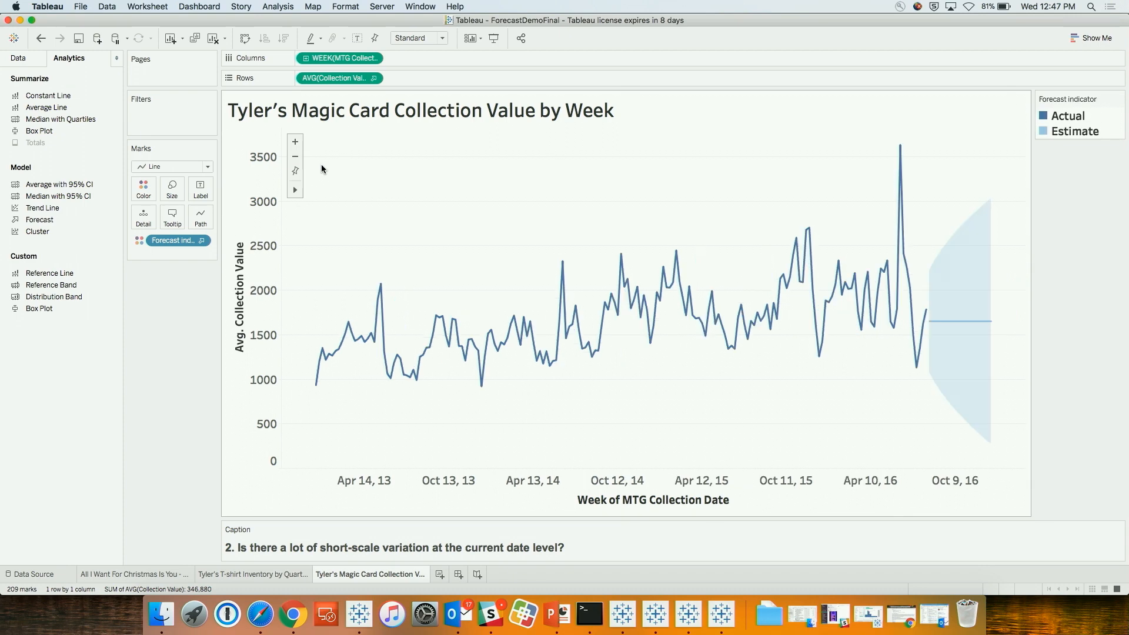
right_click(575, 236)
mouse_move(662, 322)
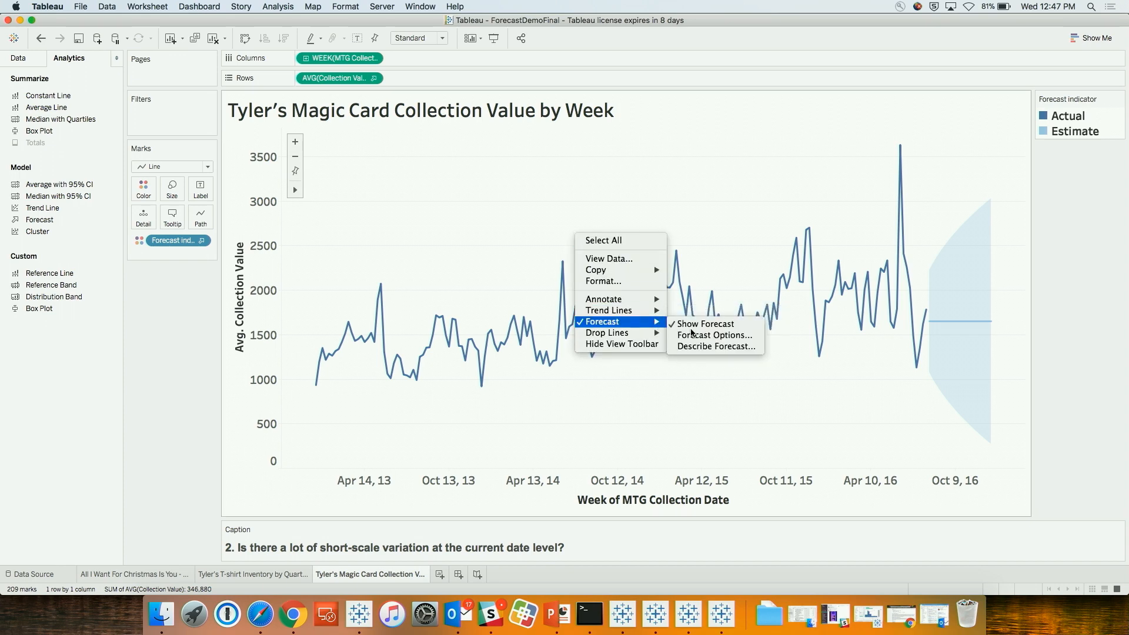
left_click(701, 349)
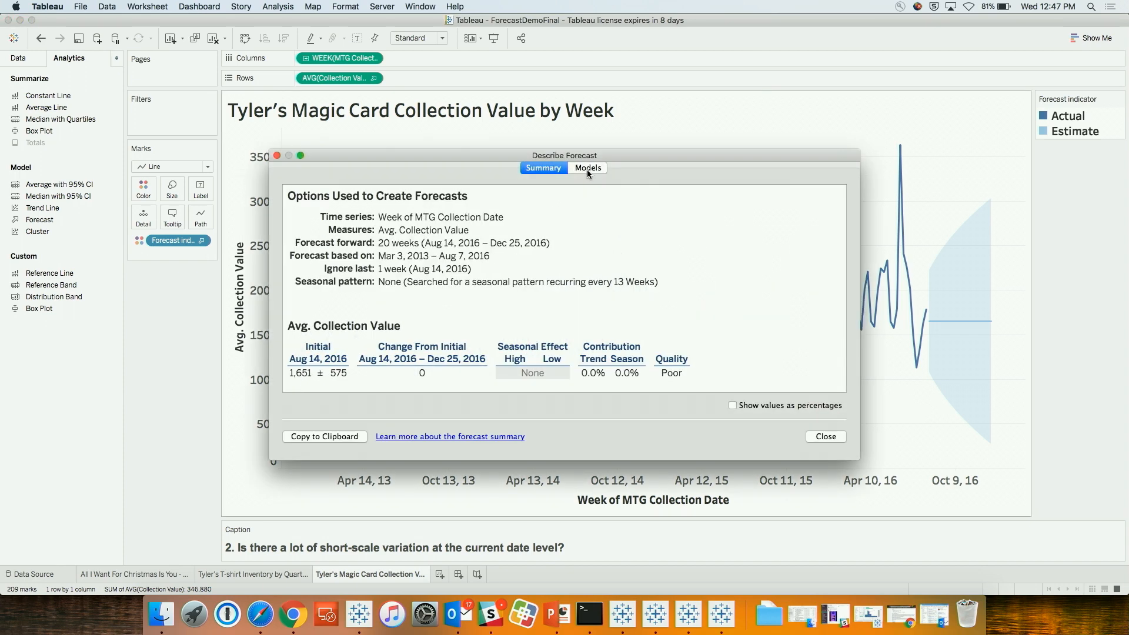
left_click(589, 169)
left_click_drag(485, 272, 462, 276)
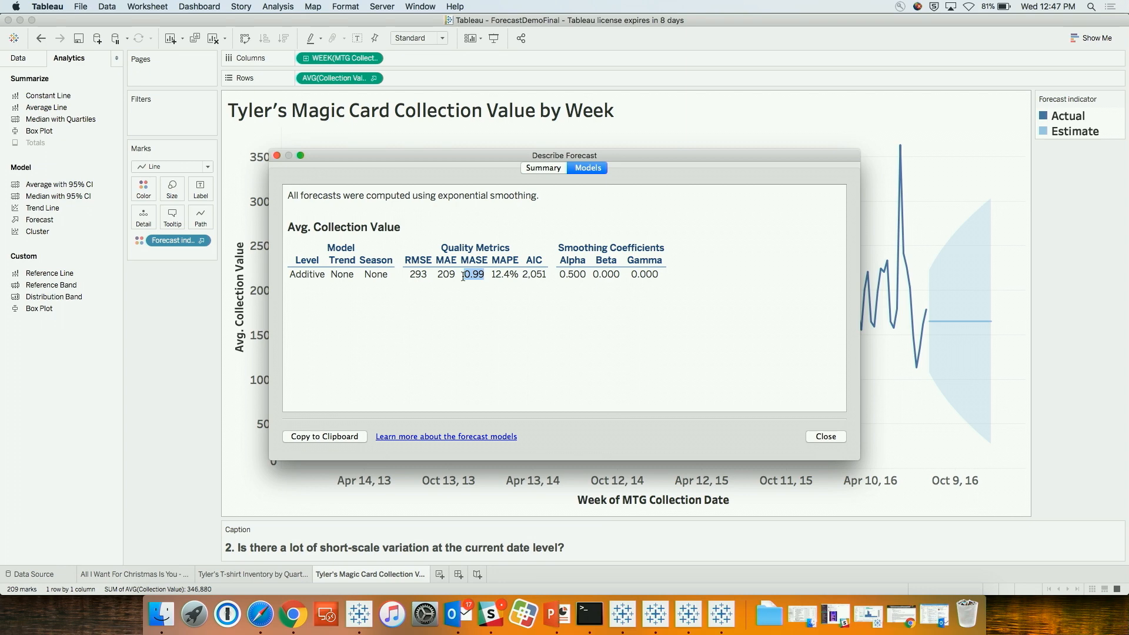
left_click(826, 436)
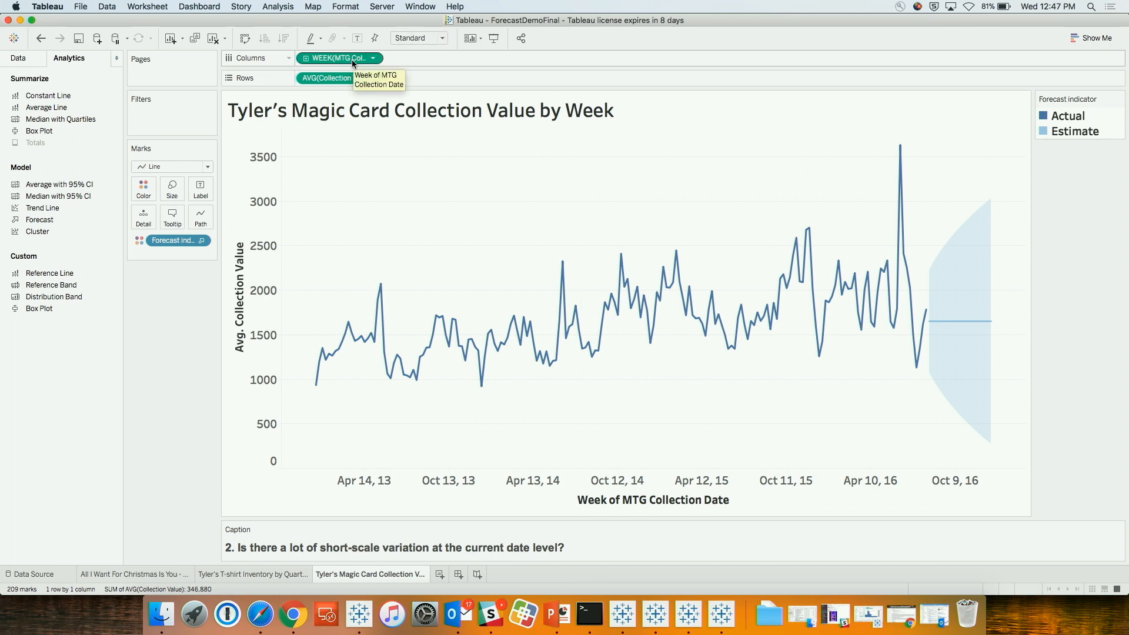
Change MTG Collection Date to continuous months, and examine the forecast's summary and MASE metric.
left_click(373, 58)
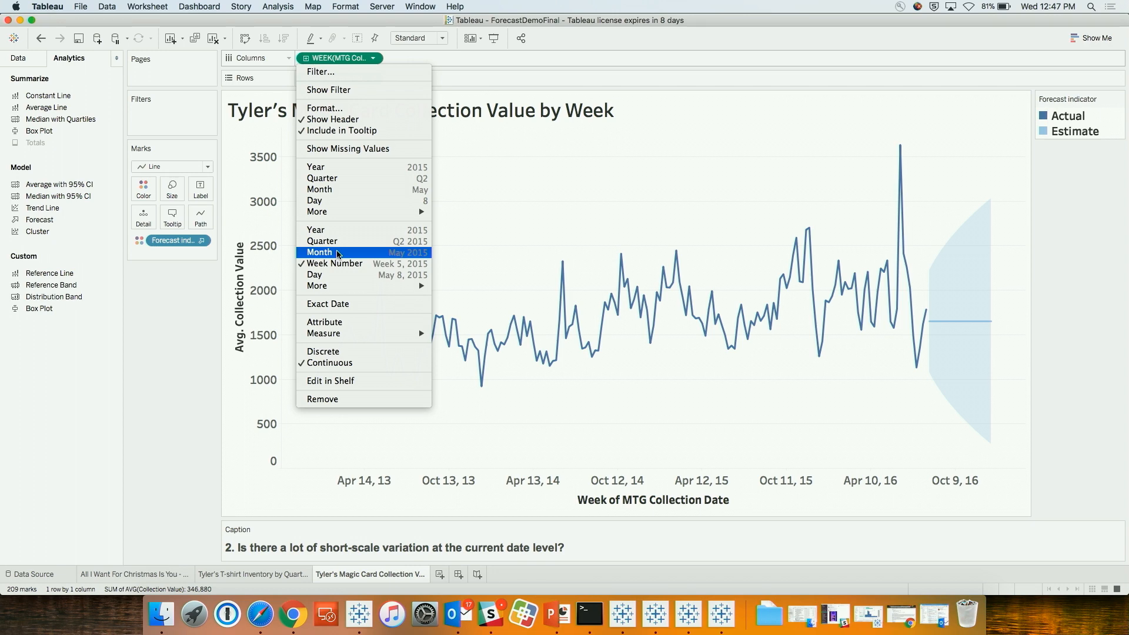
left_click(338, 252)
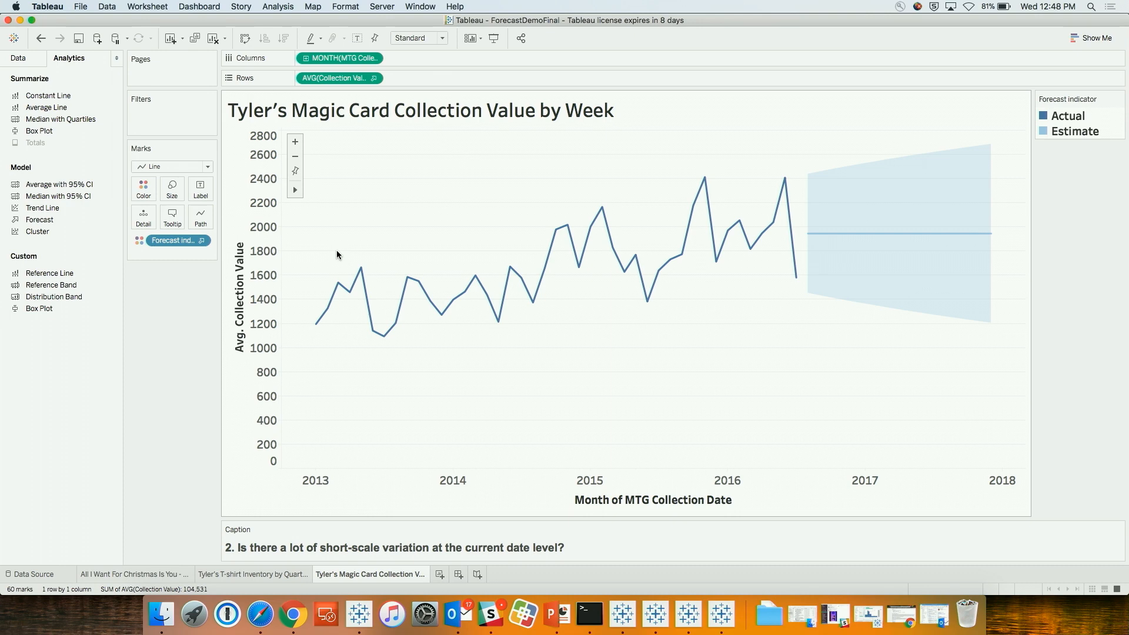
right_click(429, 225)
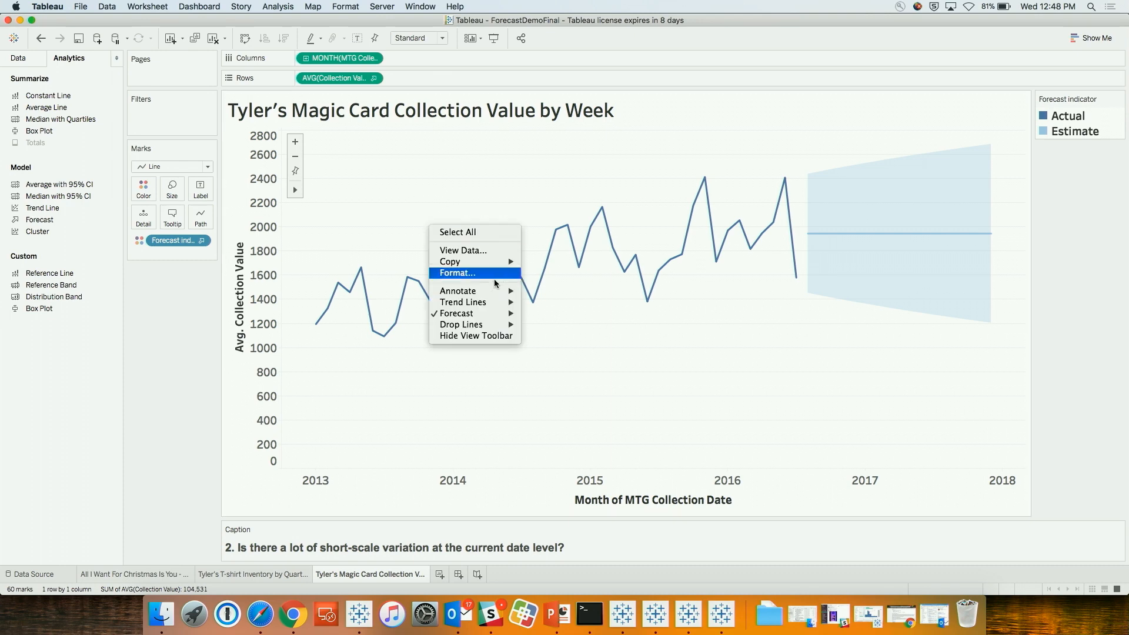
mouse_move(485, 315)
left_click(565, 338)
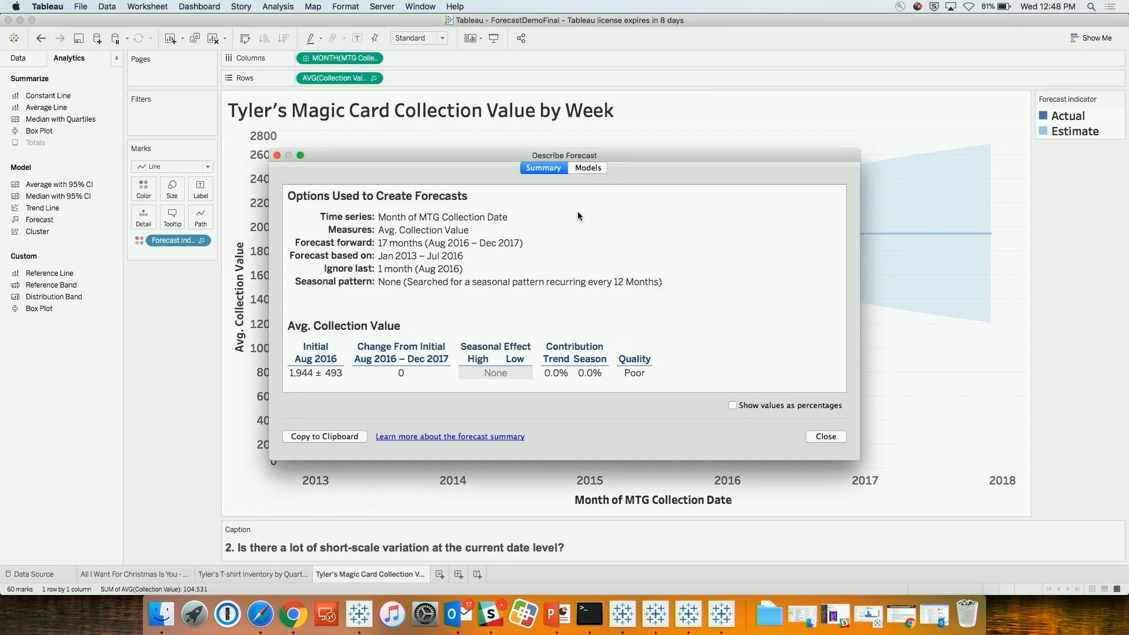
left_click(592, 169)
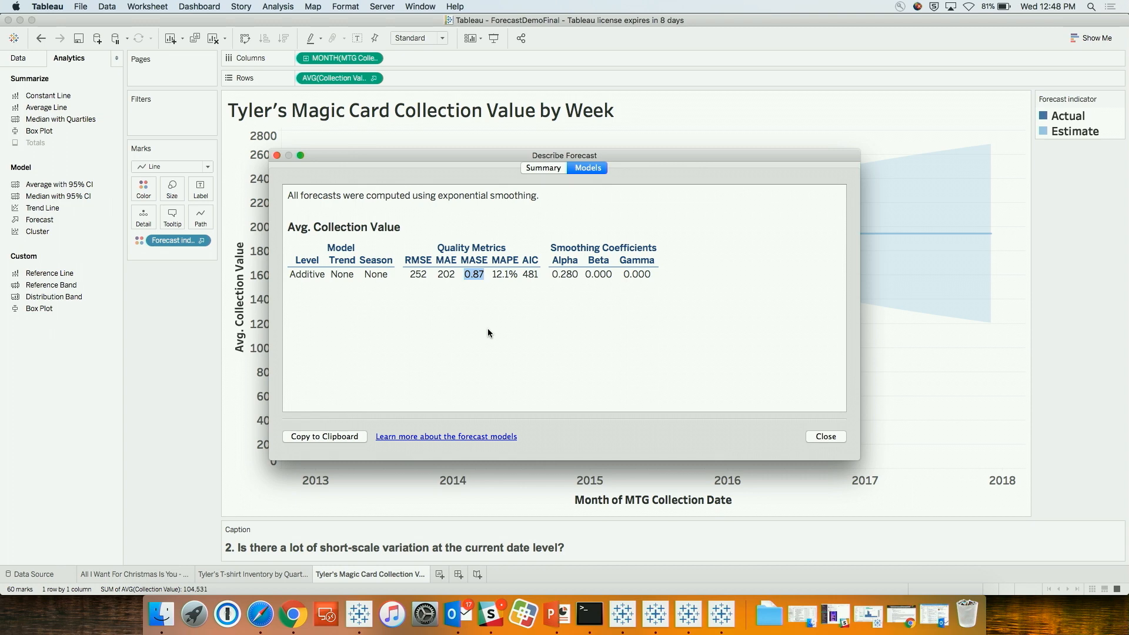
left_click(825, 436)
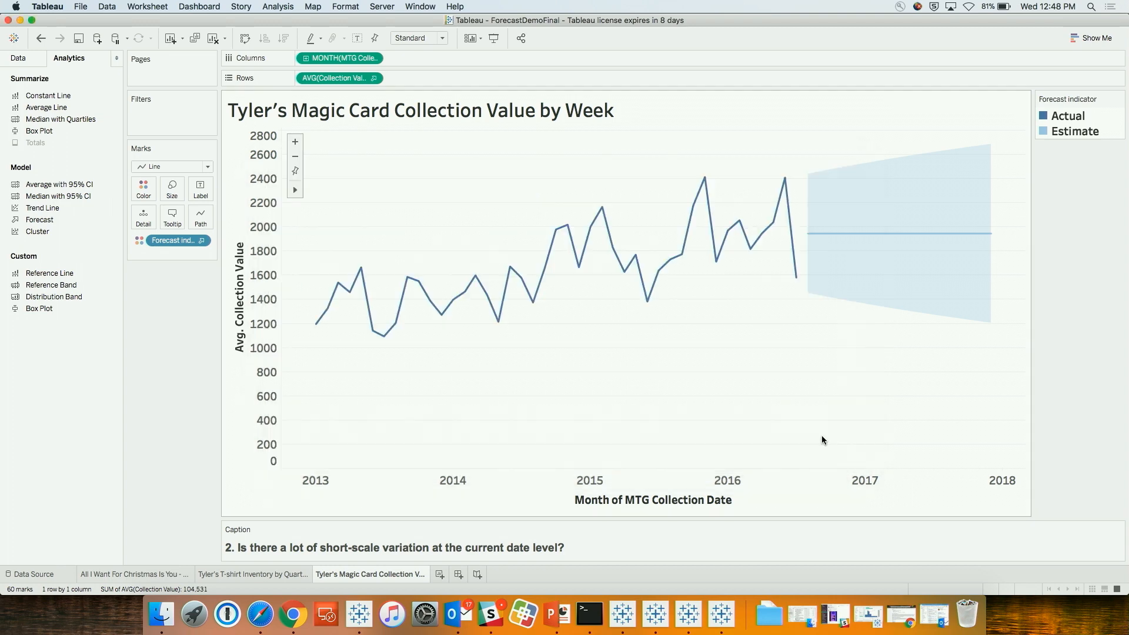
Change MTG Collection Date to continuous quarters, and examine the quality metrics in the forecast's model description.
left_click(374, 59)
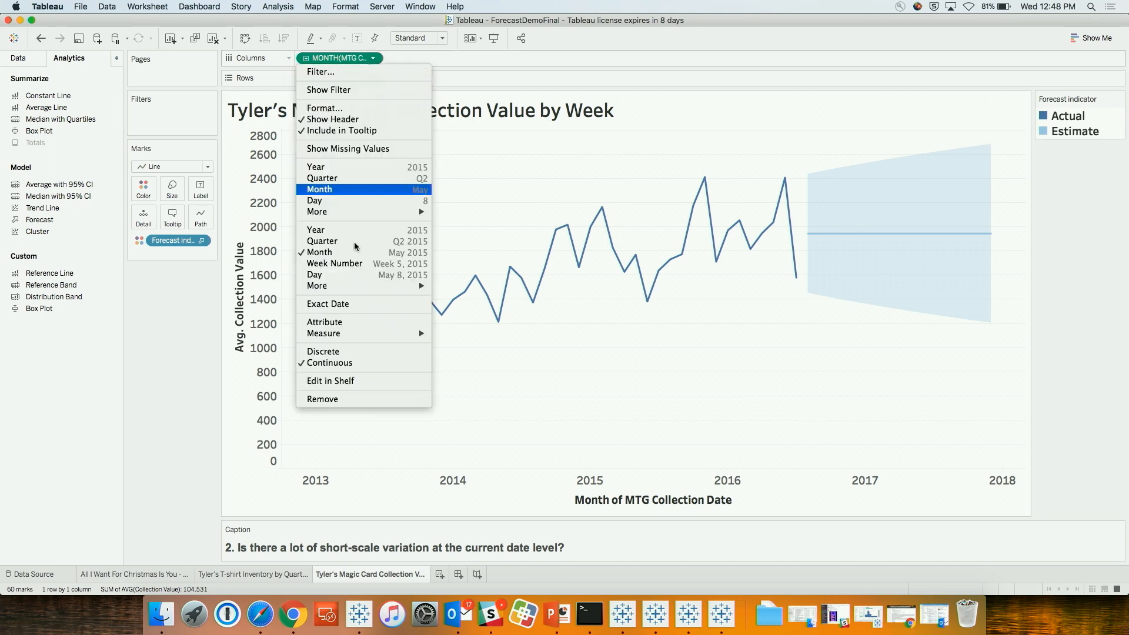
left_click(338, 252)
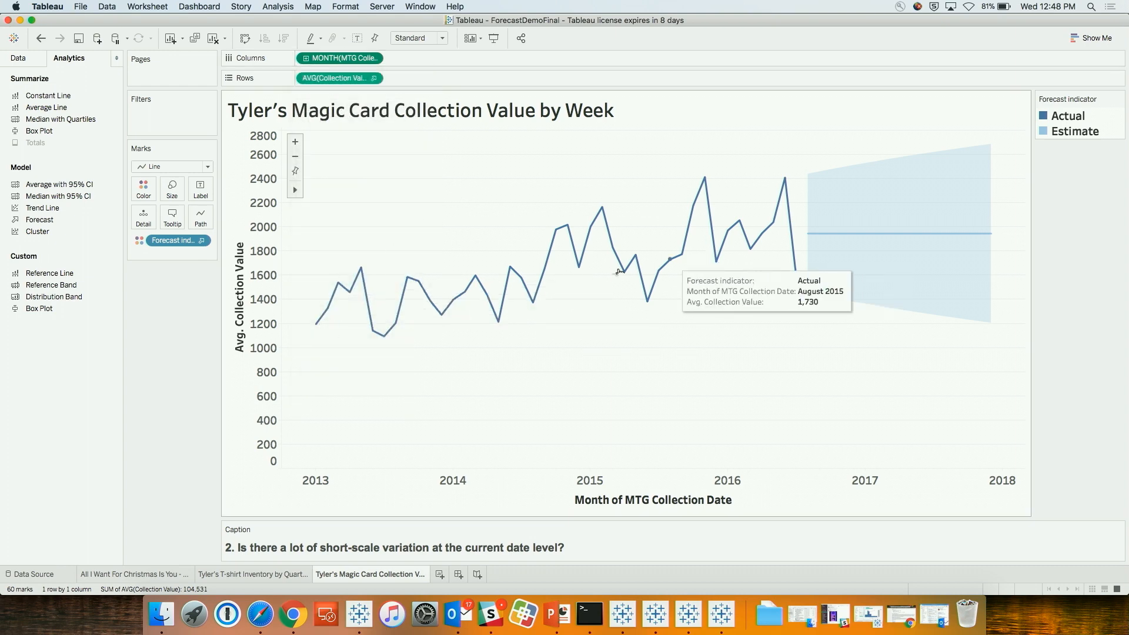
left_click(374, 58)
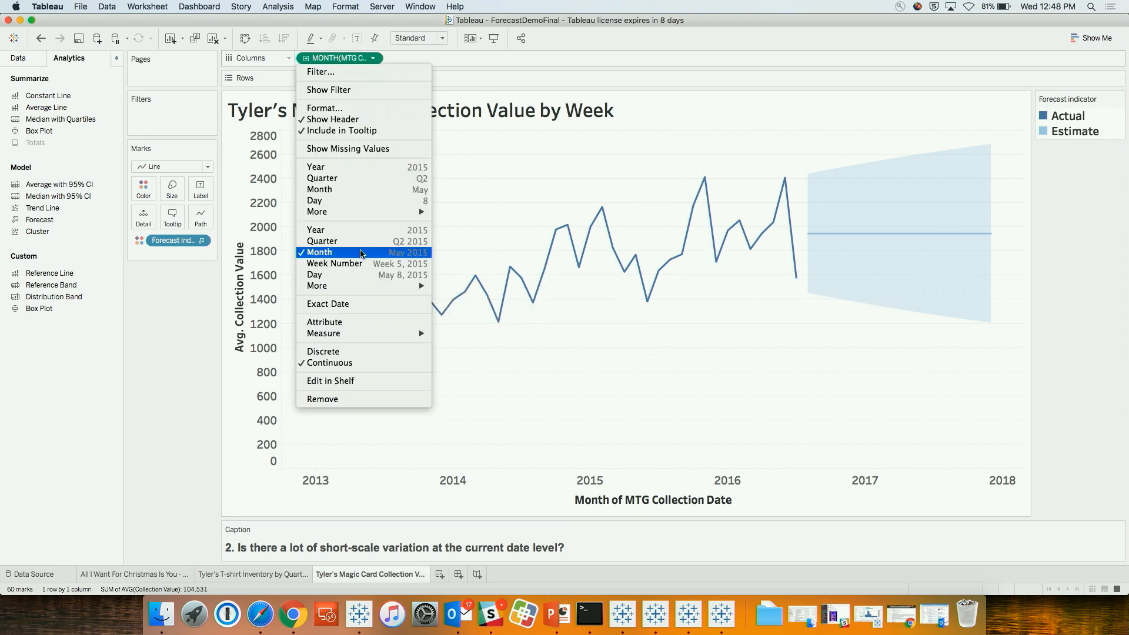
left_click(349, 240)
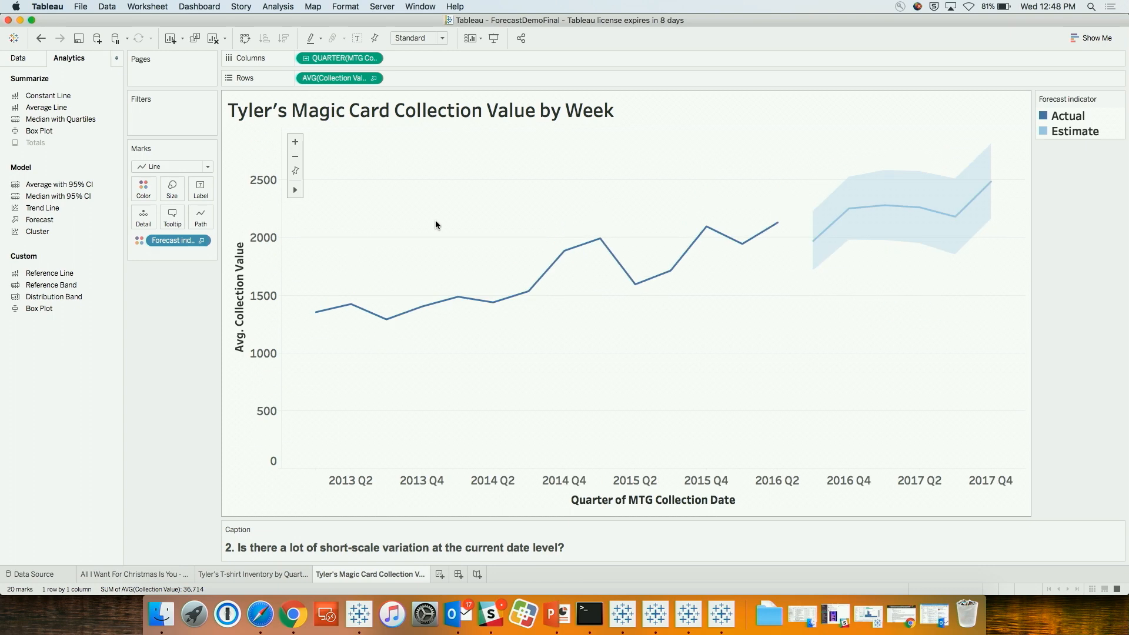
right_click(412, 231)
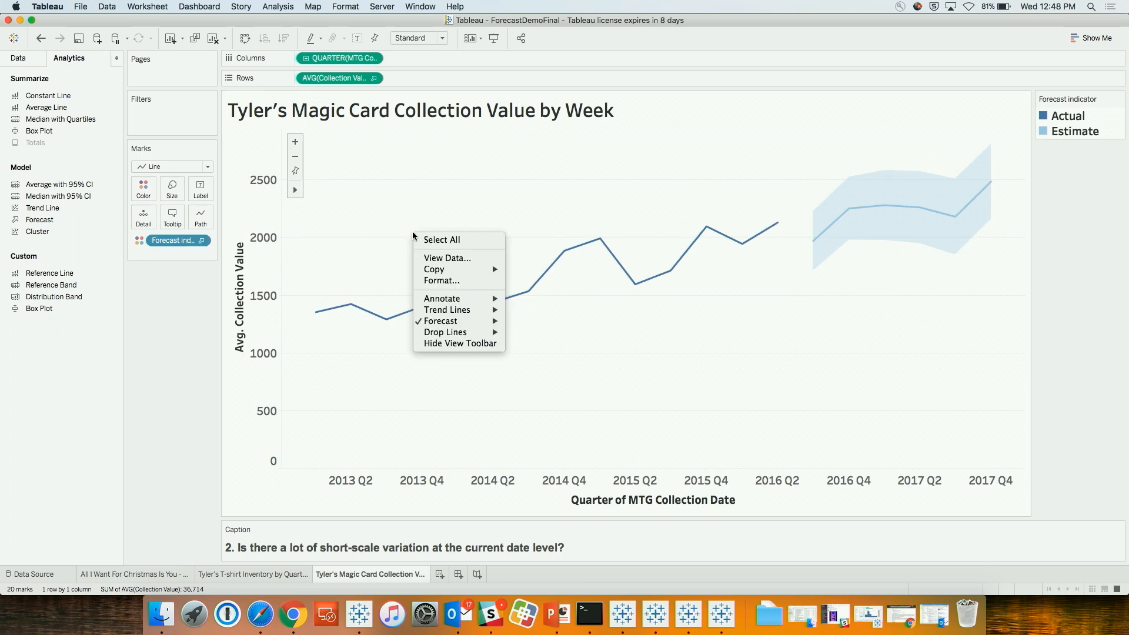
mouse_move(447, 321)
left_click(530, 346)
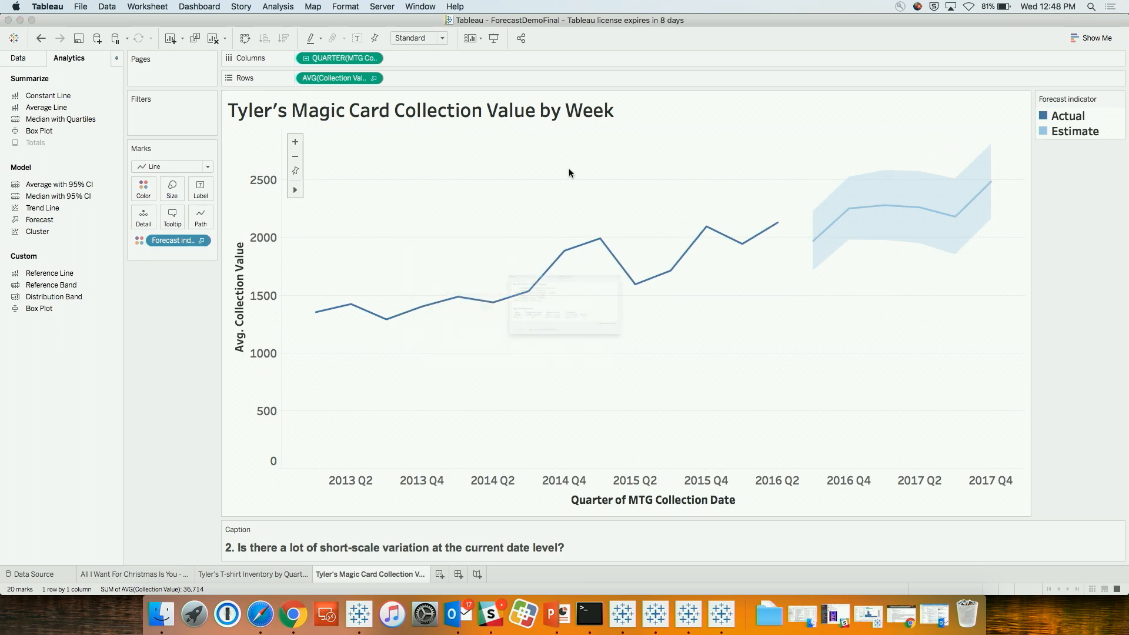
left_click(587, 168)
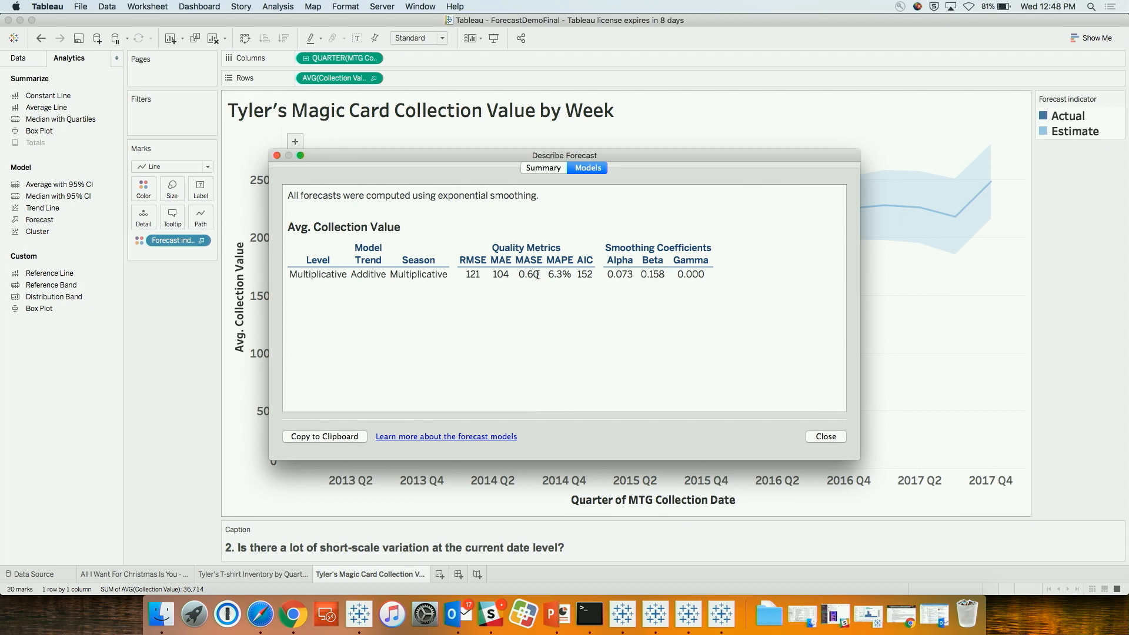
left_click(830, 437)
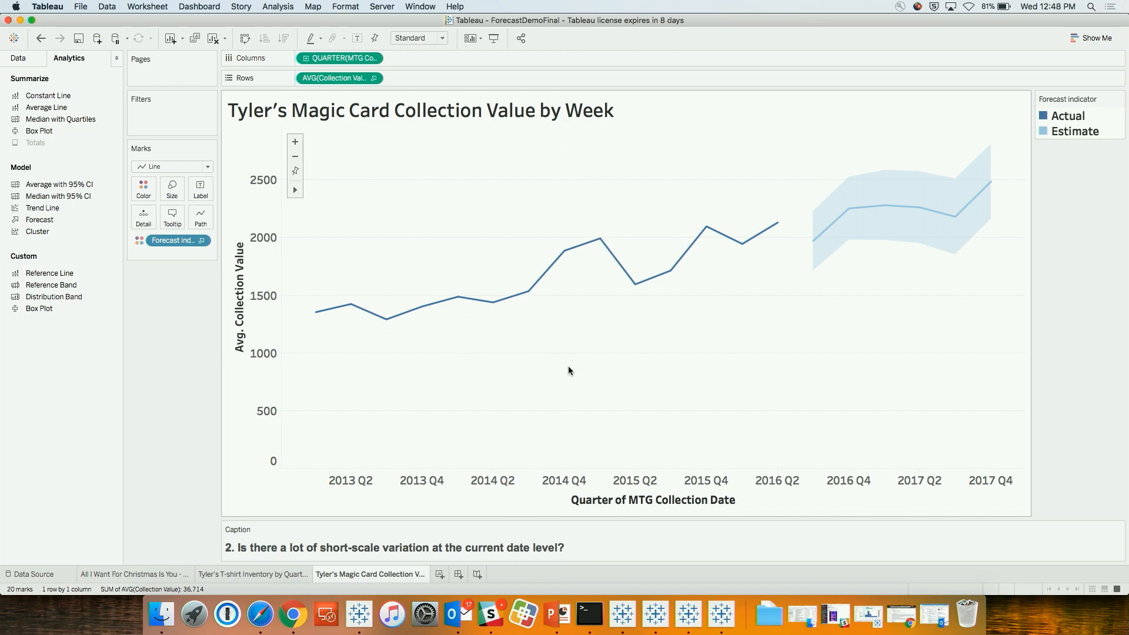
Switch to the PowerPoint presentation showing the slide "Forecasting: Naïve Forecast".
key("ctrl+Up")
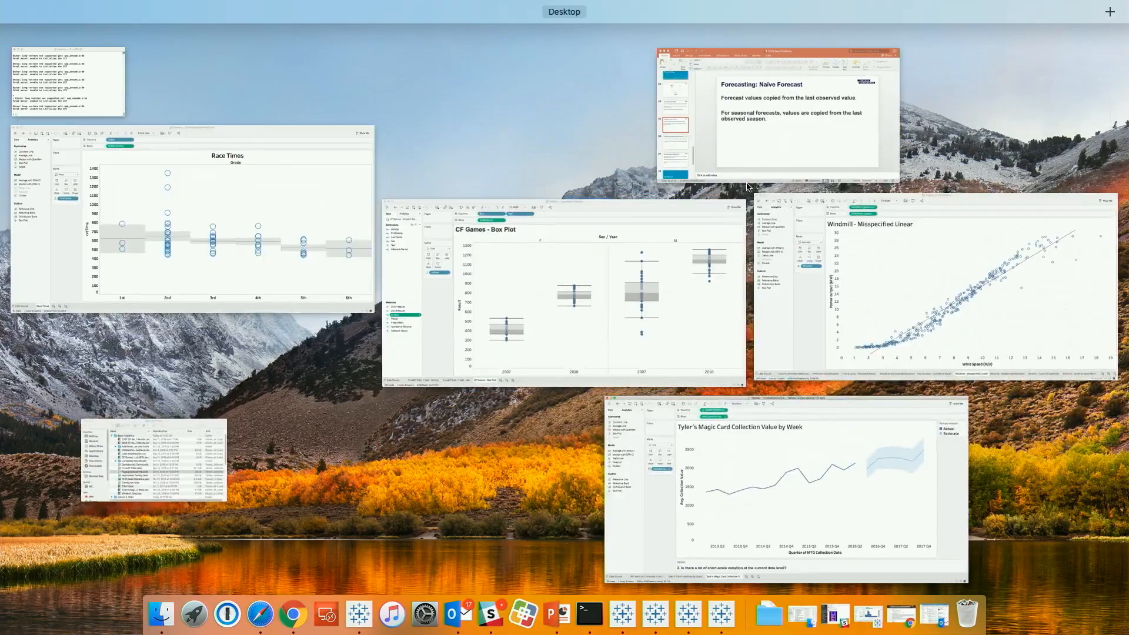
left_click(767, 150)
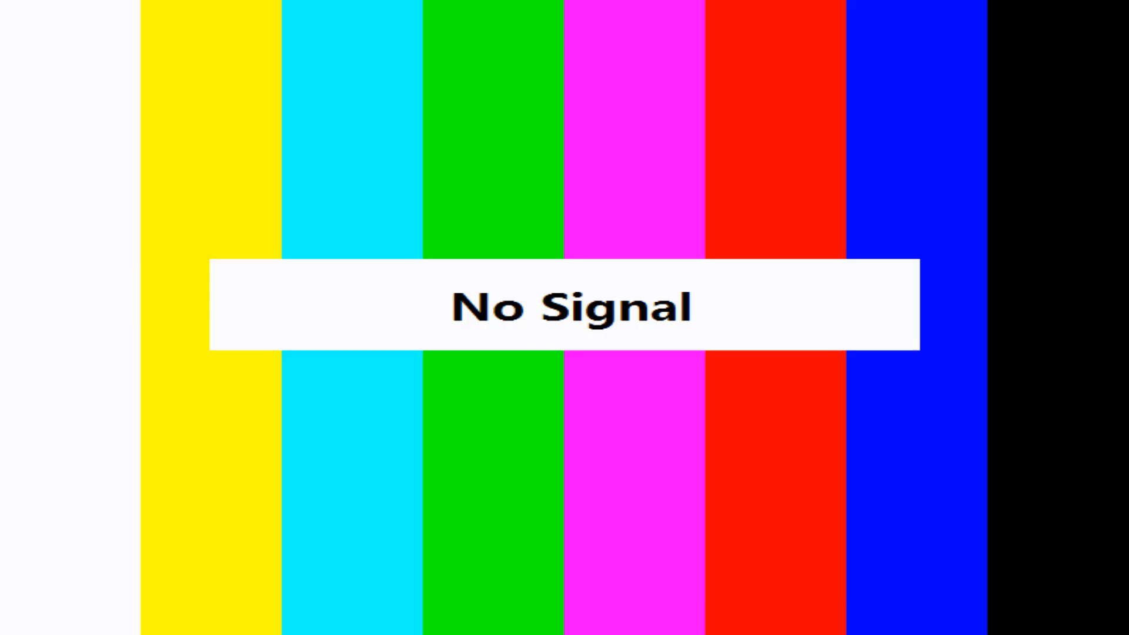